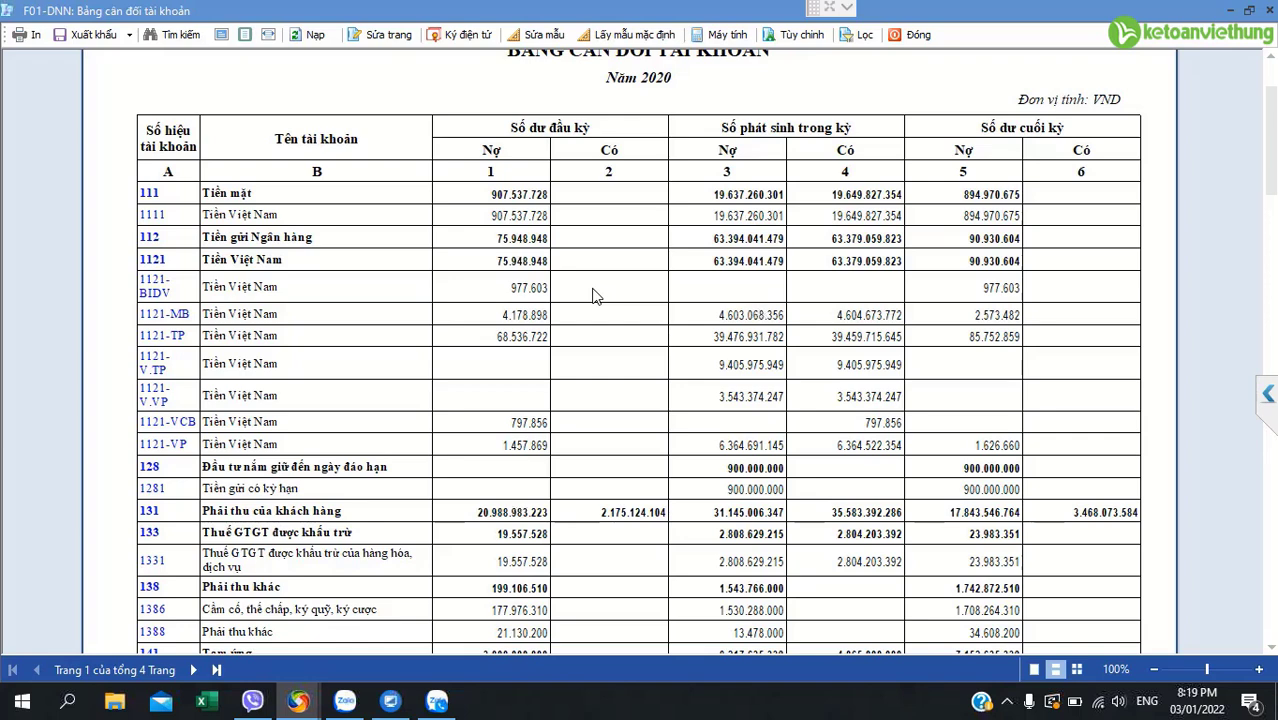
- Open the detailed ledger of account 1111 from the trial balance and filter its contra account (TK đối ứng) to 1121-TP
click(160, 224)
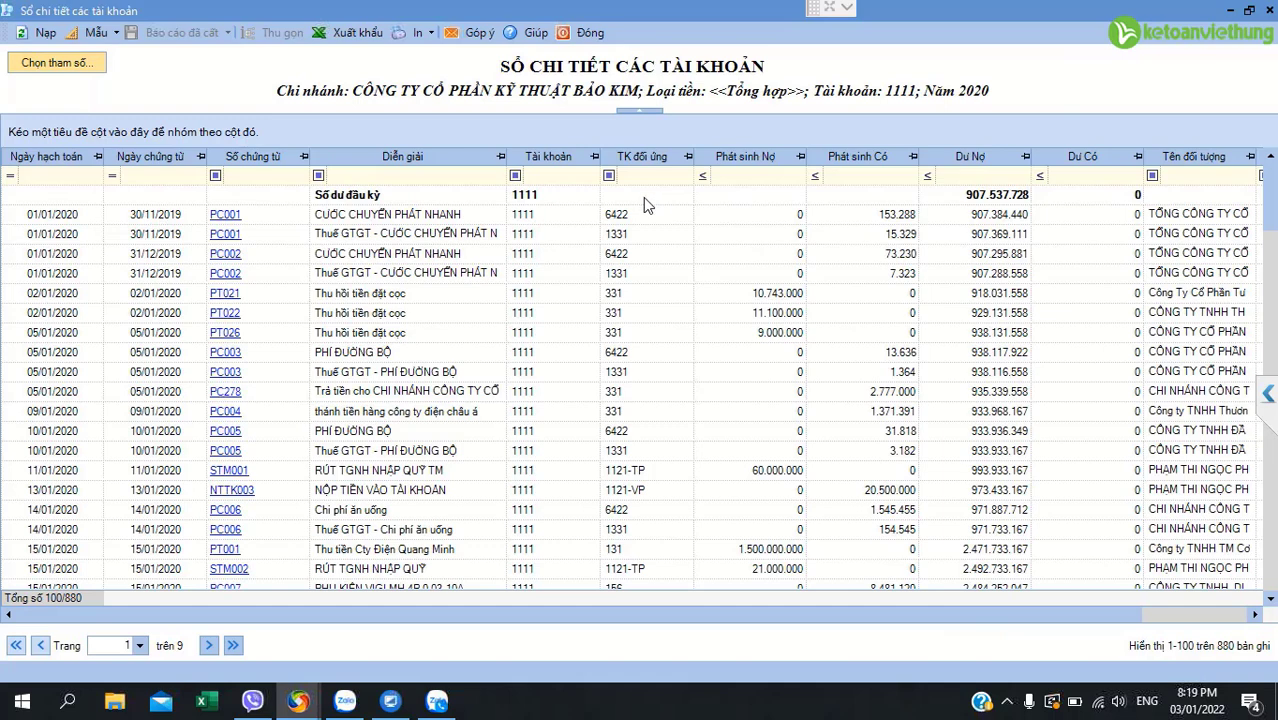
click(664, 195)
click(665, 177)
click(667, 176)
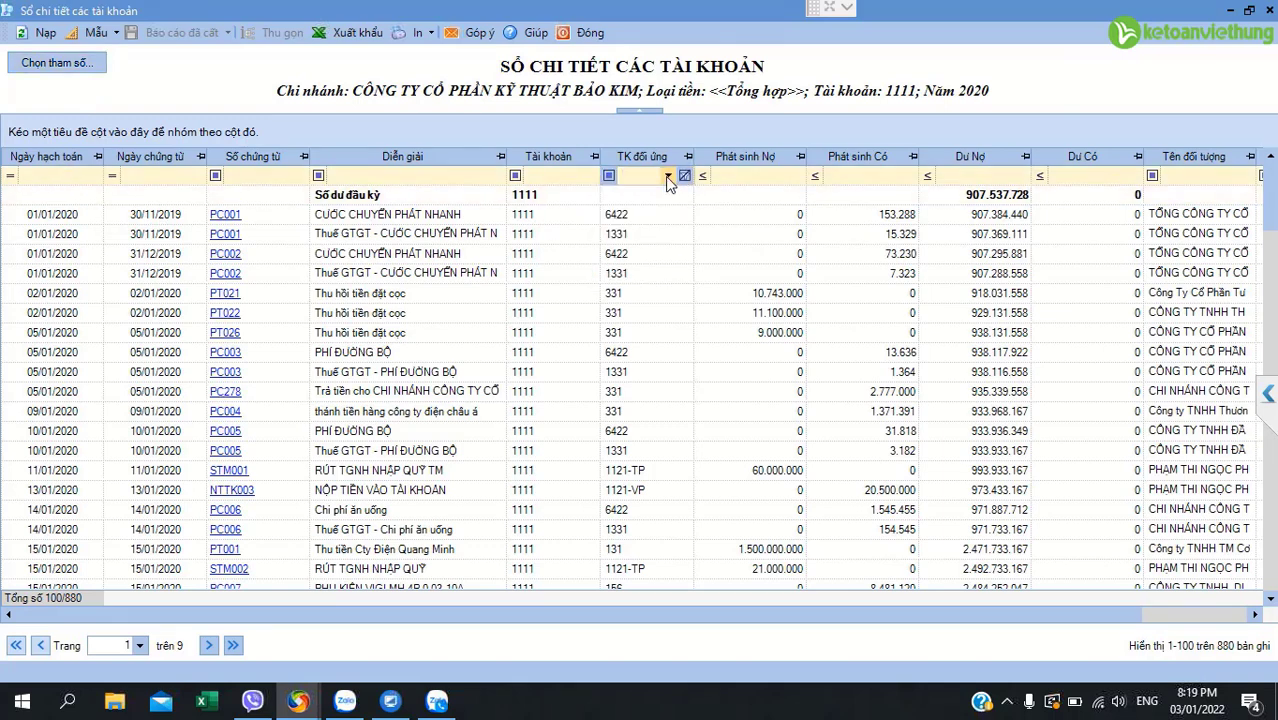
click(667, 176)
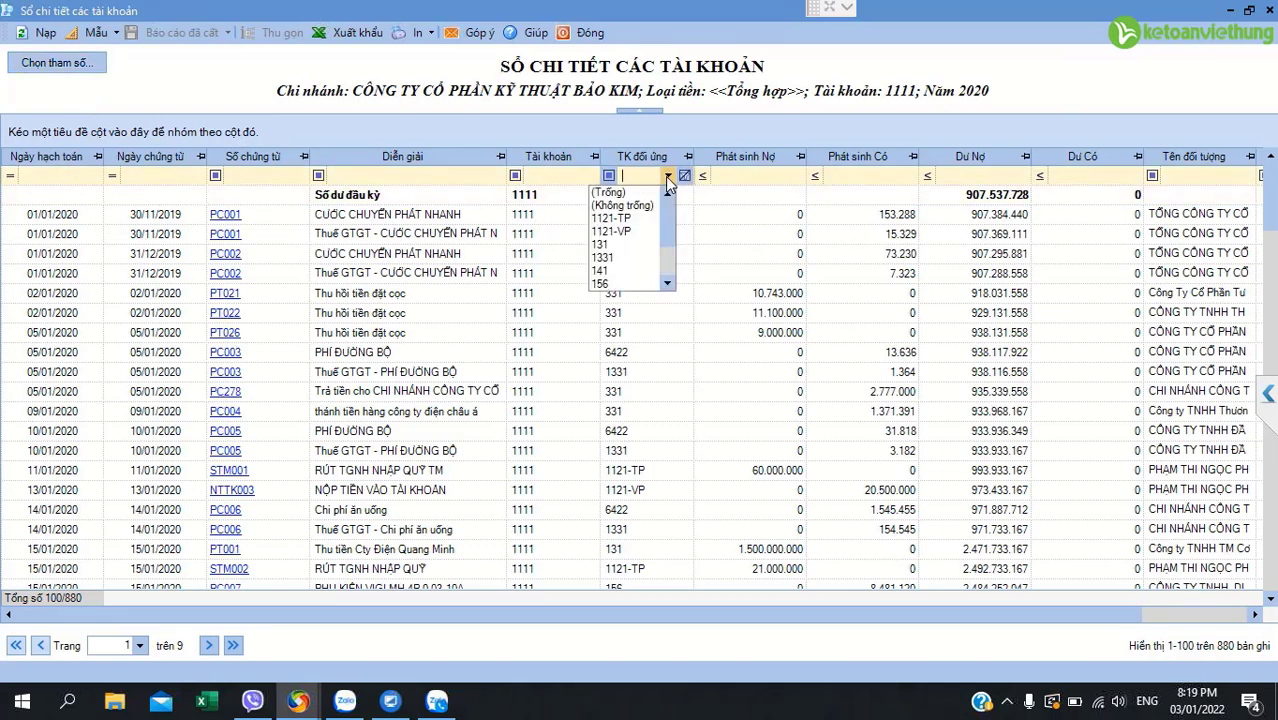
click(626, 219)
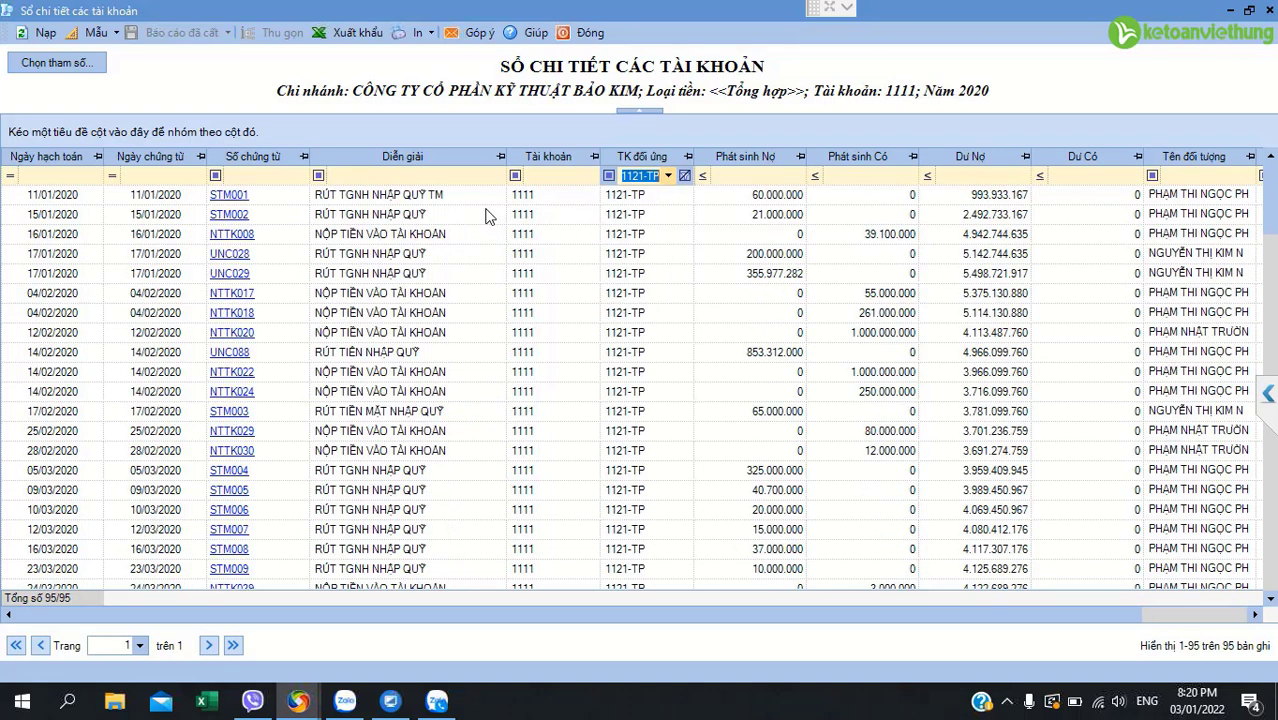
- Examine the cash withdrawal and bank deposit entries, comparing account and contra account on voucher NTTK124 of 13/08/2020
click(387, 276)
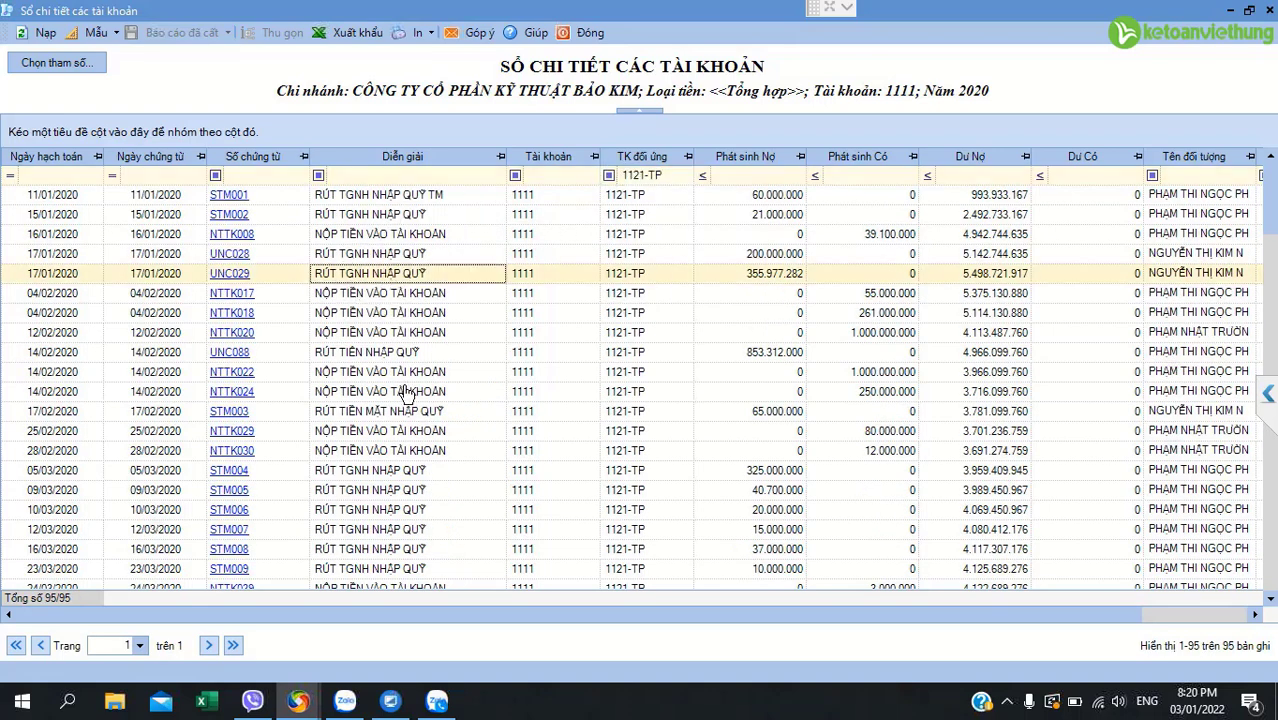
click(405, 392)
scroll(418, 368, down, 12)
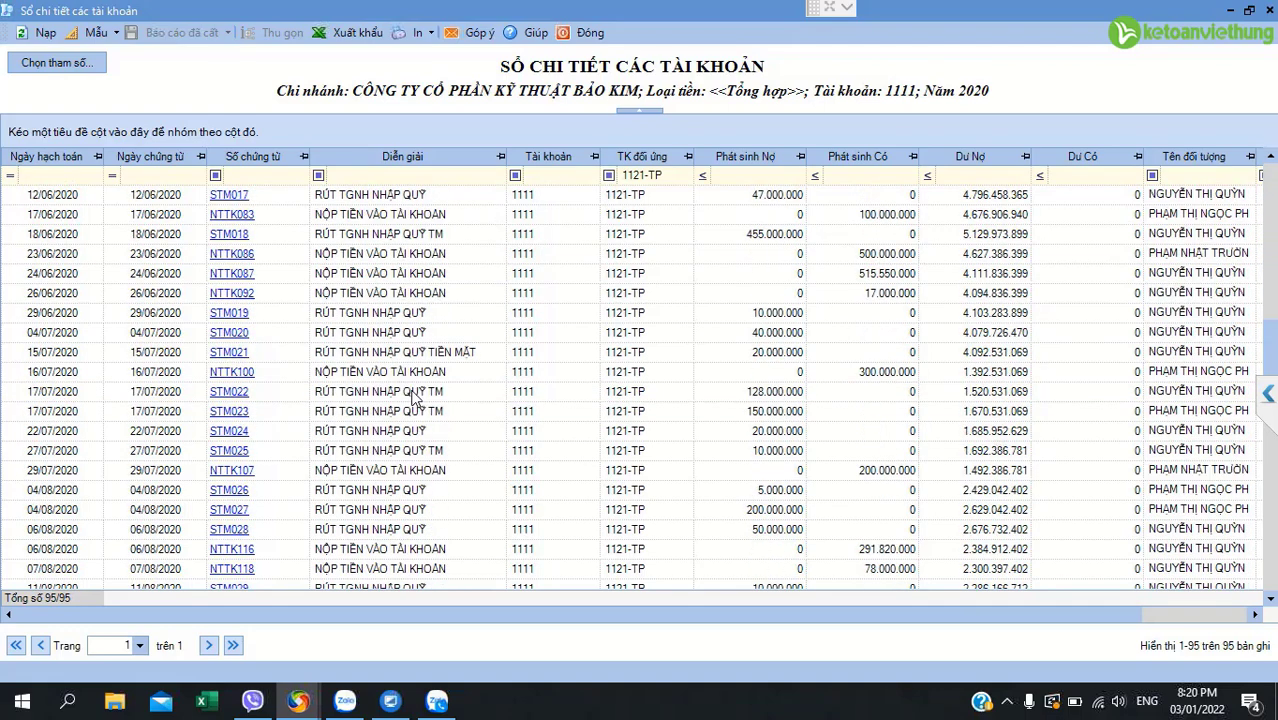
click(412, 396)
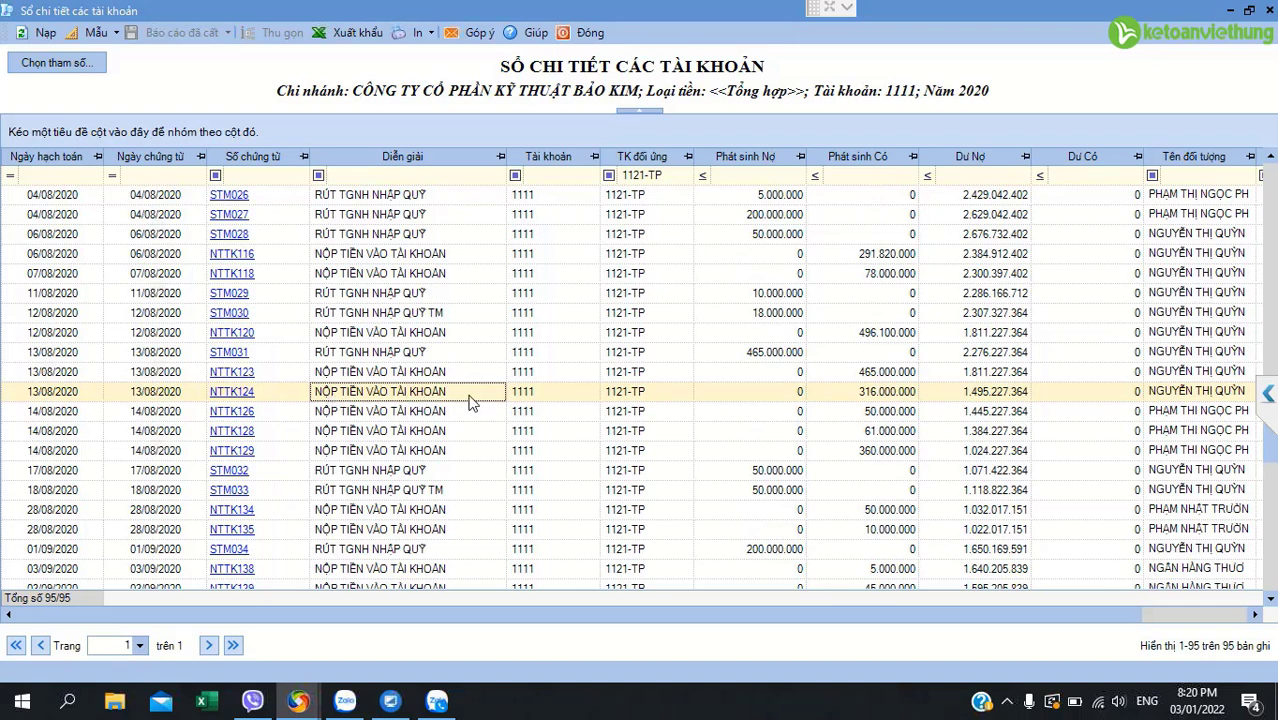
click(533, 393)
click(645, 398)
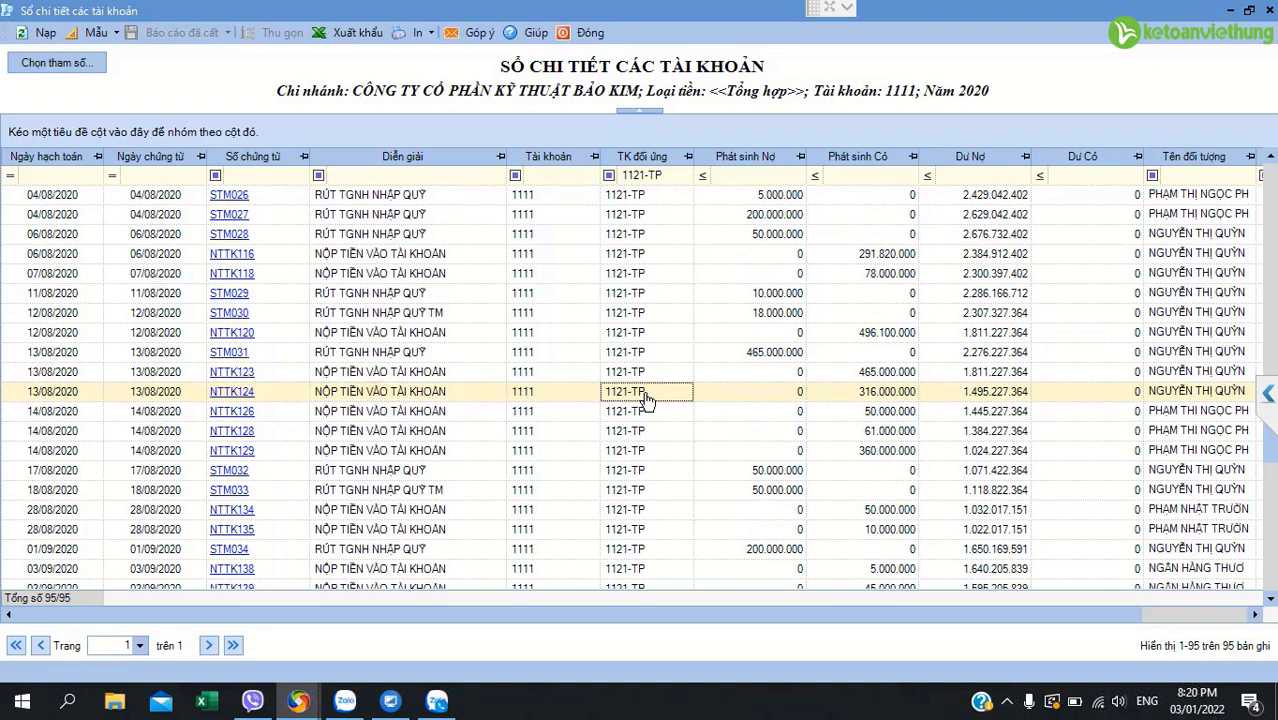
click(545, 402)
click(638, 398)
click(516, 401)
click(624, 399)
click(523, 392)
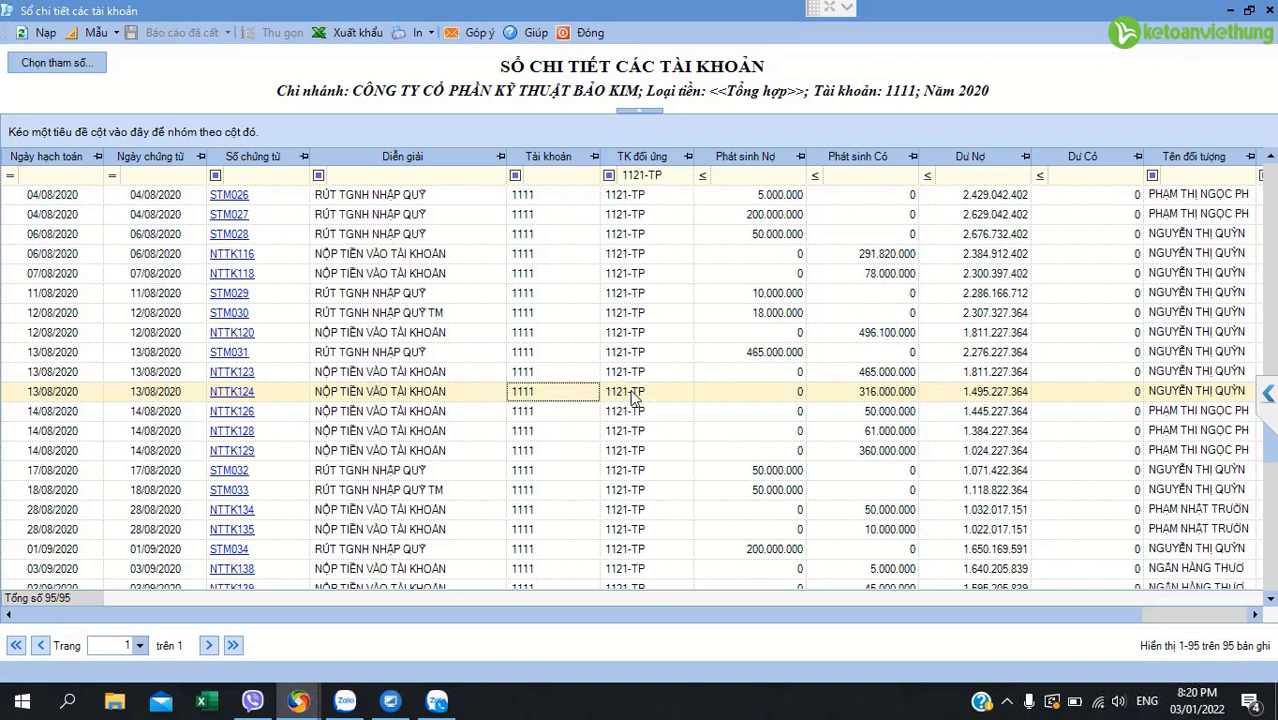
click(632, 396)
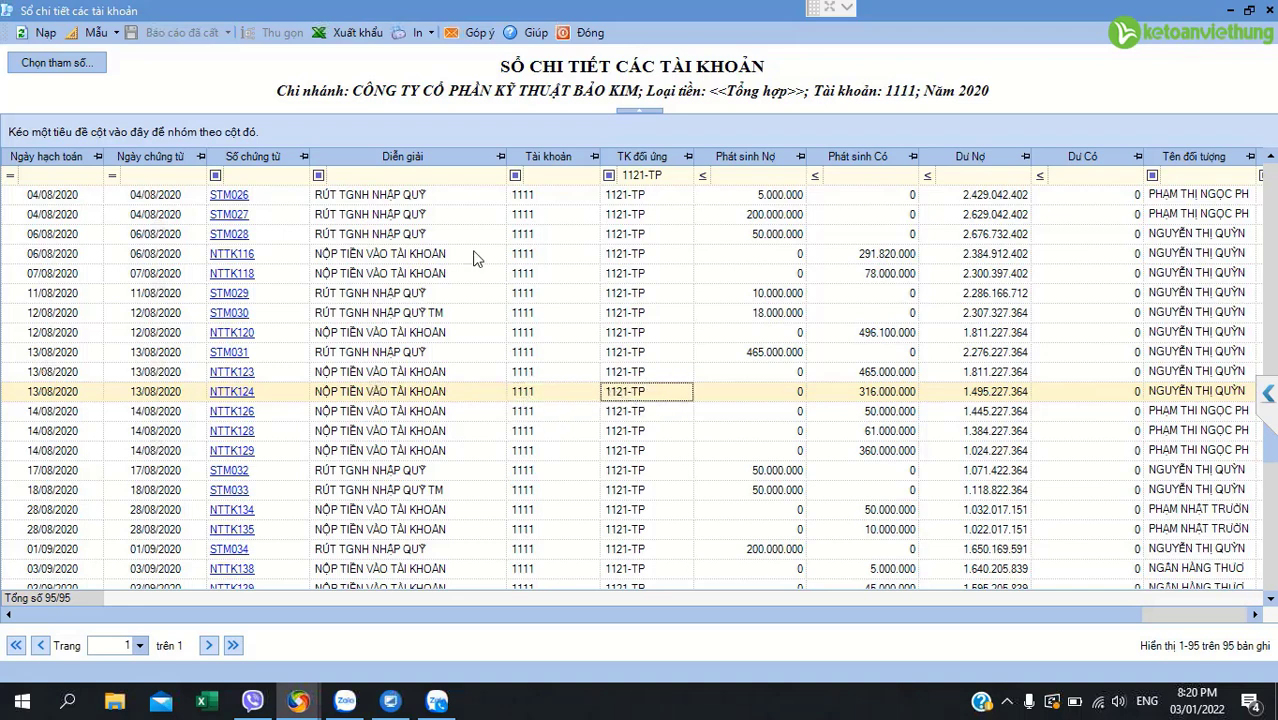
- Review the descriptions of the remaining 1121-TP entries through December 2020, including the late-September and October deposits and withdrawals
drag(401, 240, 444, 452)
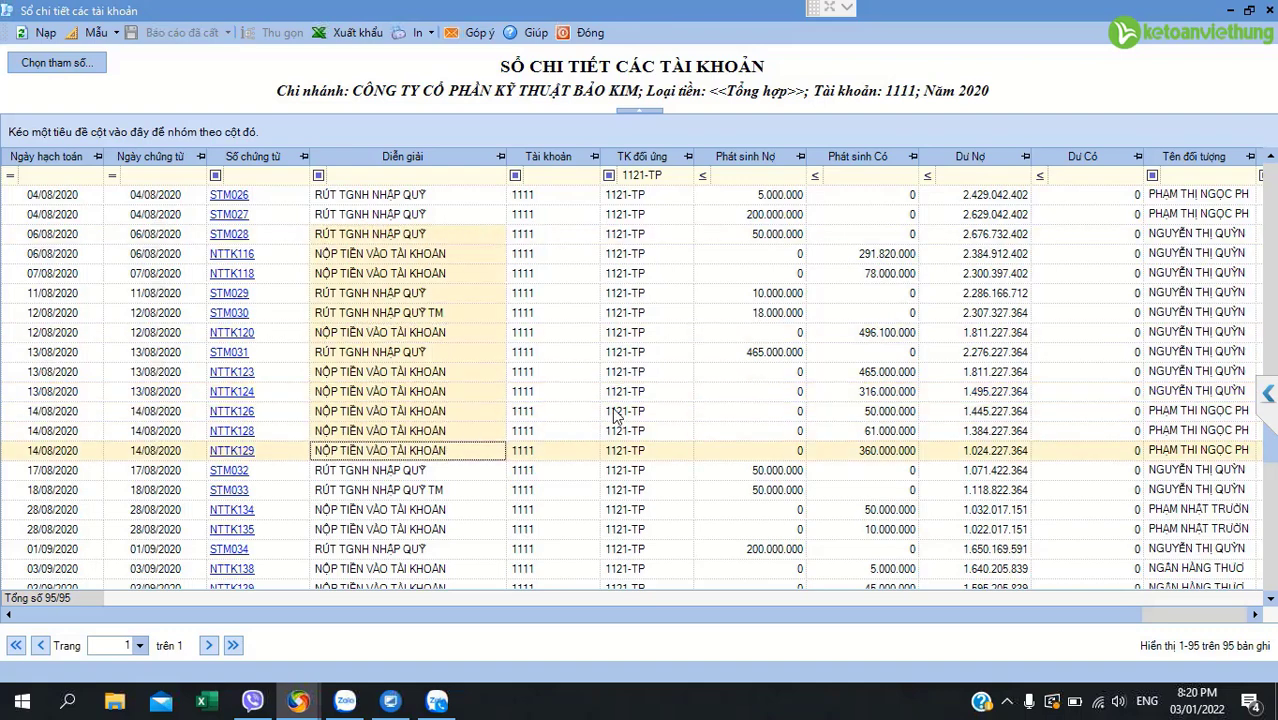
scroll(590, 390, down, 20)
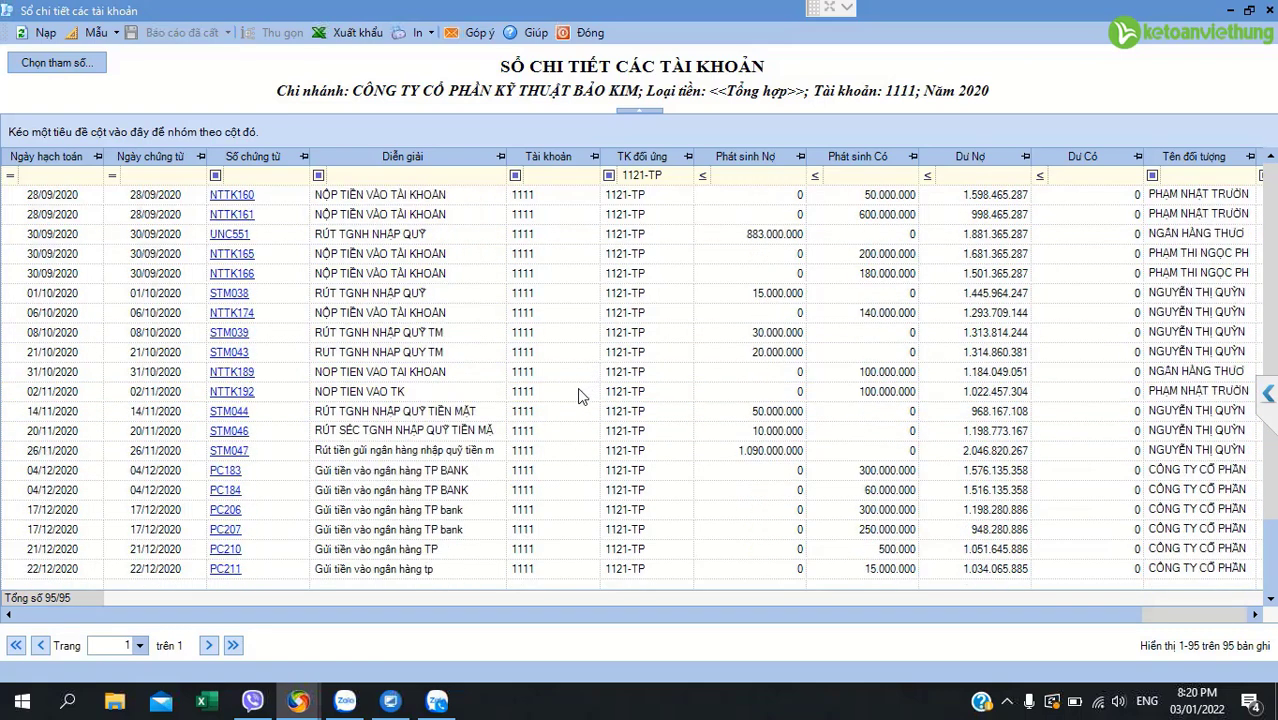
scroll(578, 390, up, 6)
scroll(578, 388, down, 6)
click(432, 203)
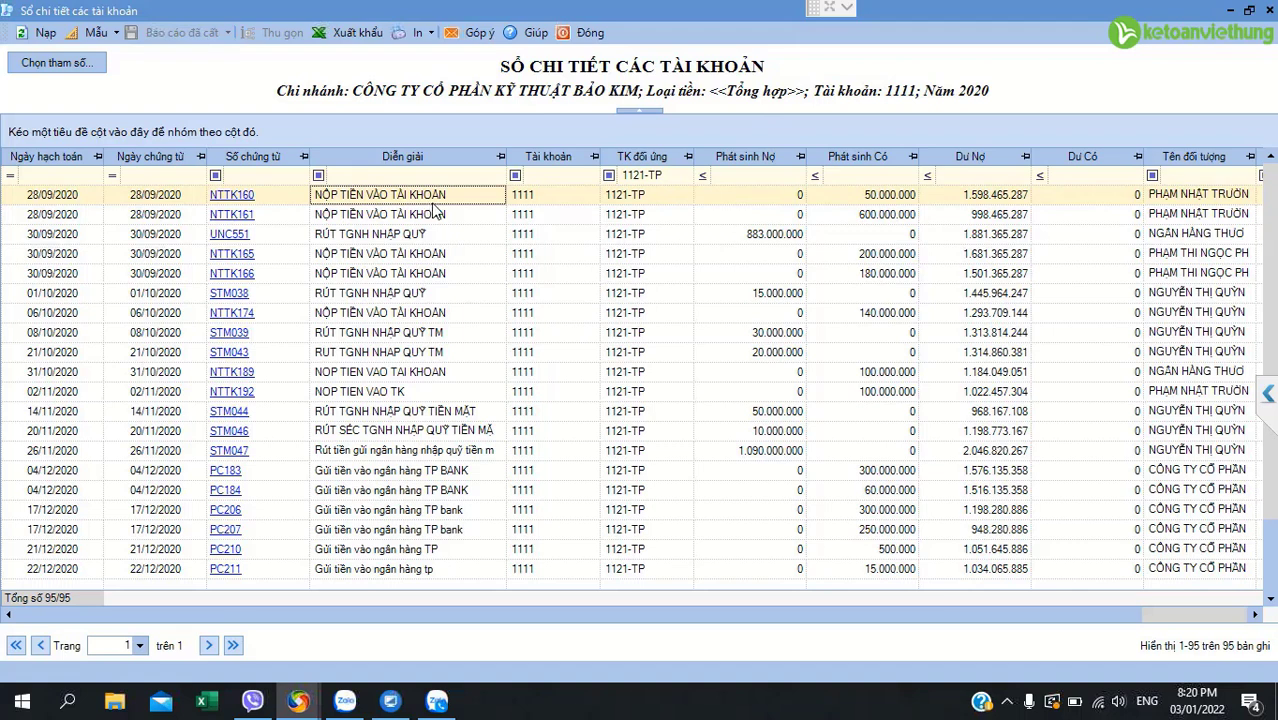
click(415, 292)
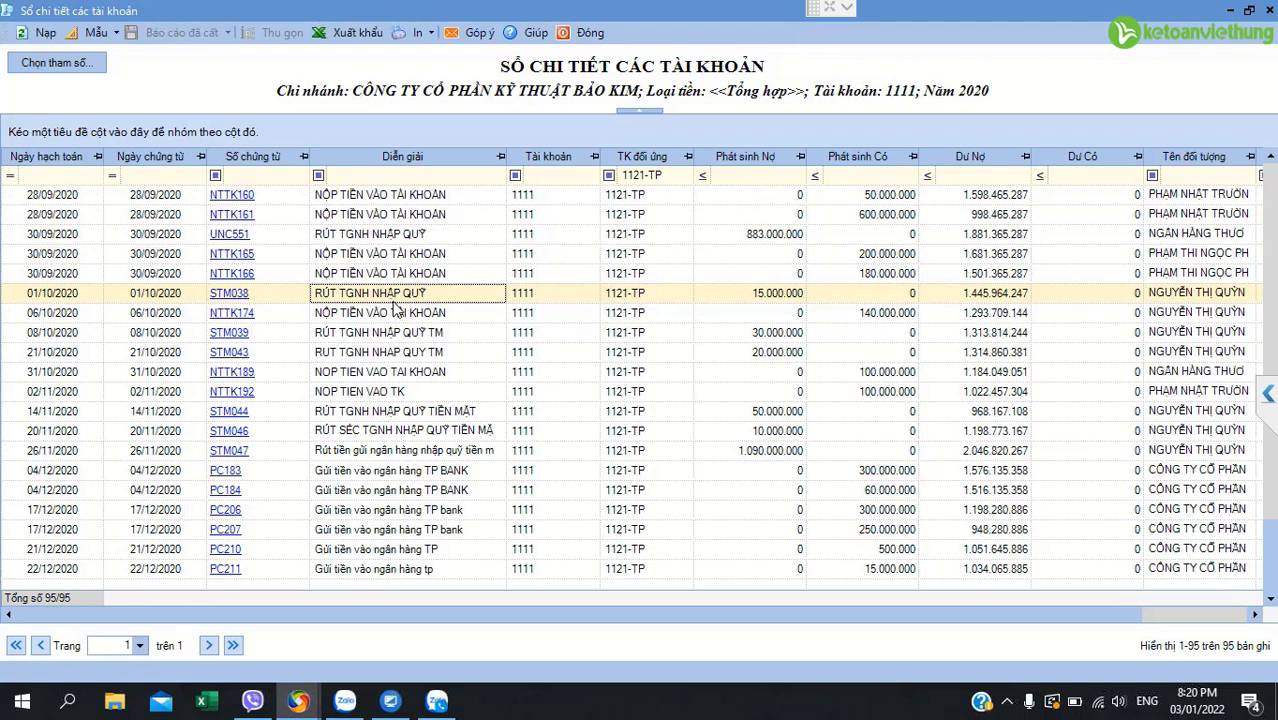
click(388, 279)
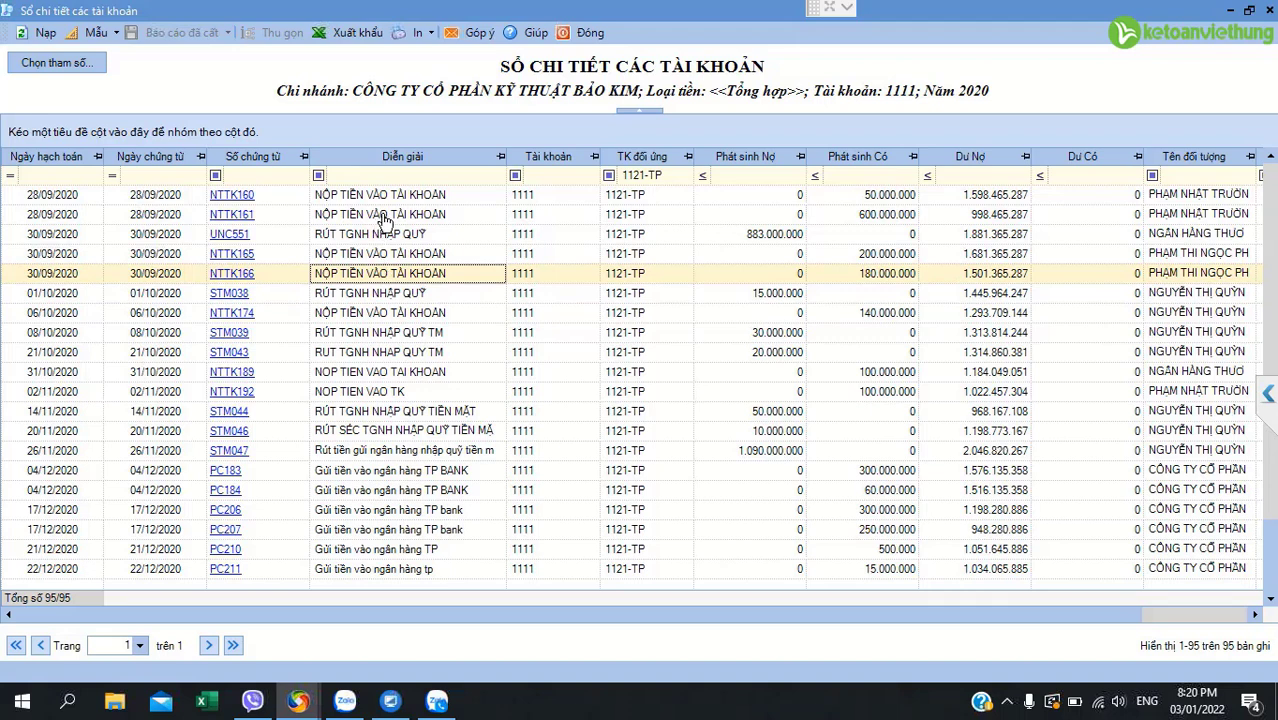
- Clear the 1121-TP contra account filter and filter the ledger by contra account 131 instead
click(666, 176)
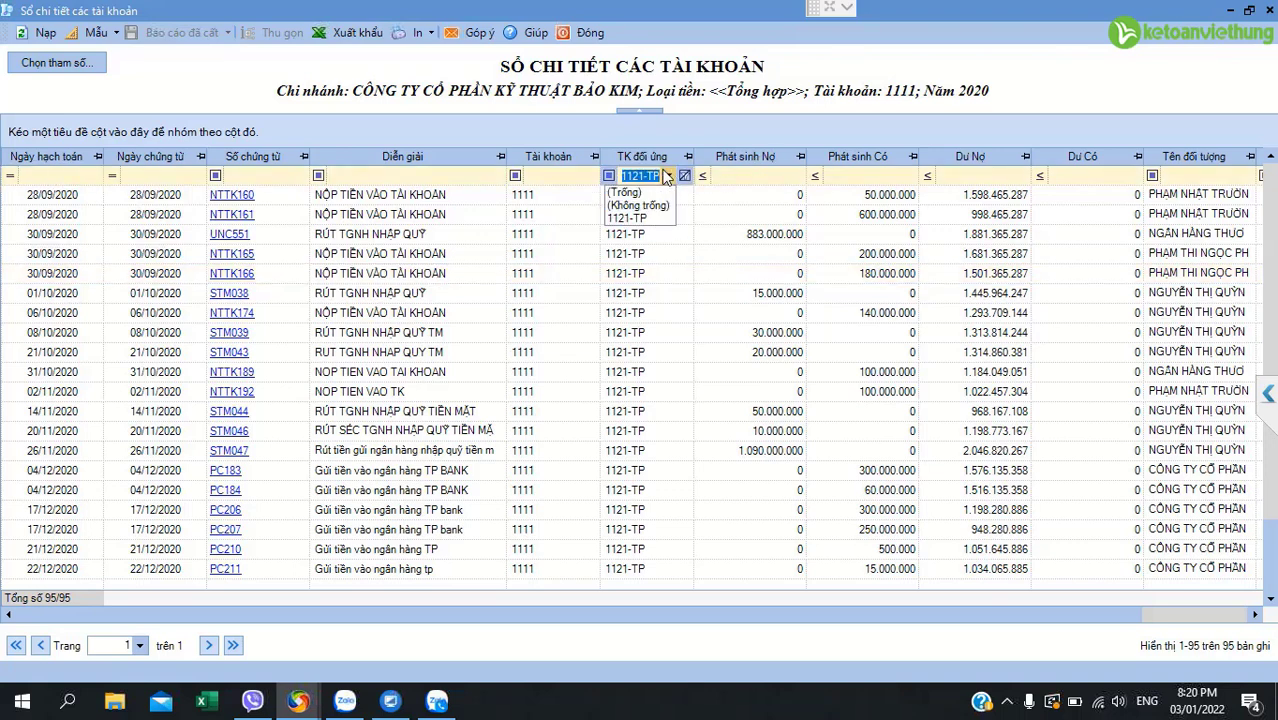
key(BackSpace)
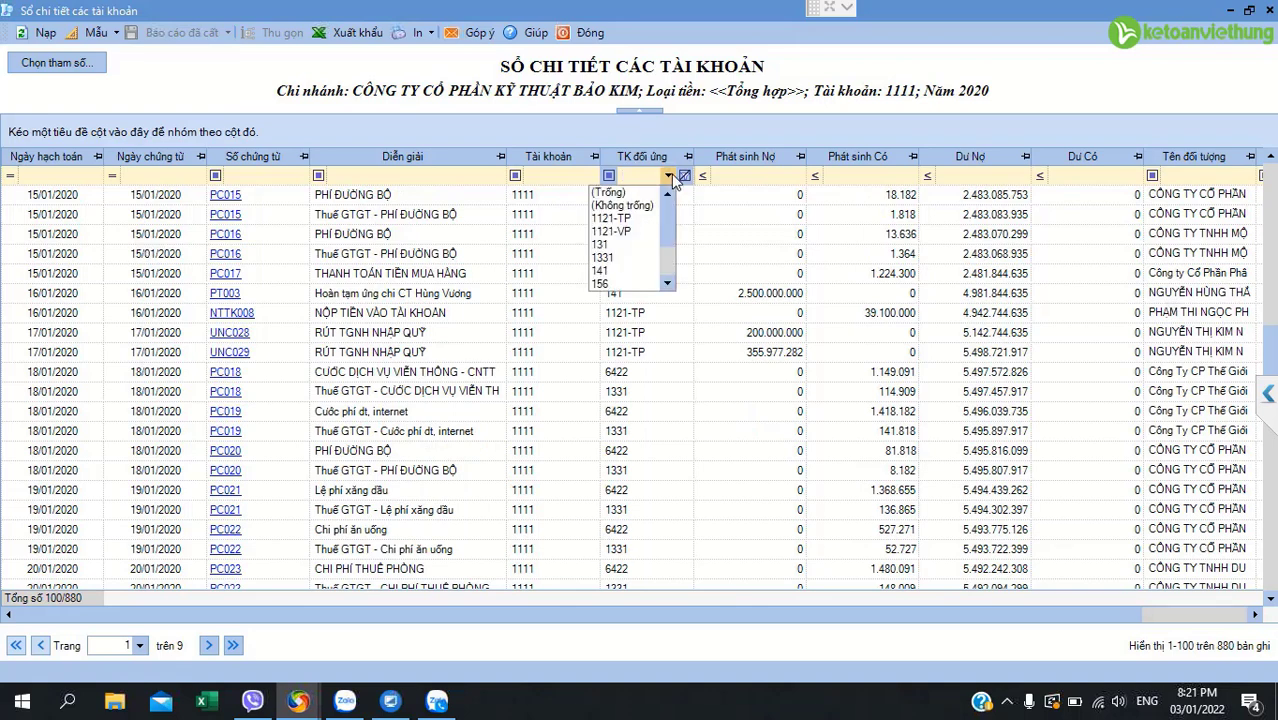
click(600, 244)
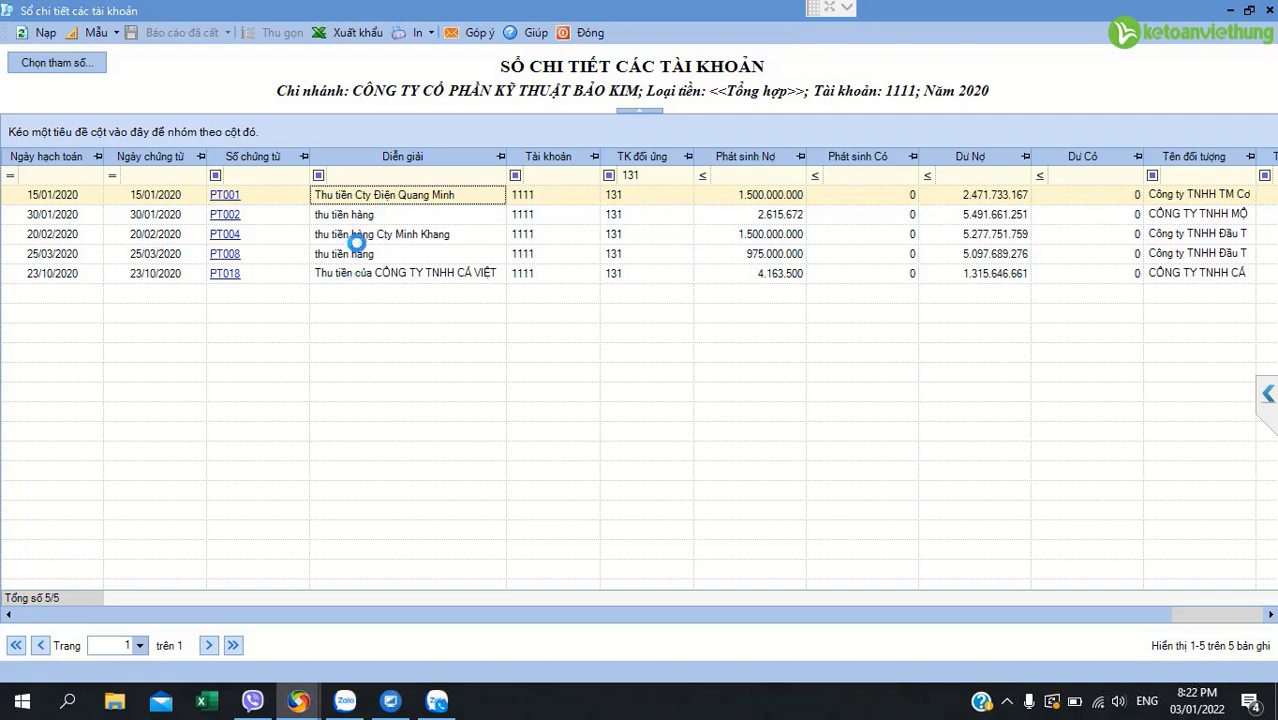
- Check the customer receipt entries posted against account 131, then close the detailed account ledger
click(401, 229)
click(412, 214)
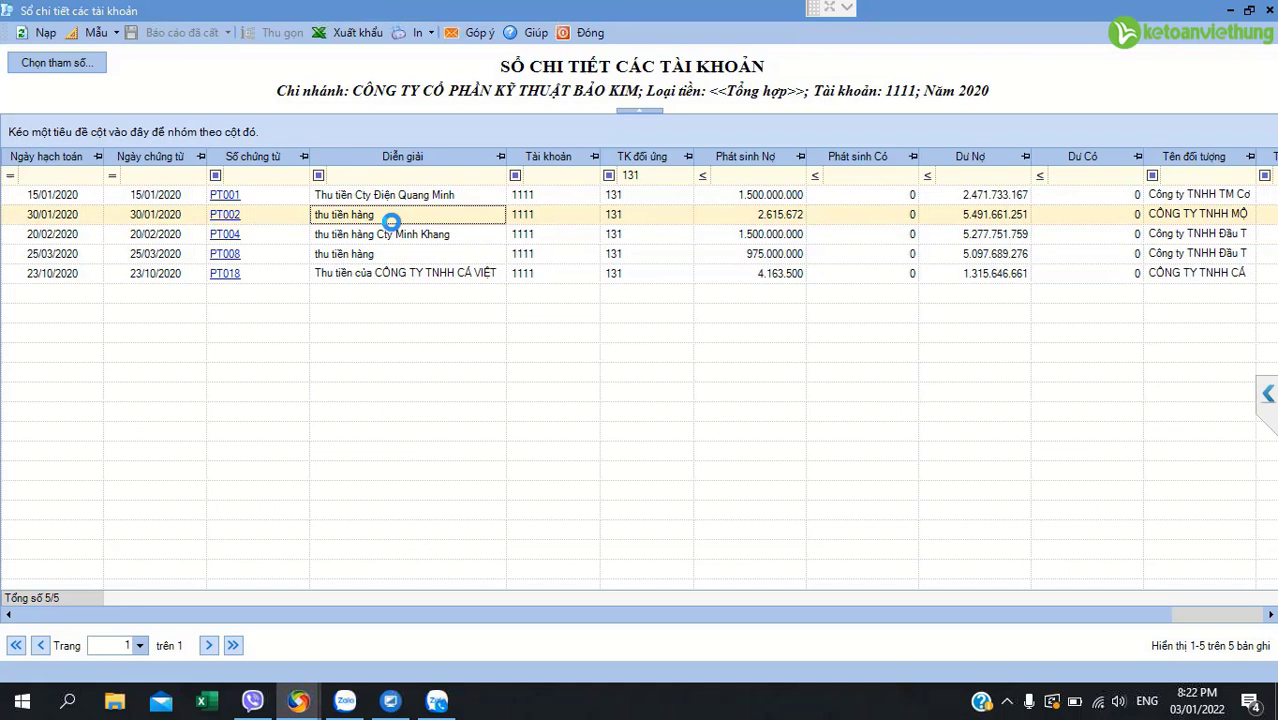
click(440, 254)
click(415, 267)
click(428, 232)
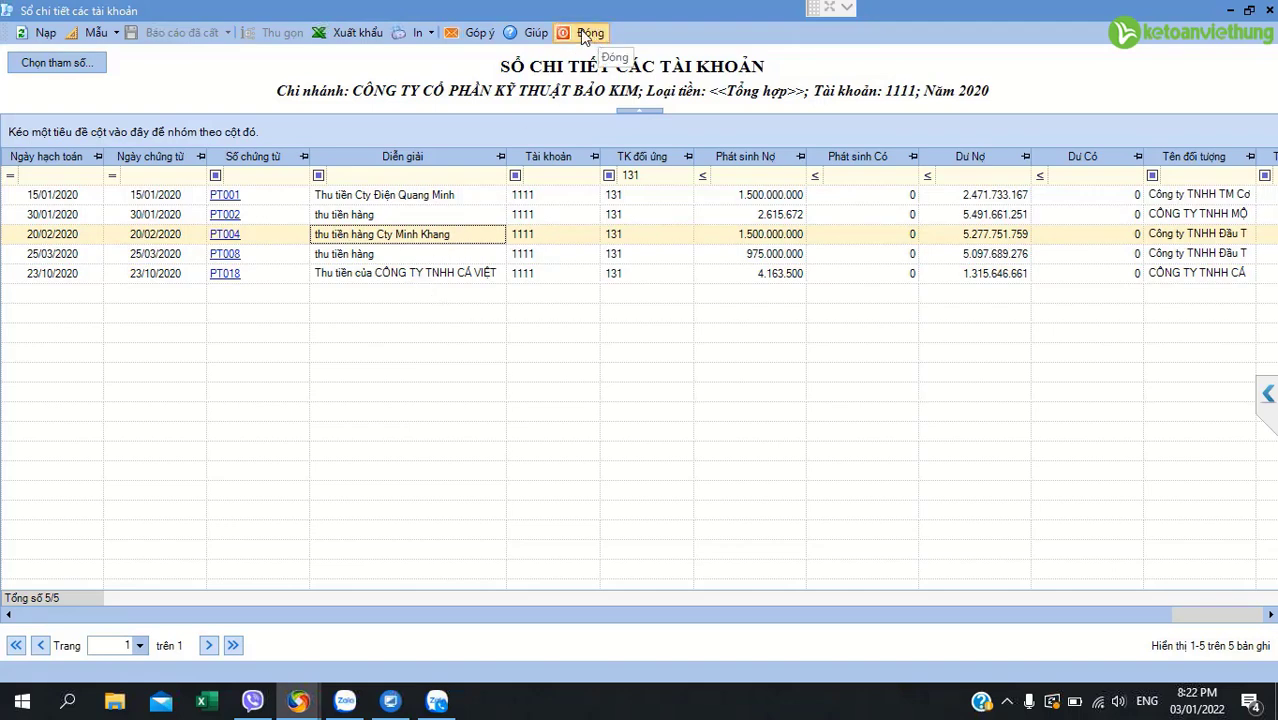
click(584, 33)
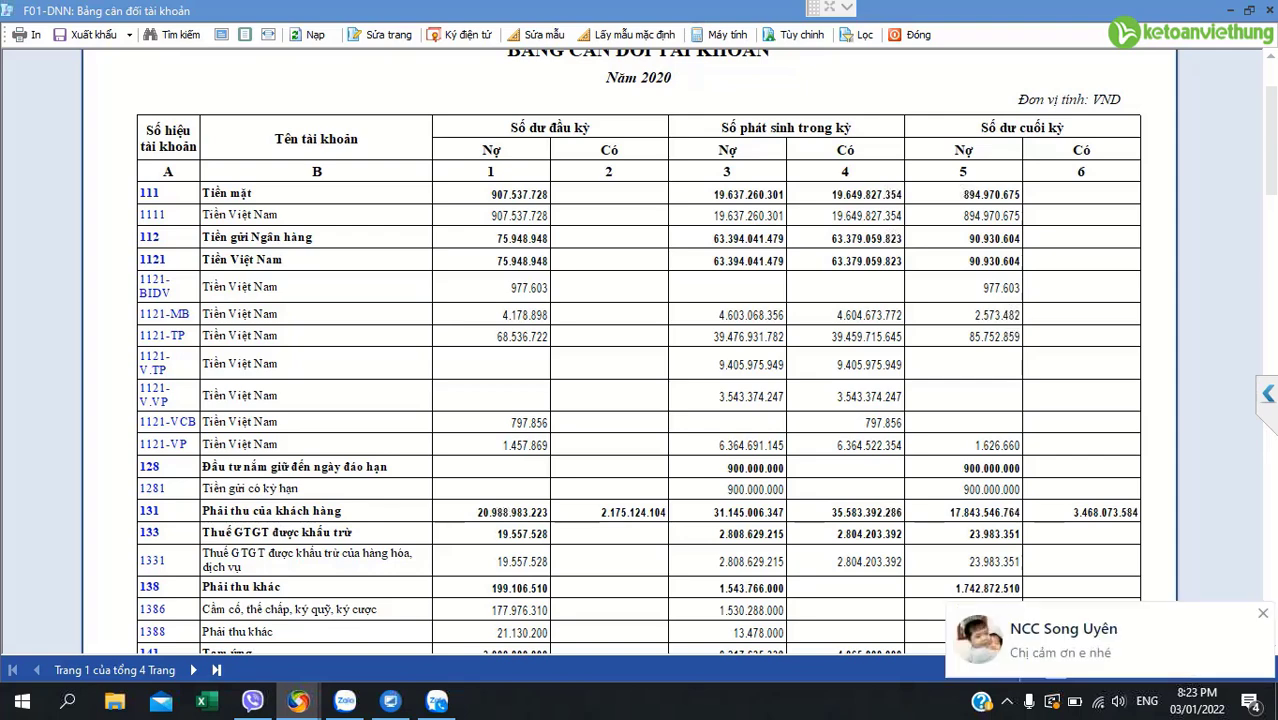
- Examine the 2020 trial balance, covering the balances and movements of the cash, receivable, inventory, fixed asset, payable and equity accounts
scroll(640, 350, down, 15)
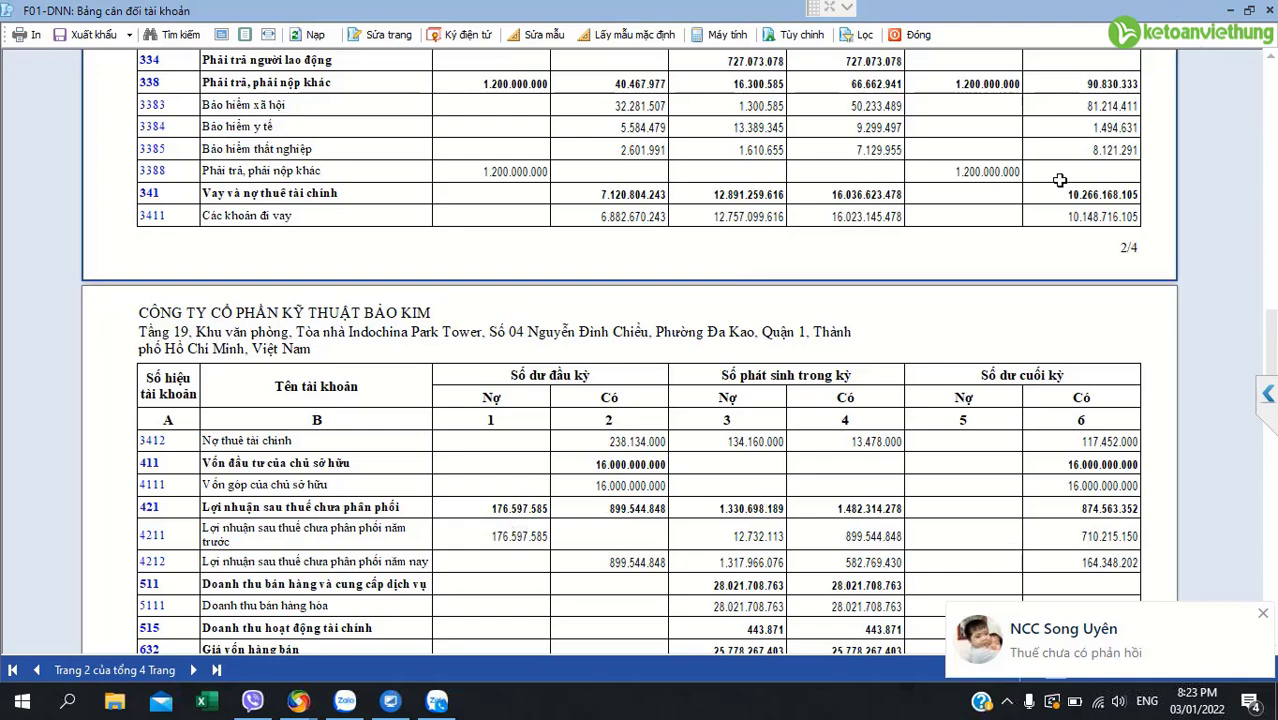
scroll(966, 221, up, 3)
scroll(966, 221, up, 5)
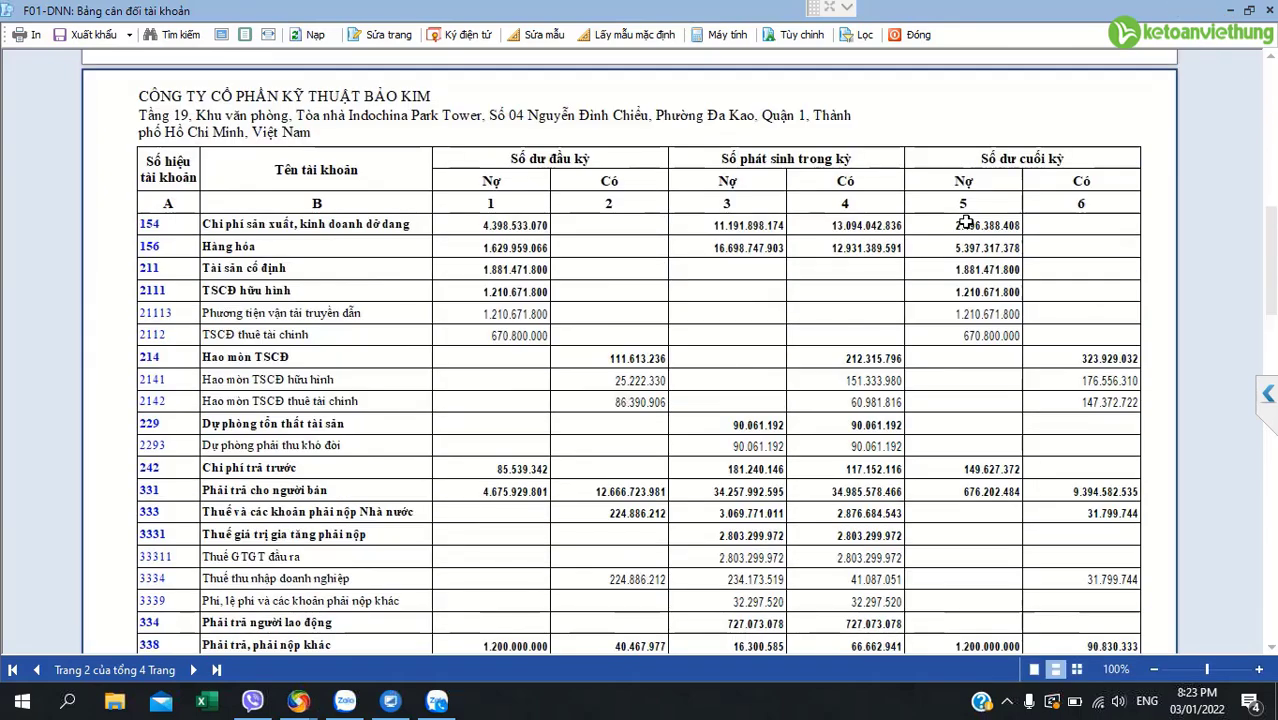
scroll(966, 221, up, 2)
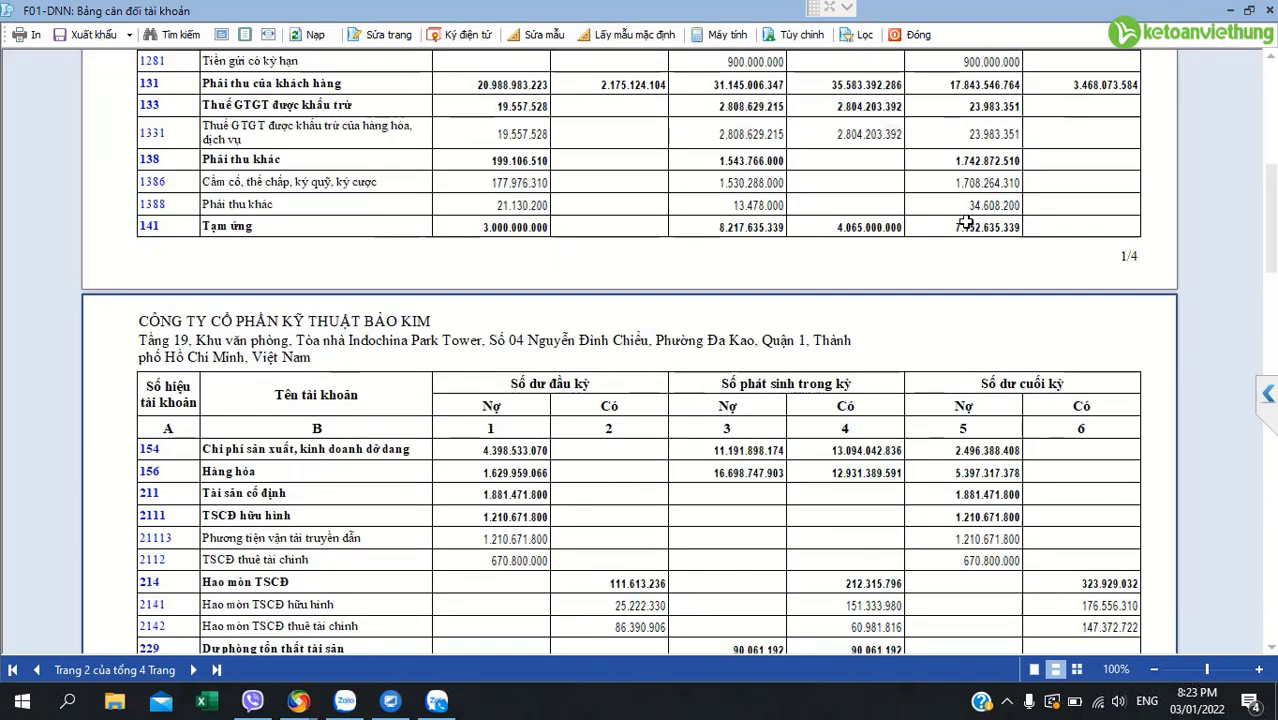
scroll(966, 221, up, 4)
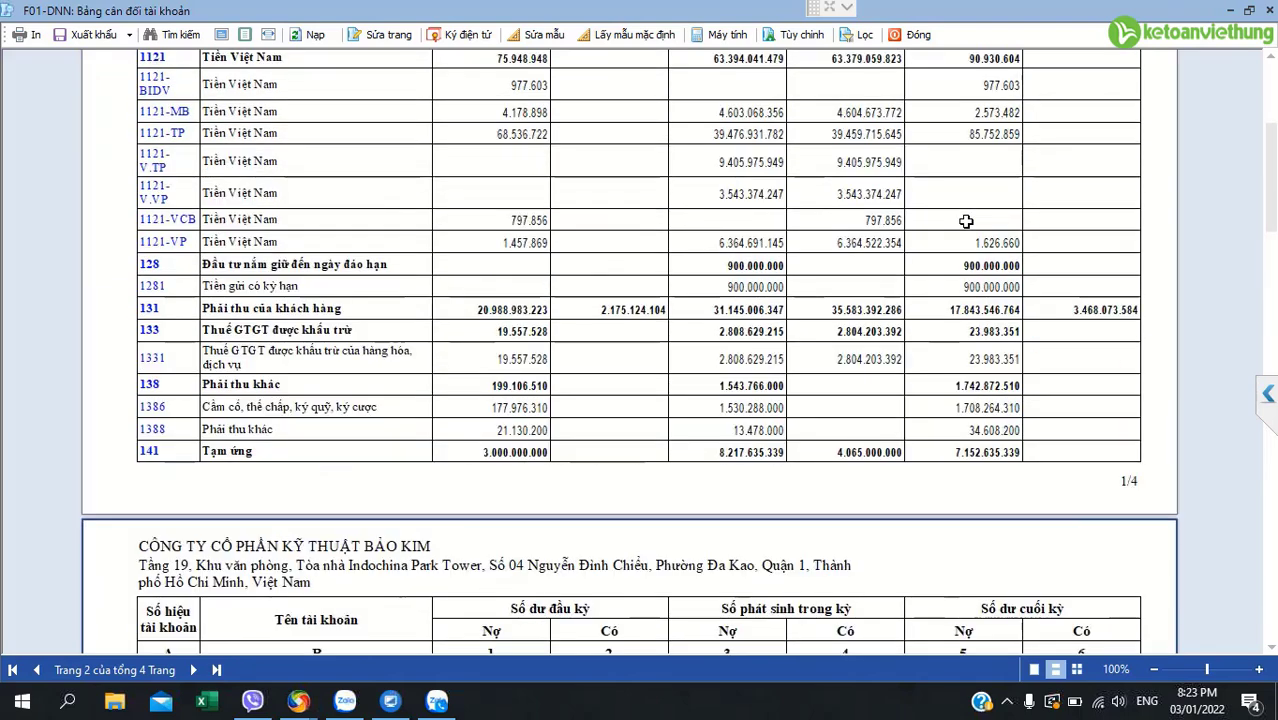
scroll(966, 221, up, 6)
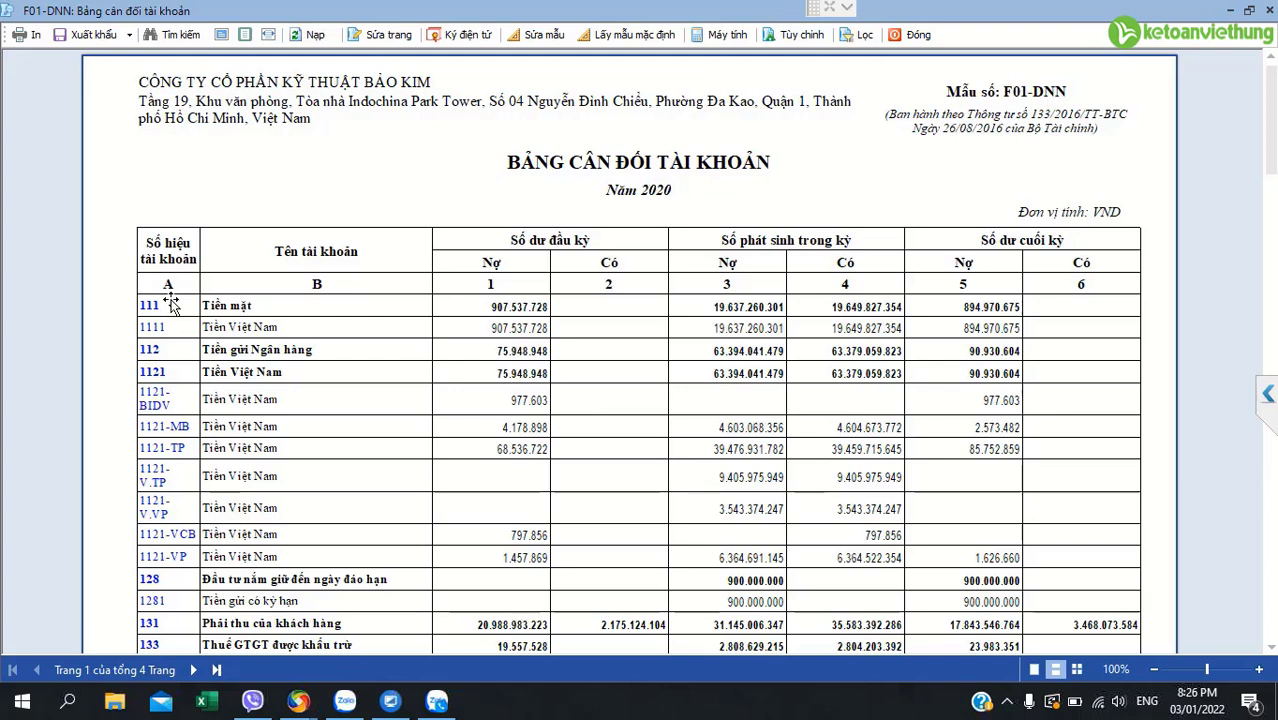
scroll(172, 456, down, 5)
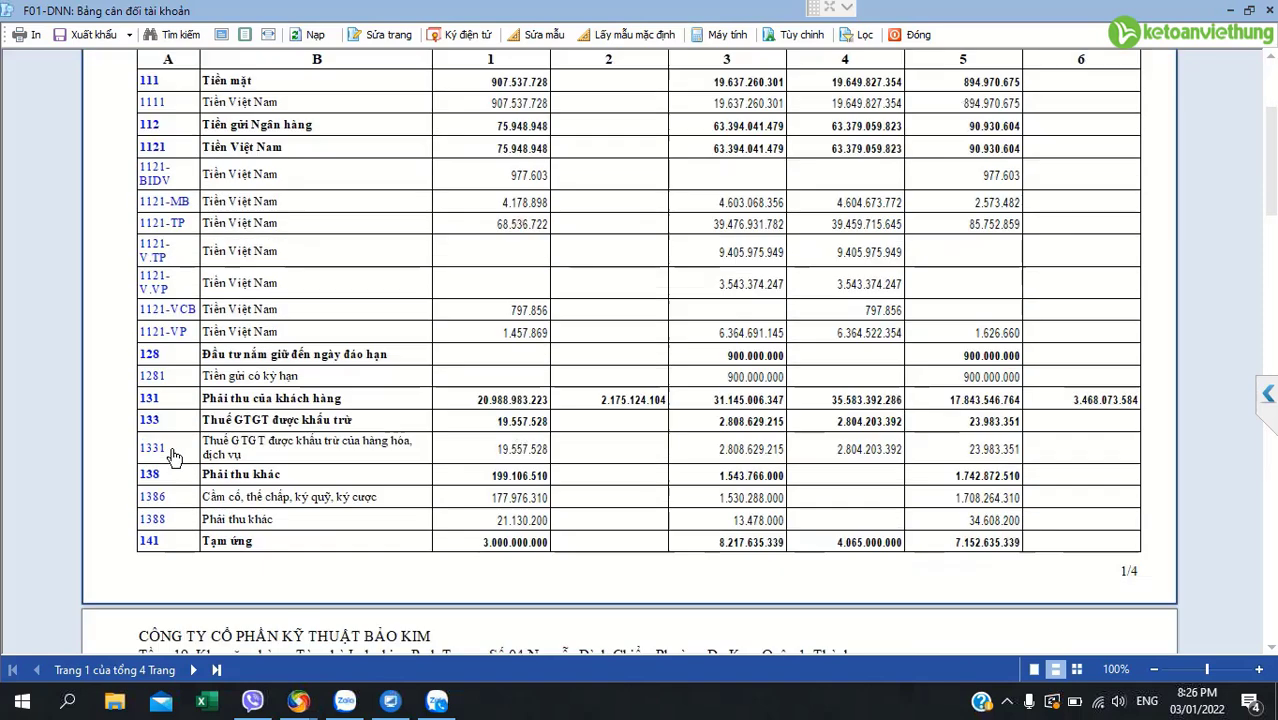
scroll(180, 420, down, 3)
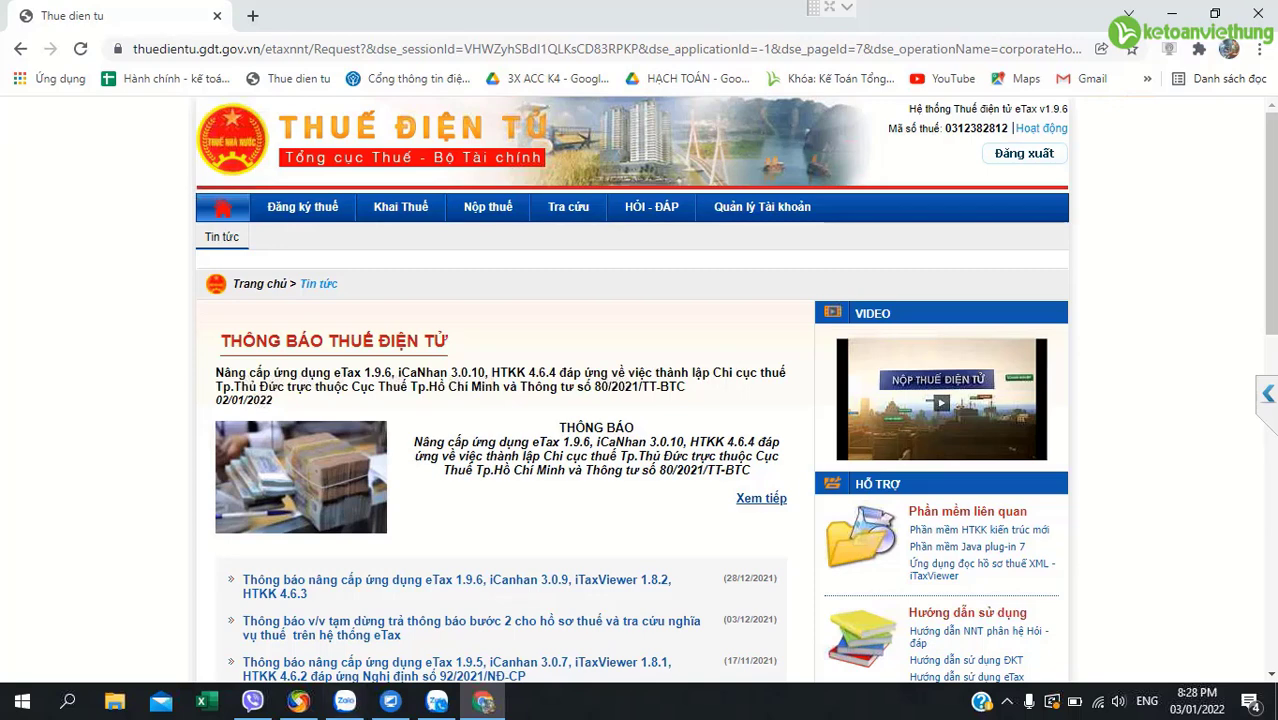
- On the Thuế điện tử portal, open the declaration lookup (Tra cứu tờ khai) and choose declaration type 01/GTGT - Tờ khai thuế giá trị gia tăng (GTGT)
click(400, 206)
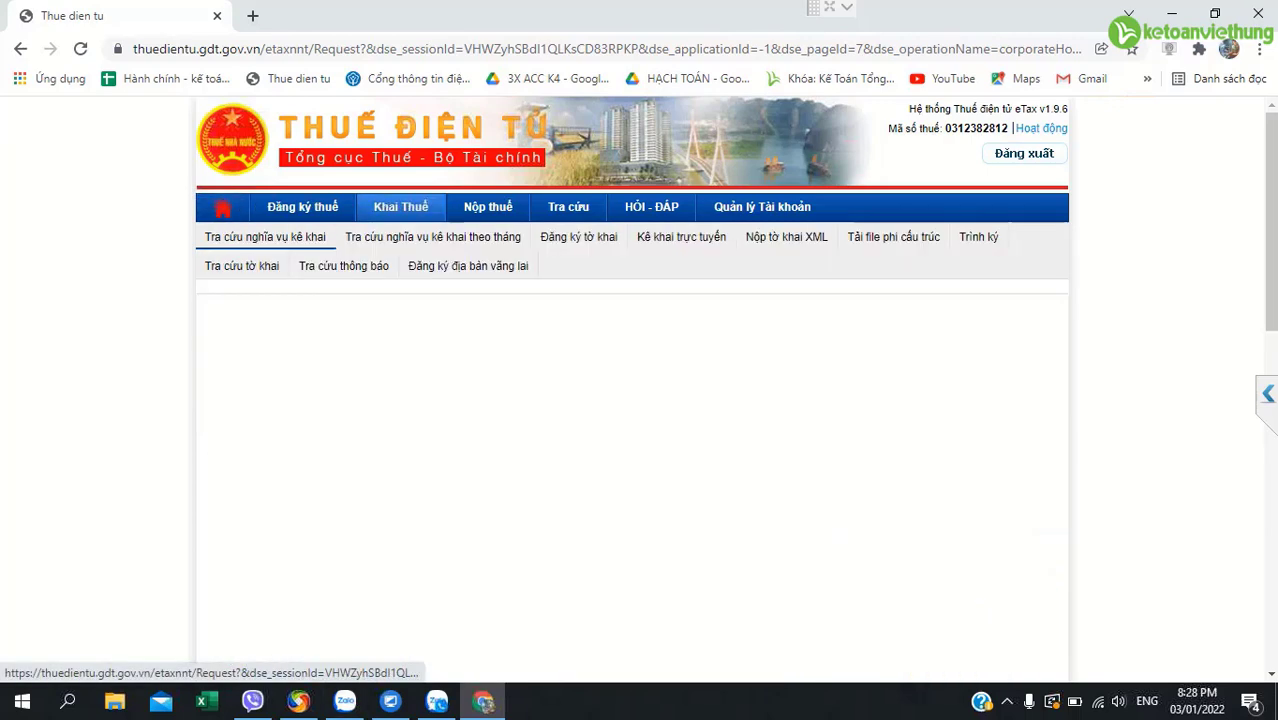
scroll(636, 400, down, 2)
scroll(468, 265, up, 2)
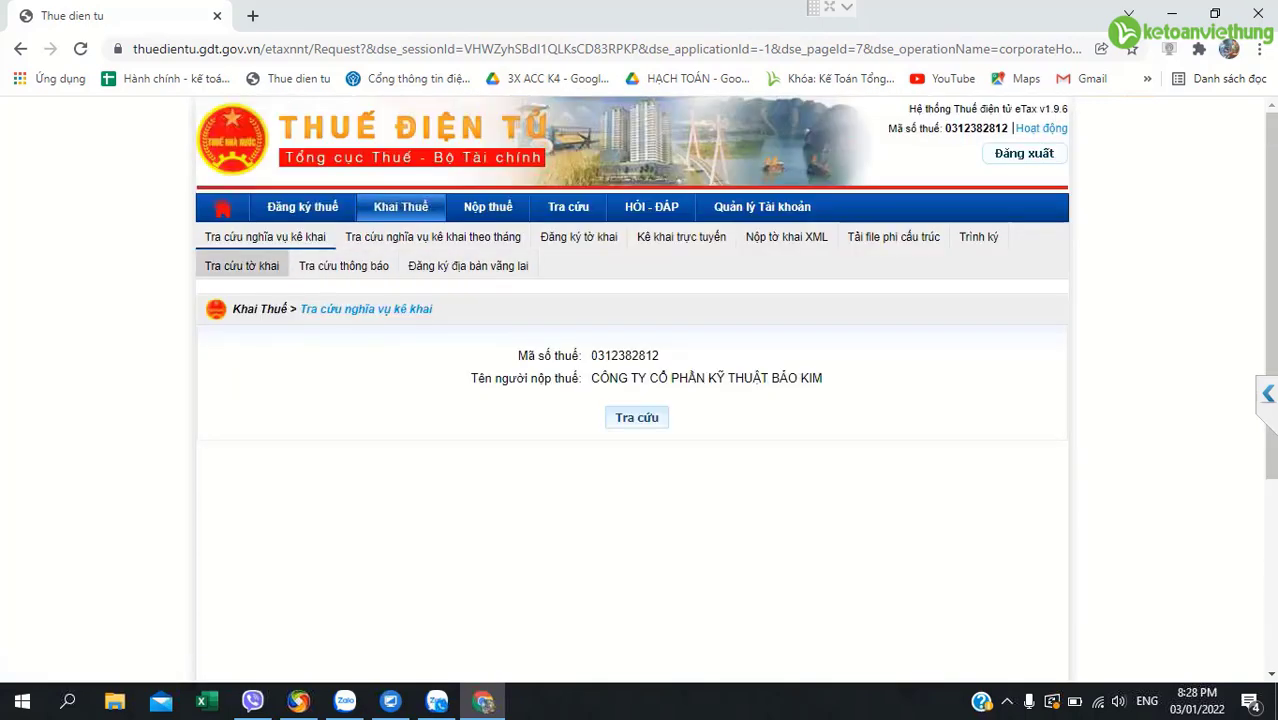
click(241, 265)
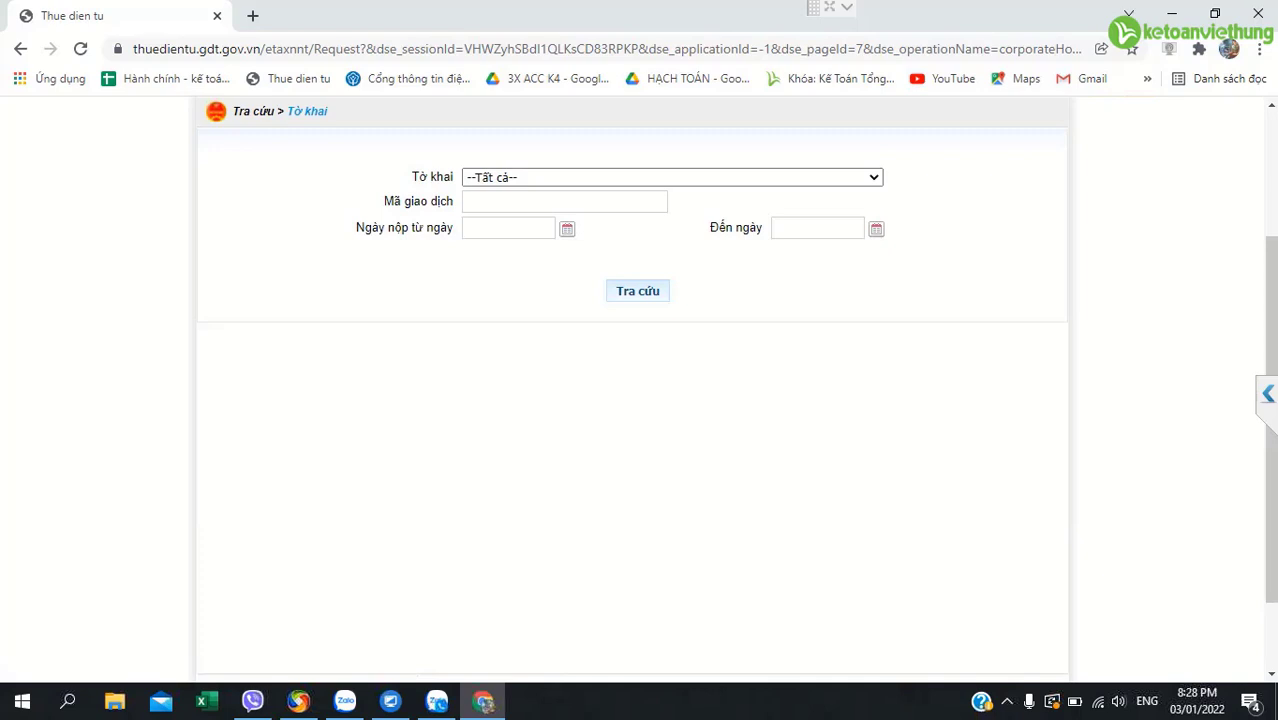
click(672, 177)
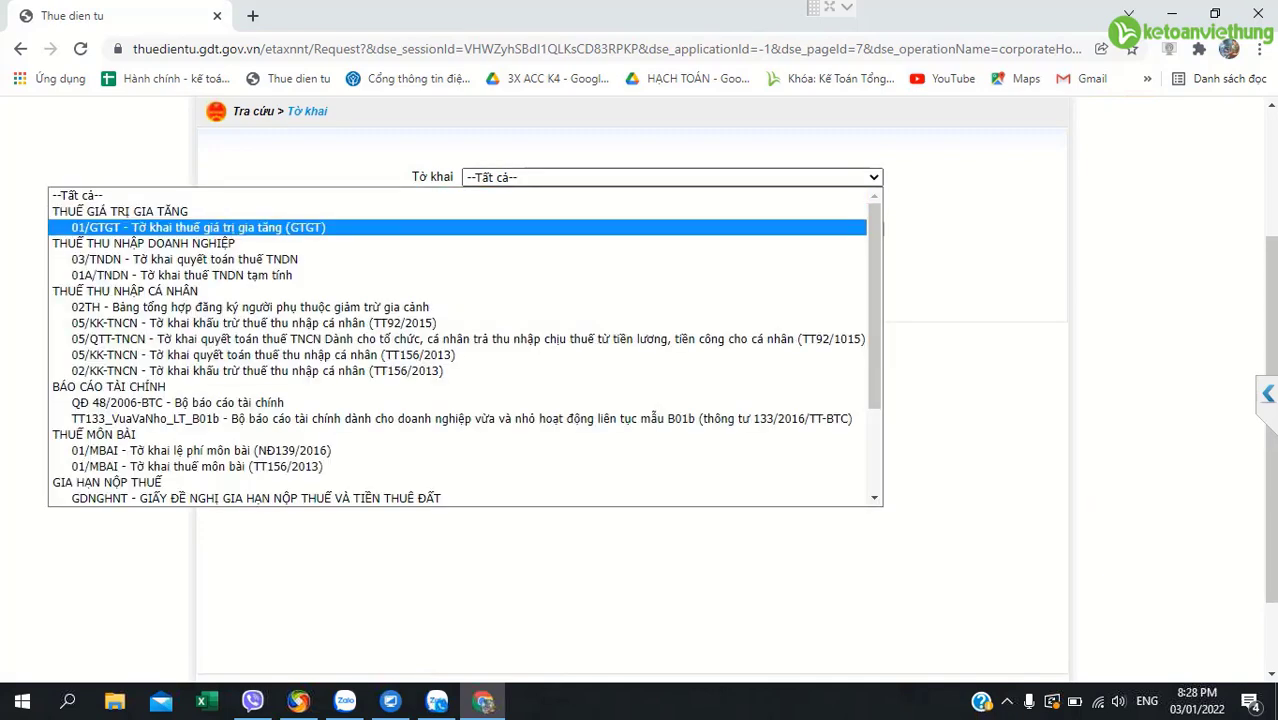
key(Return)
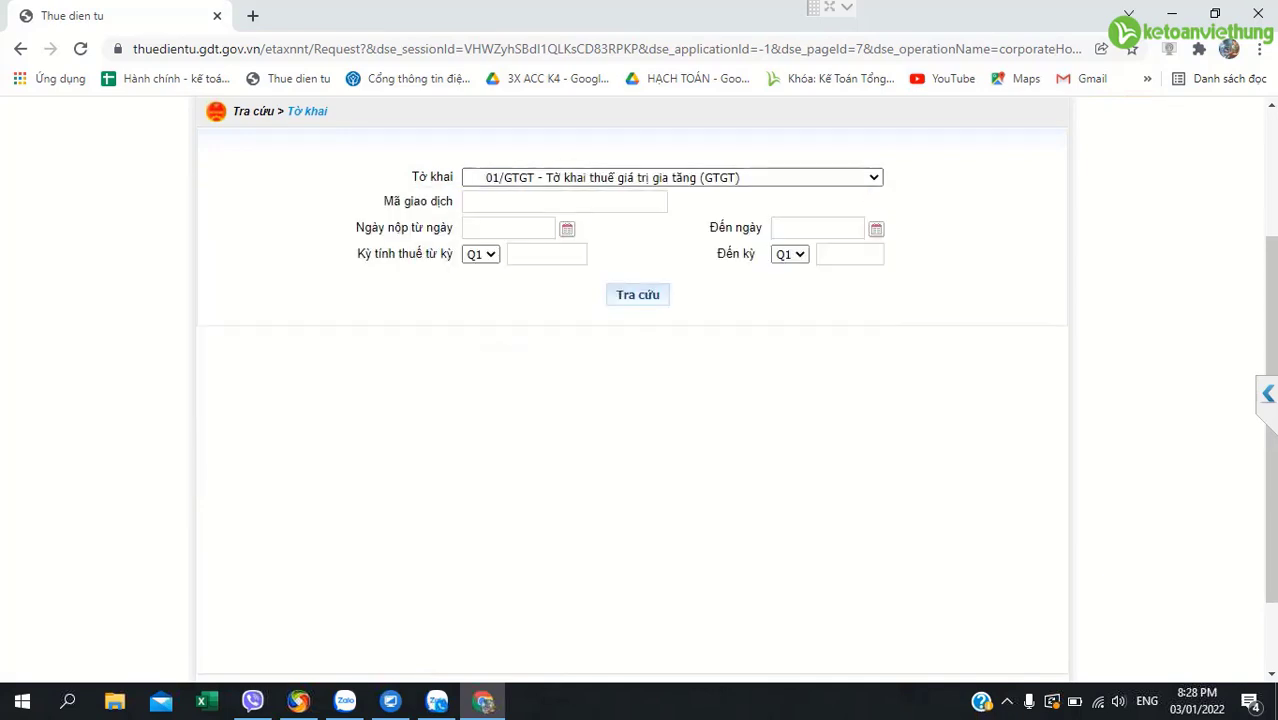
- Set the submission start date (Ngày nộp từ ngày) of the declaration lookup to 01/01/2021
click(547, 254)
click(532, 256)
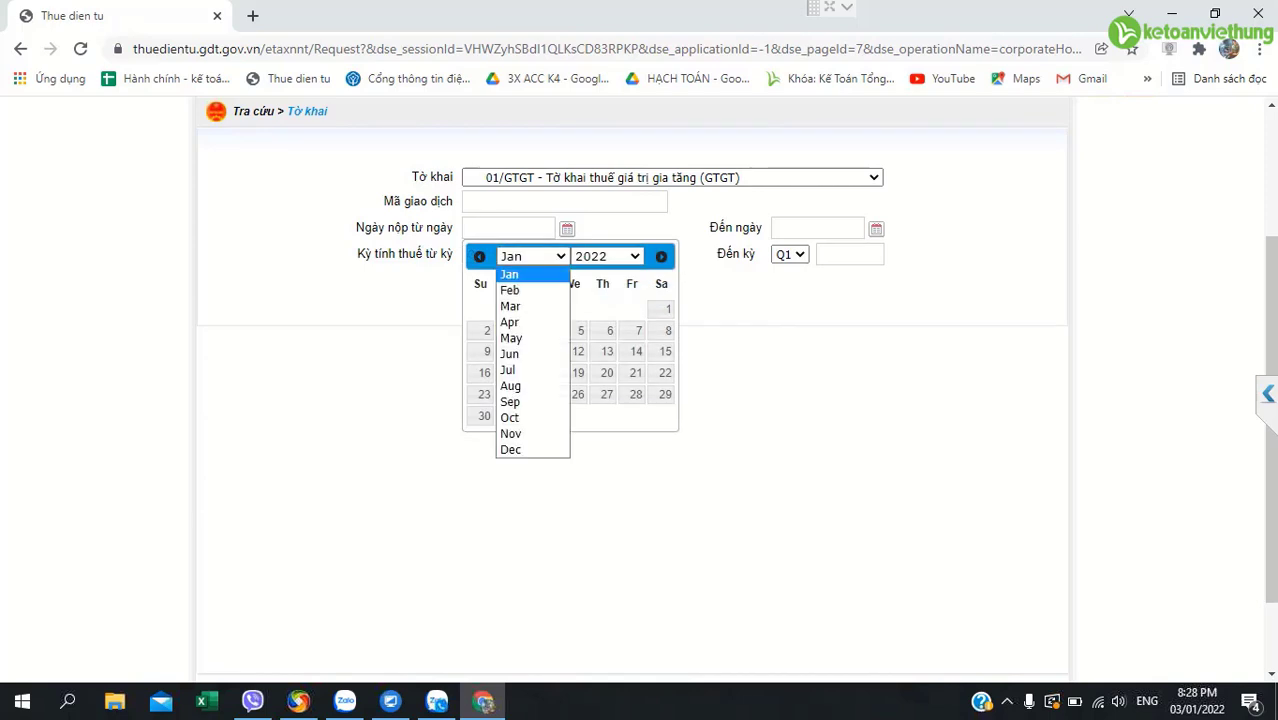
click(606, 256)
click(606, 256)
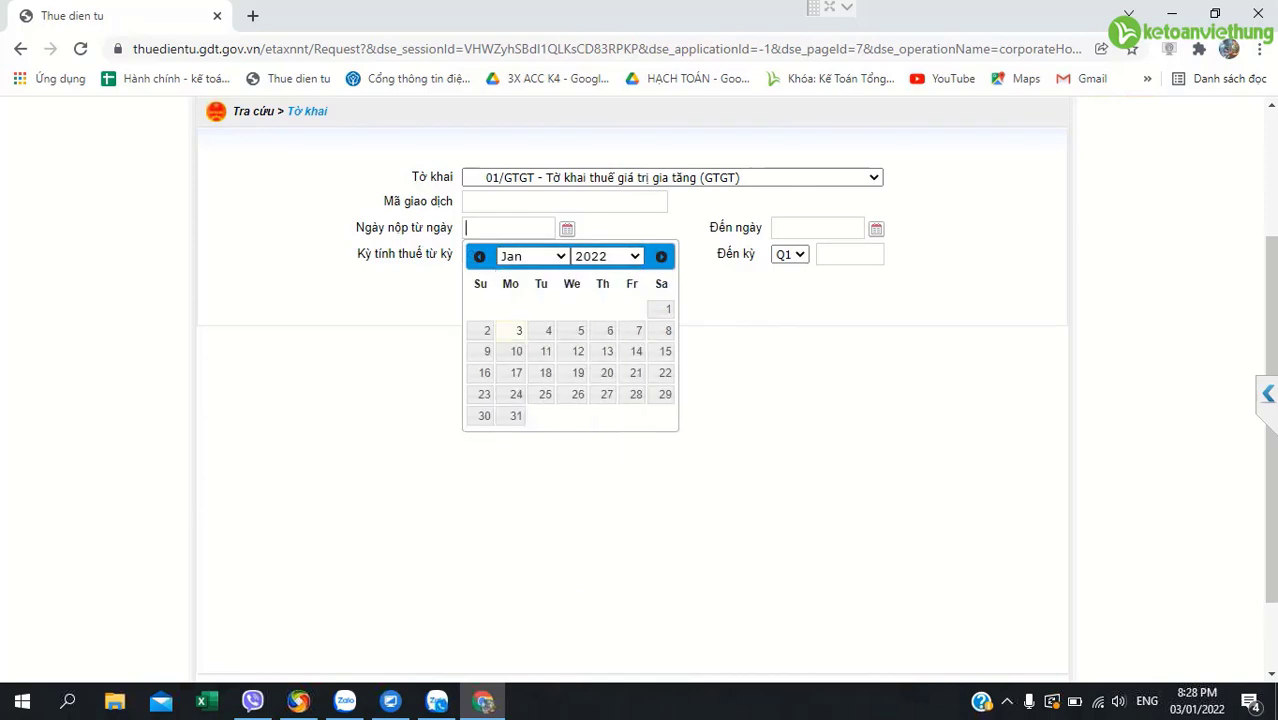
click(606, 256)
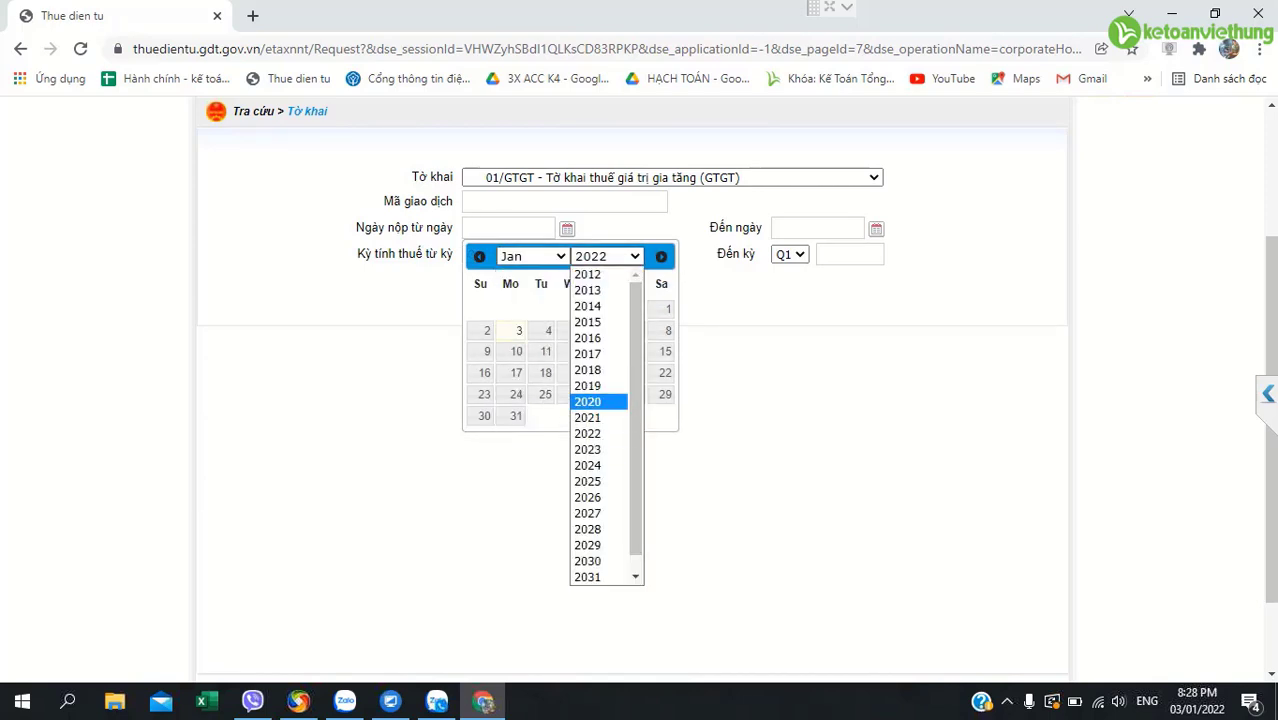
click(595, 417)
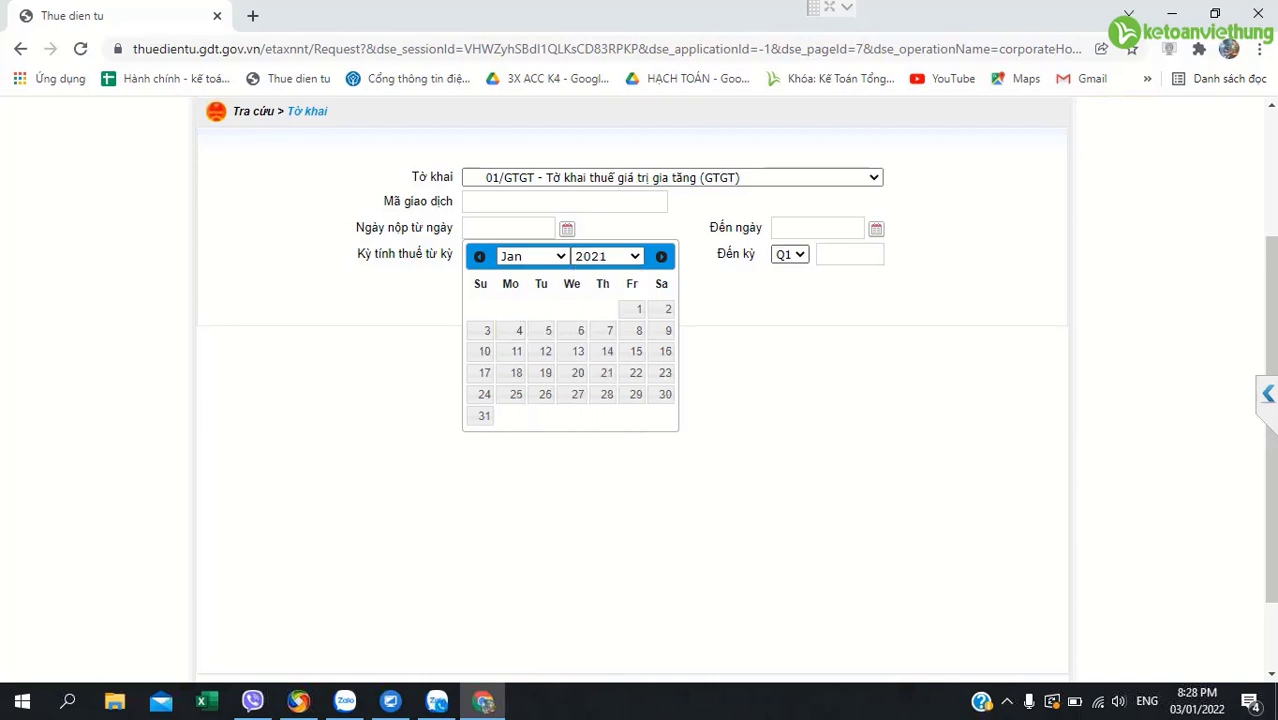
click(639, 309)
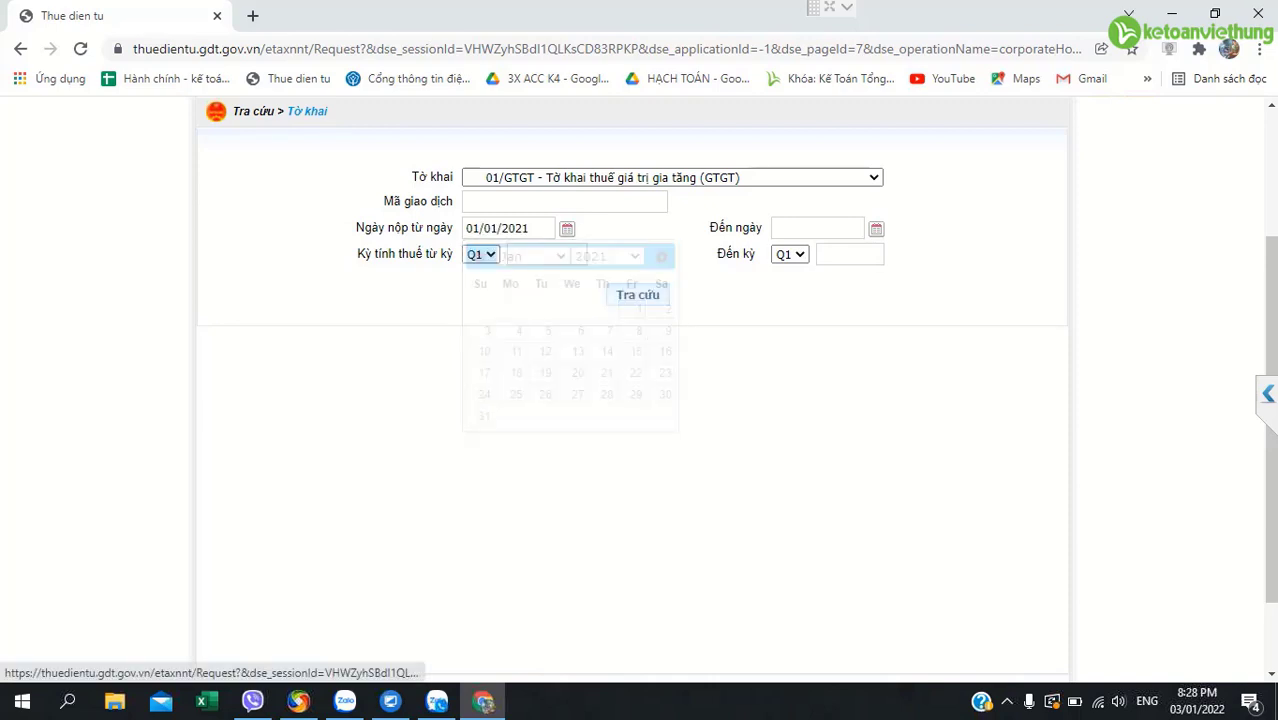
click(466, 228)
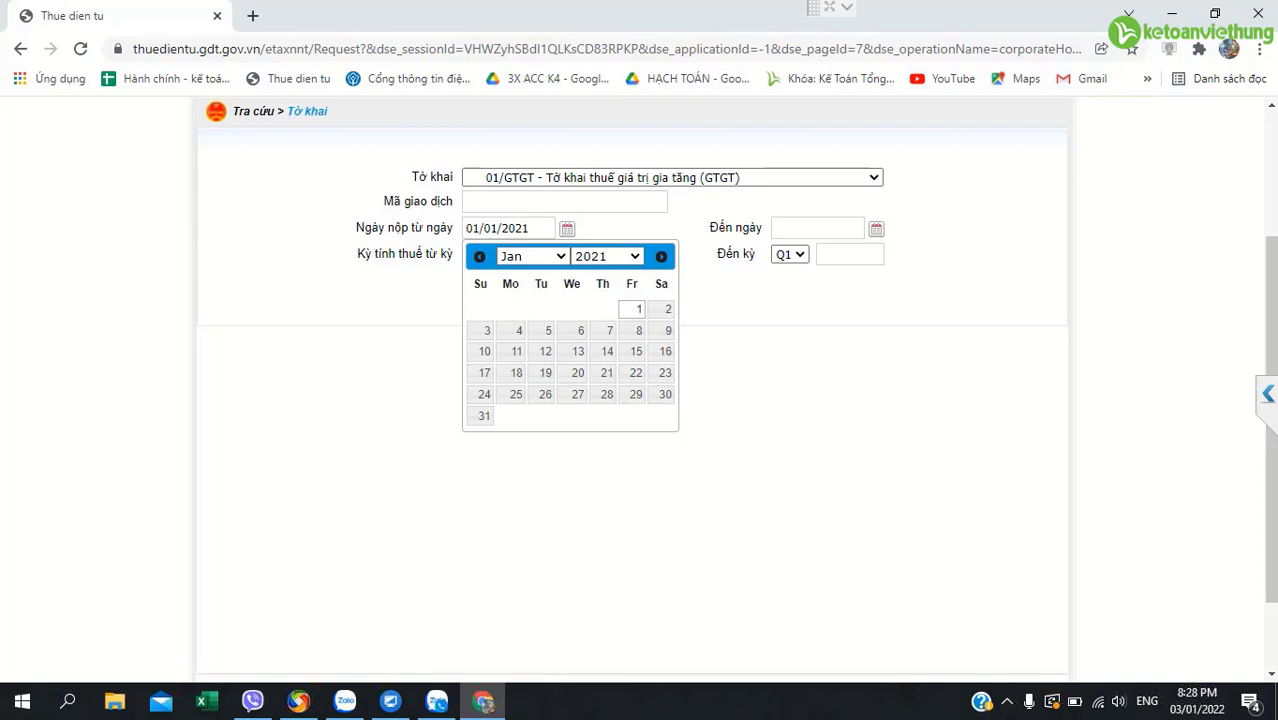
- Set the submission end date (Đến ngày) to 01/01/2022 and run the lookup of 01/GTGT declarations
click(815, 228)
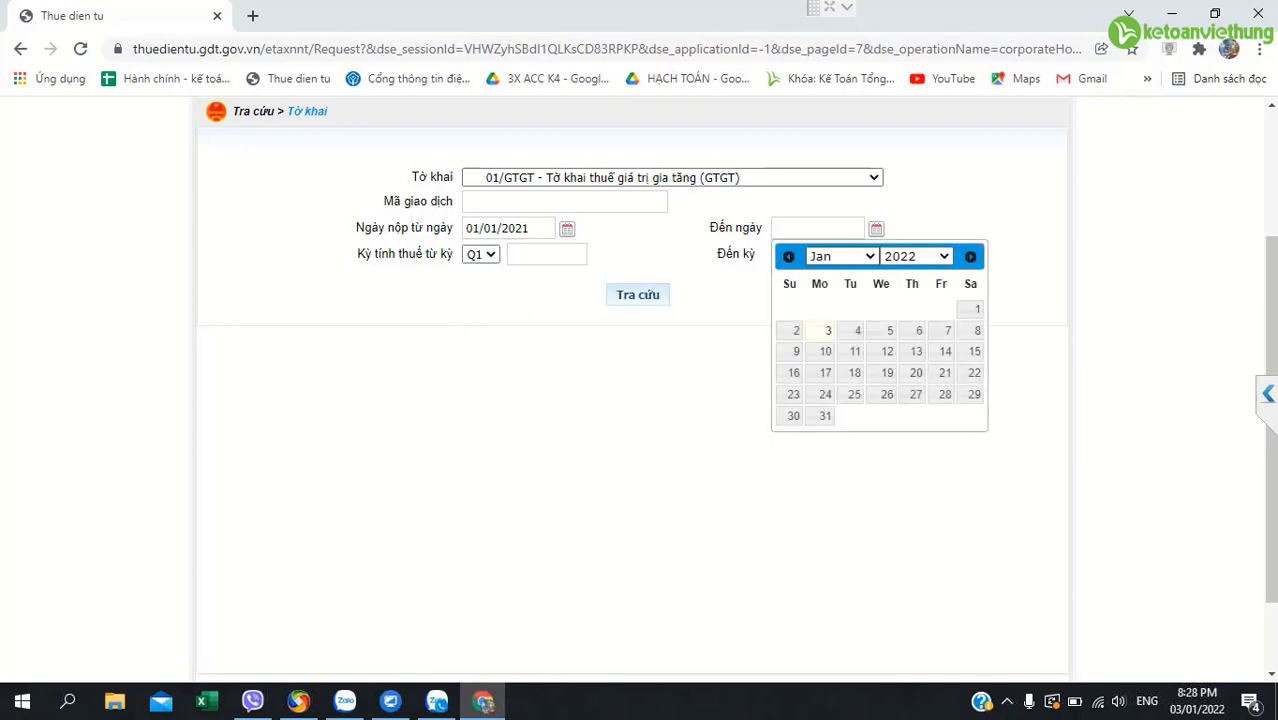
click(840, 256)
click(970, 309)
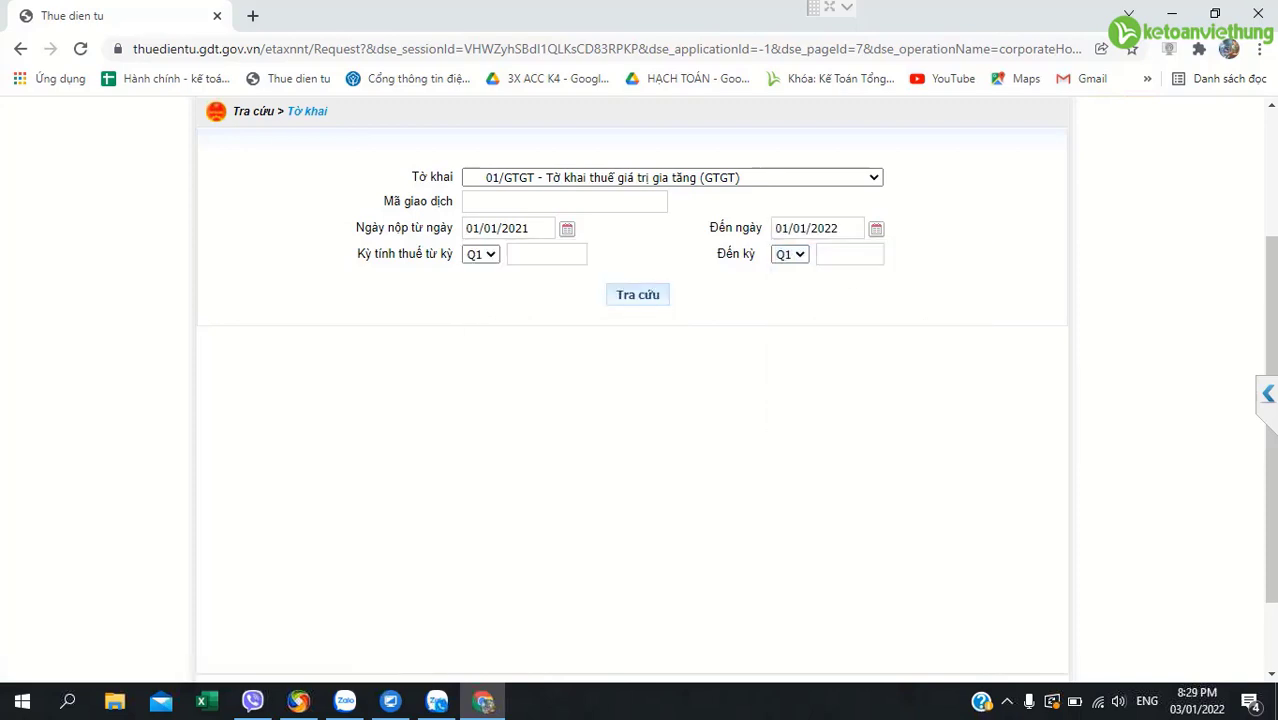
click(637, 294)
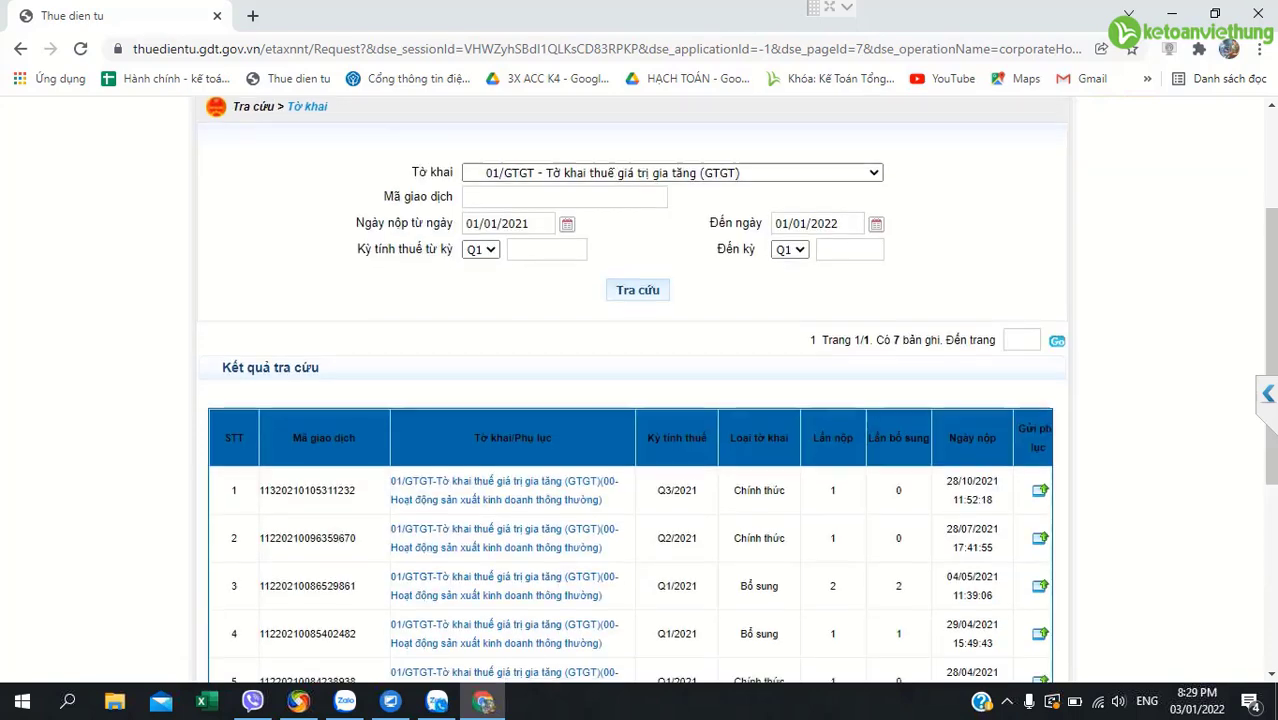
- Look through the found declarations, open the official Q4/2020 VAT declaration and read down to the deductible VAT carried forward in item [43]
scroll(630, 400, down, 3)
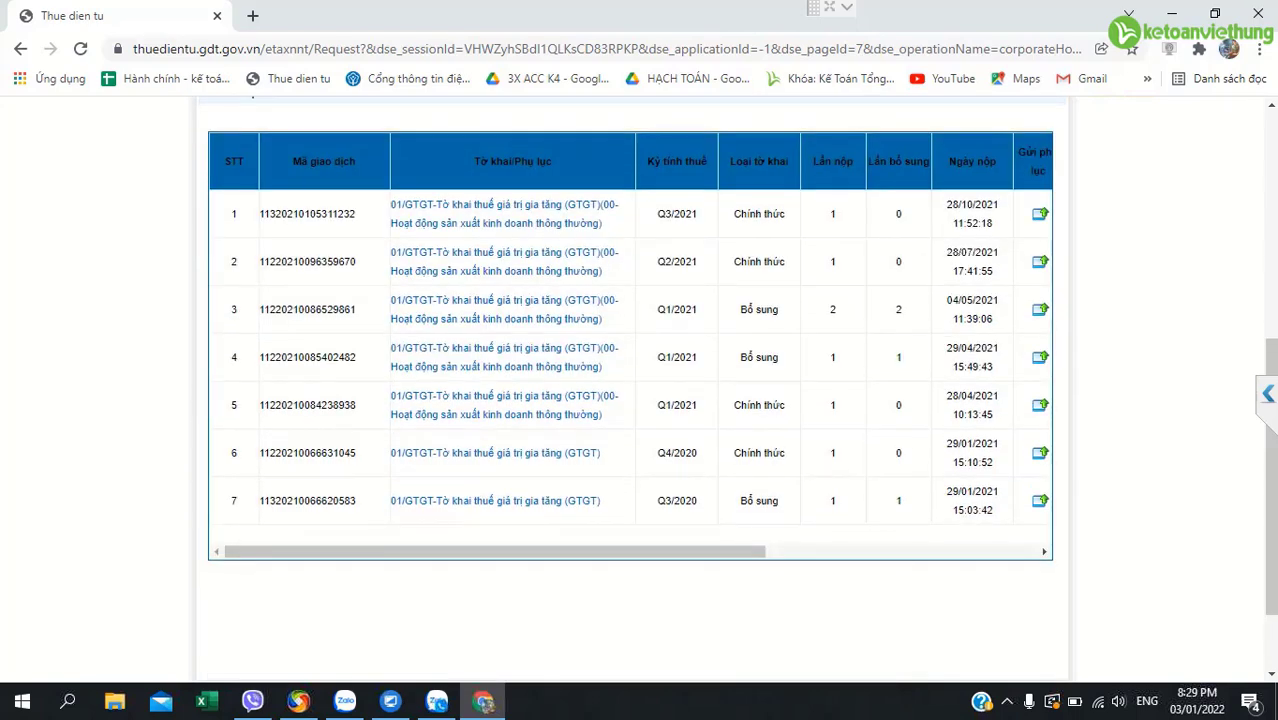
scroll(630, 400, down, 2)
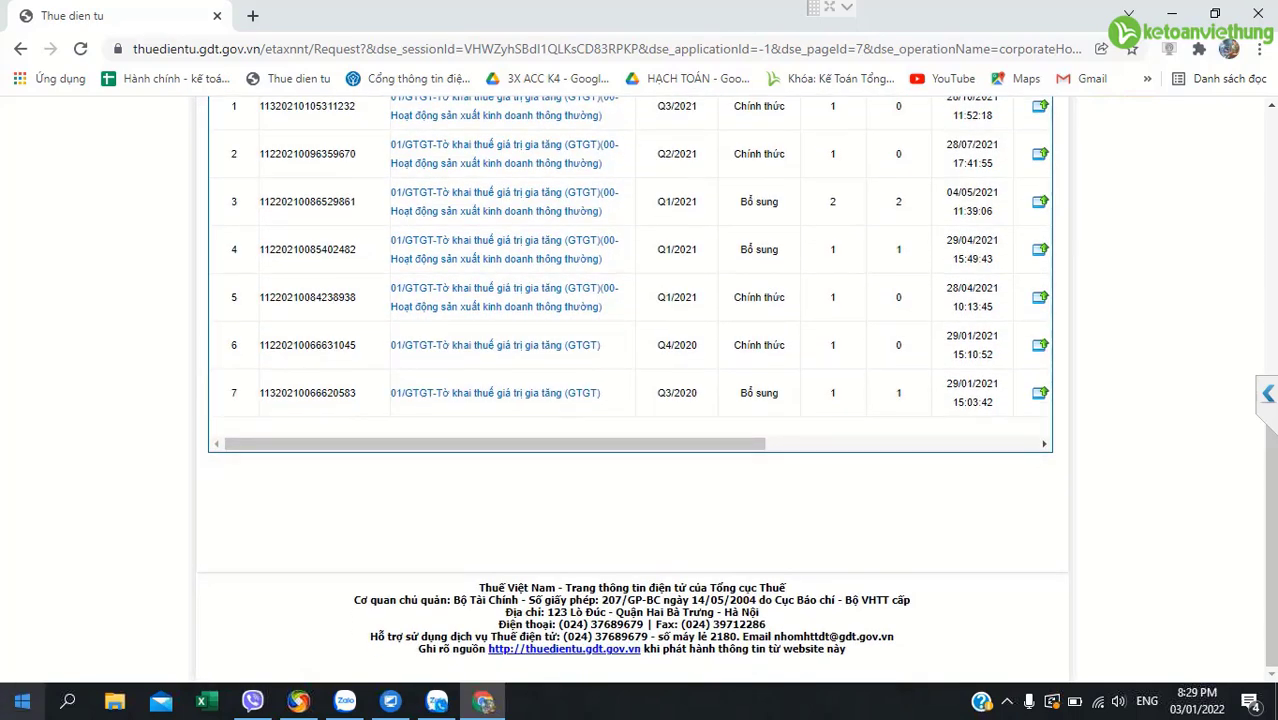
scroll(620, 466, up, 4)
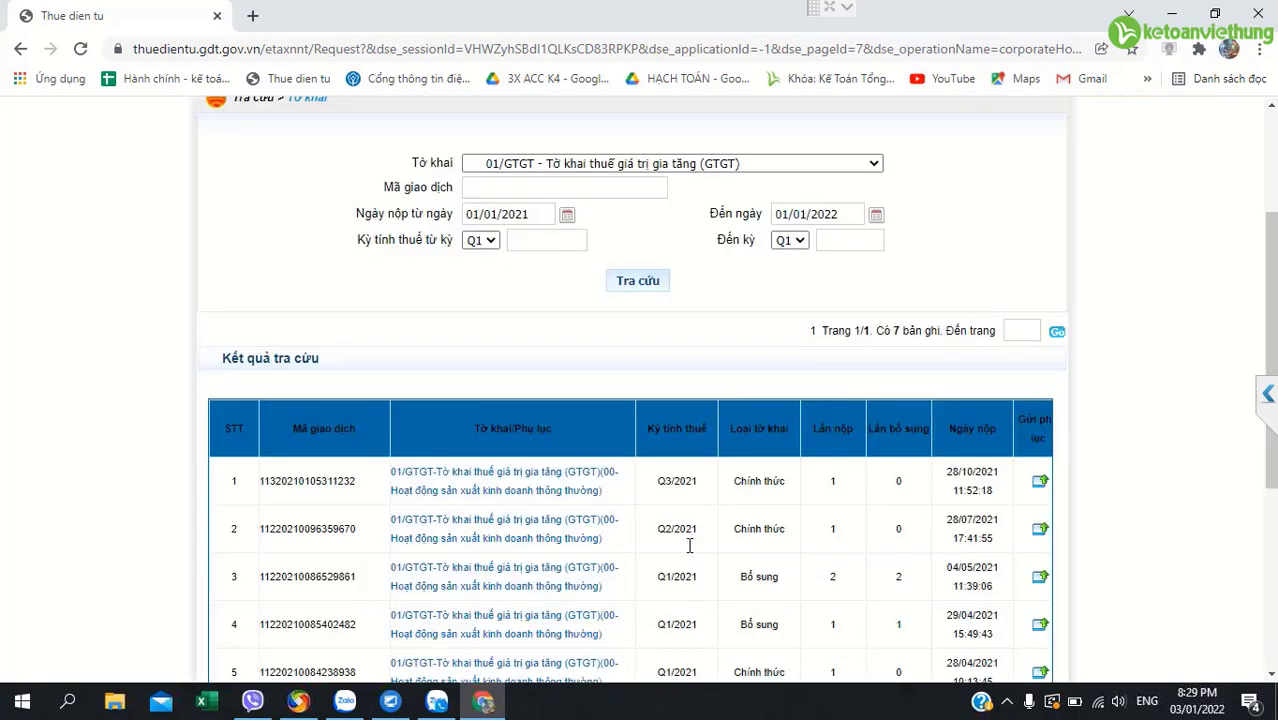
scroll(678, 572, down, 1)
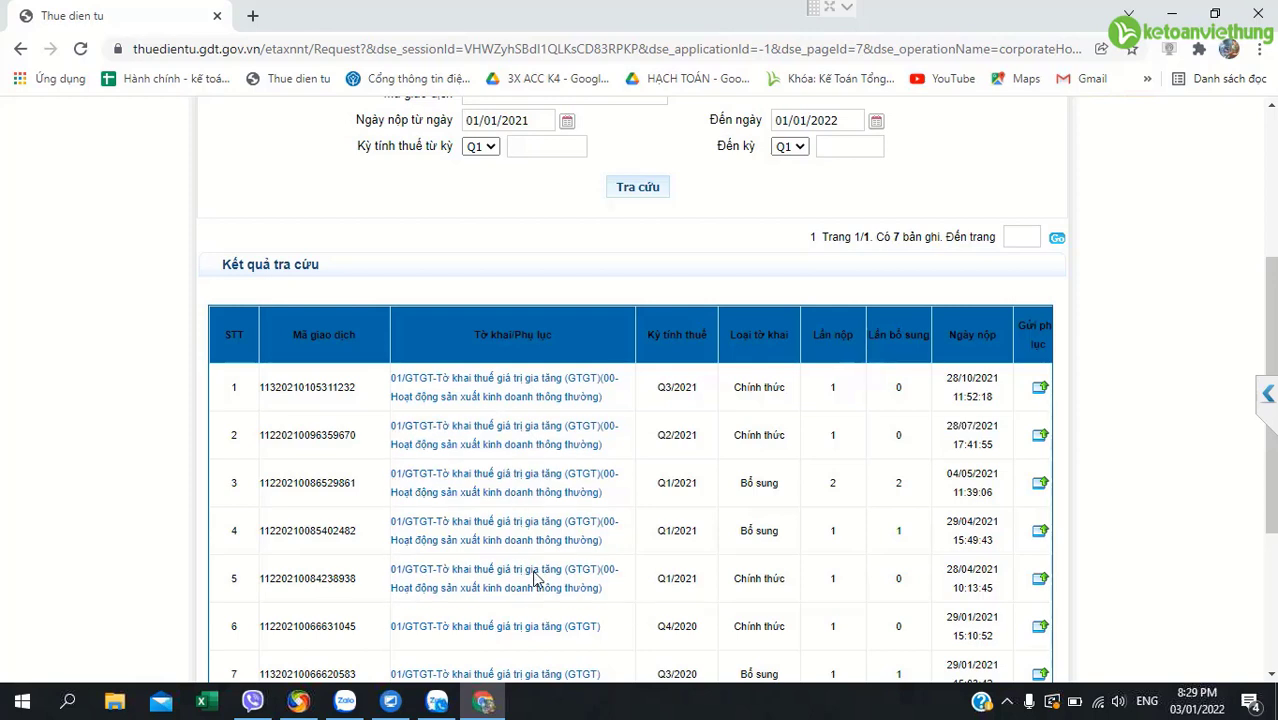
click(547, 627)
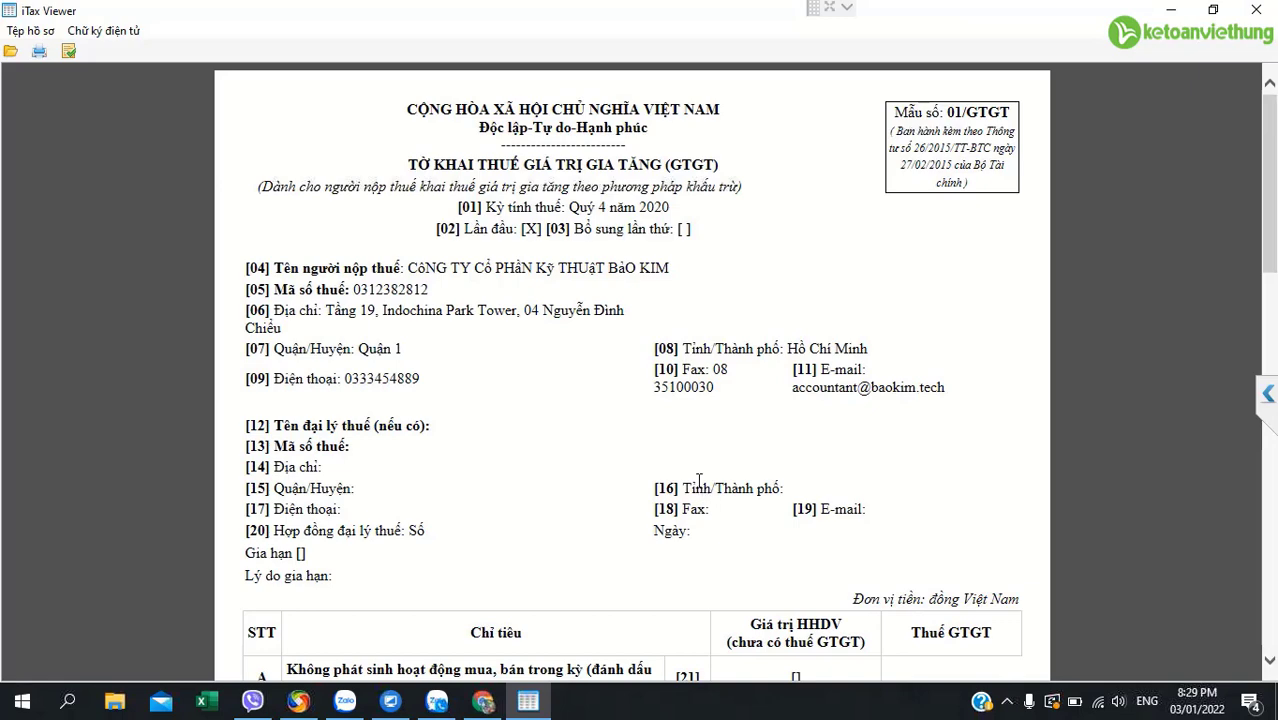
scroll(705, 490, down, 15)
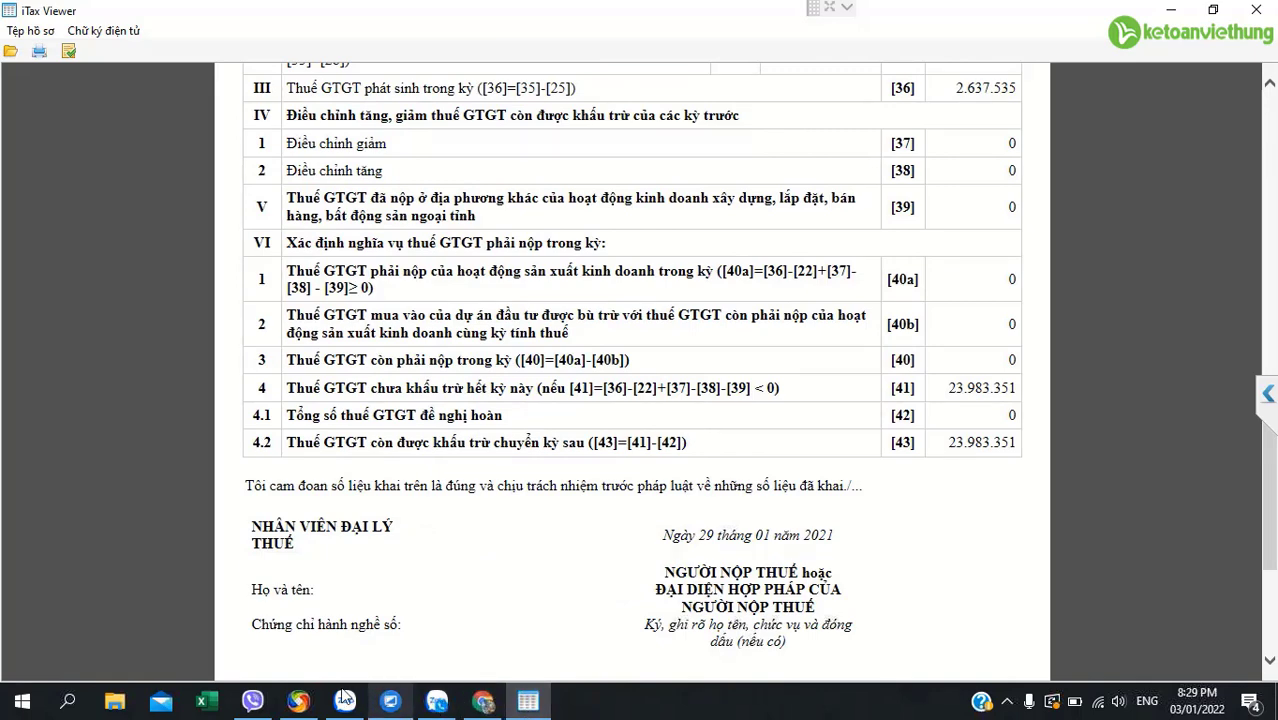
- Switch to the F01-DNN trial balance in AMIS.VN, check account 133's closing balance against the declaration, and put the report away
click(302, 702)
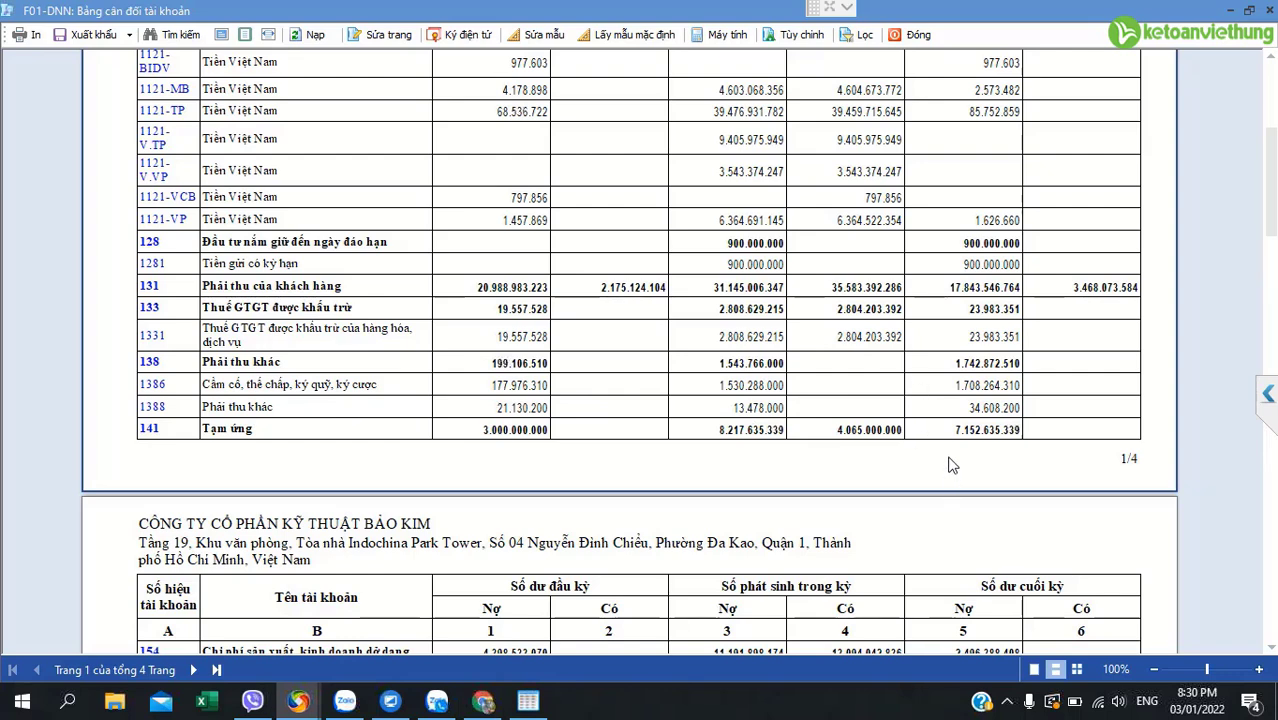
scroll(956, 465, down, 3)
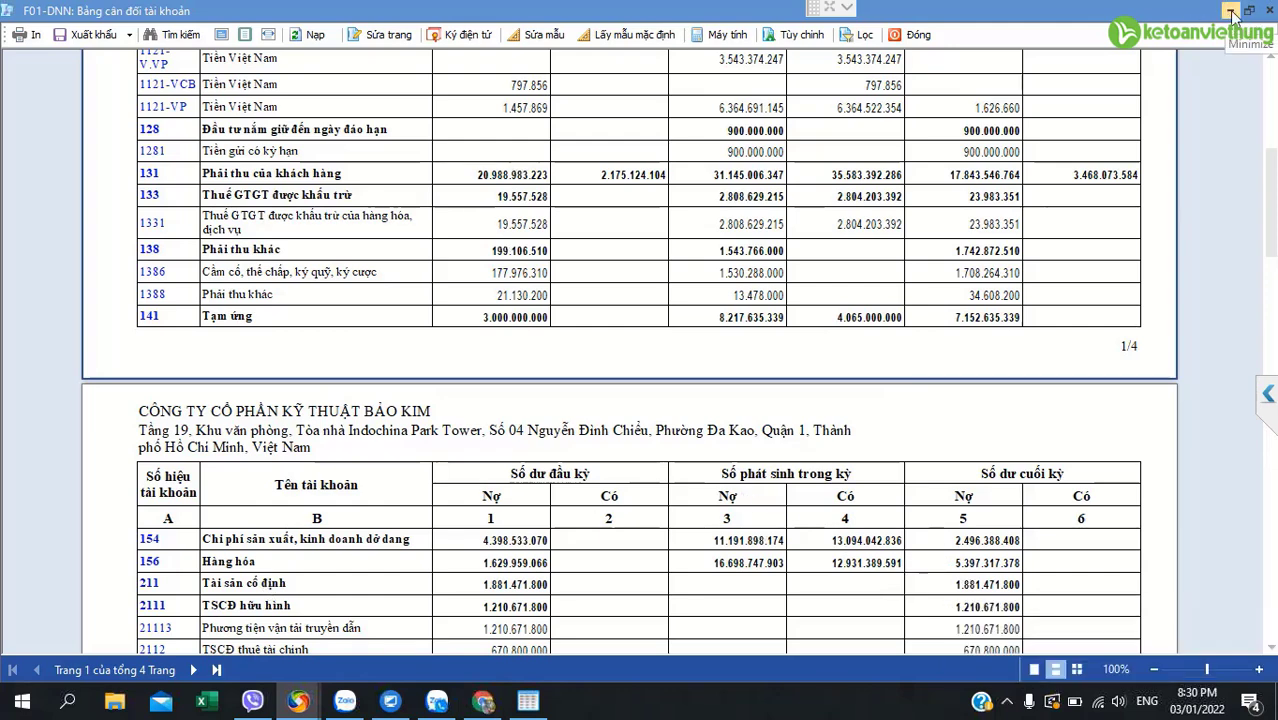
click(1270, 9)
- Open the project (Công trình) costing list under Giá thành and load the Năm nay data from 01/01/2020 to 31/12/2020
click(110, 556)
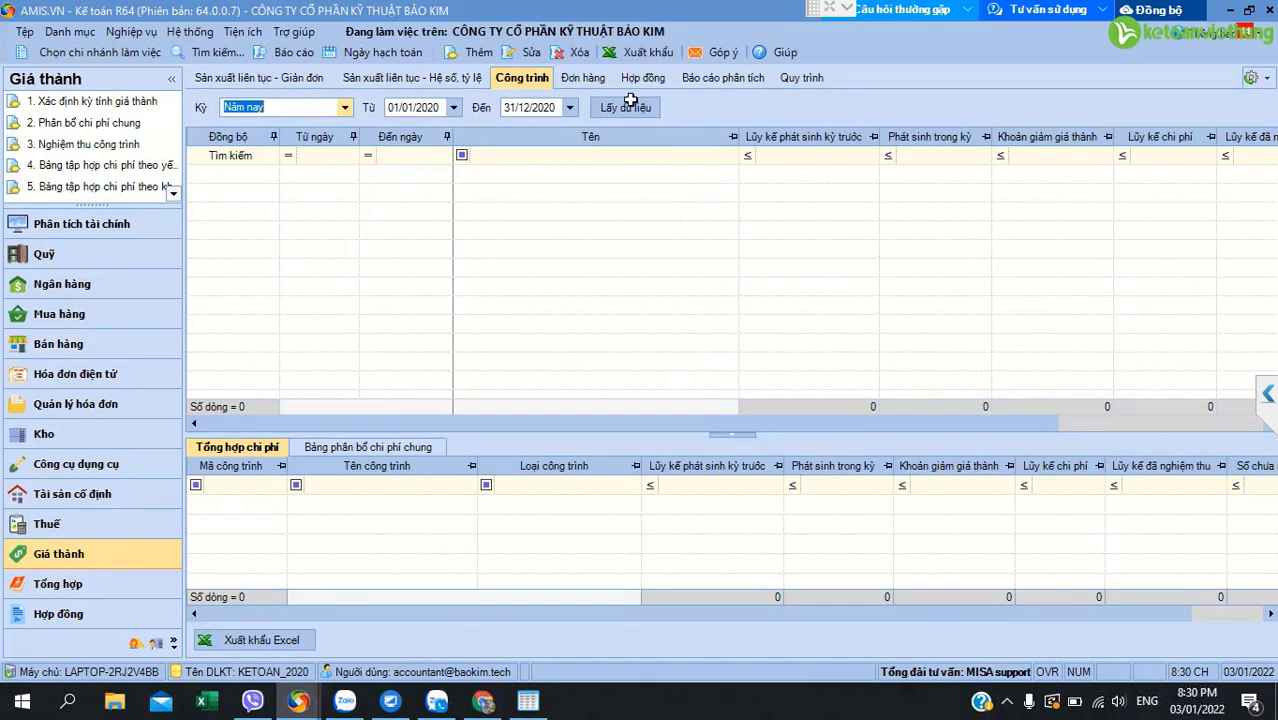
click(639, 108)
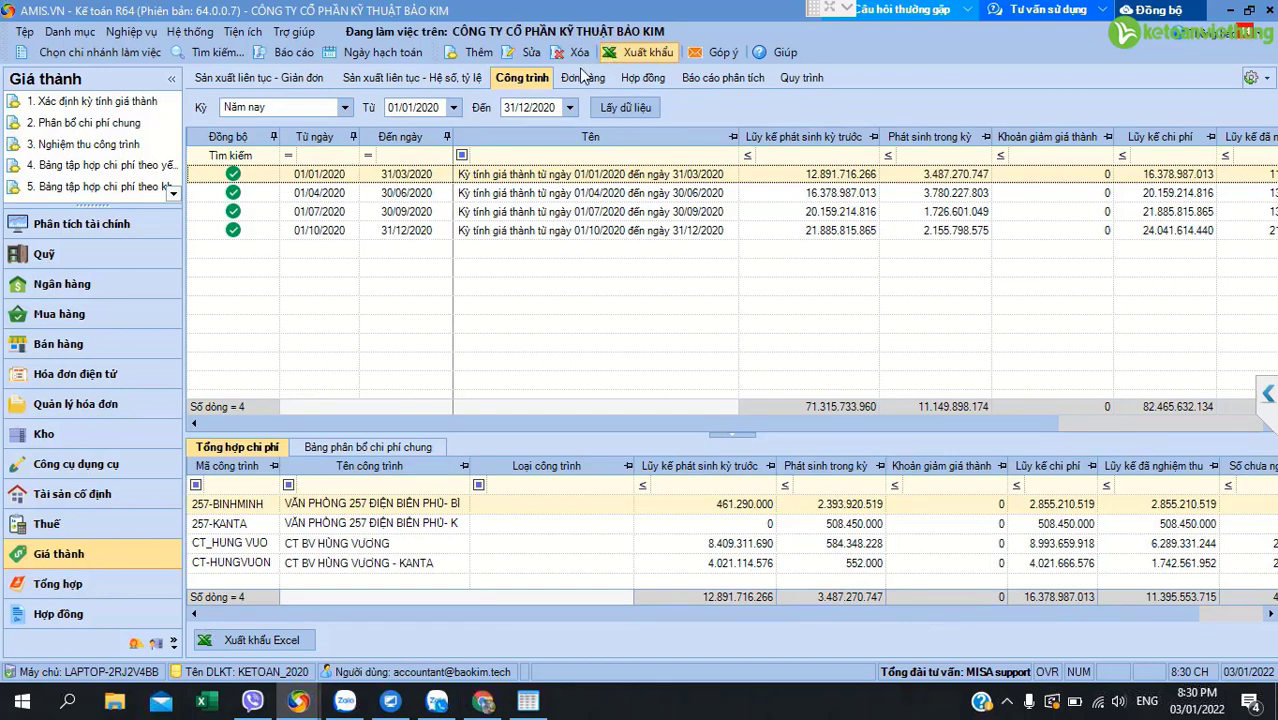
- Generate the analysis report 6. Báo cáo tổng hợp lãi lỗ theo công trình for Năm nay, covering all projects
click(713, 75)
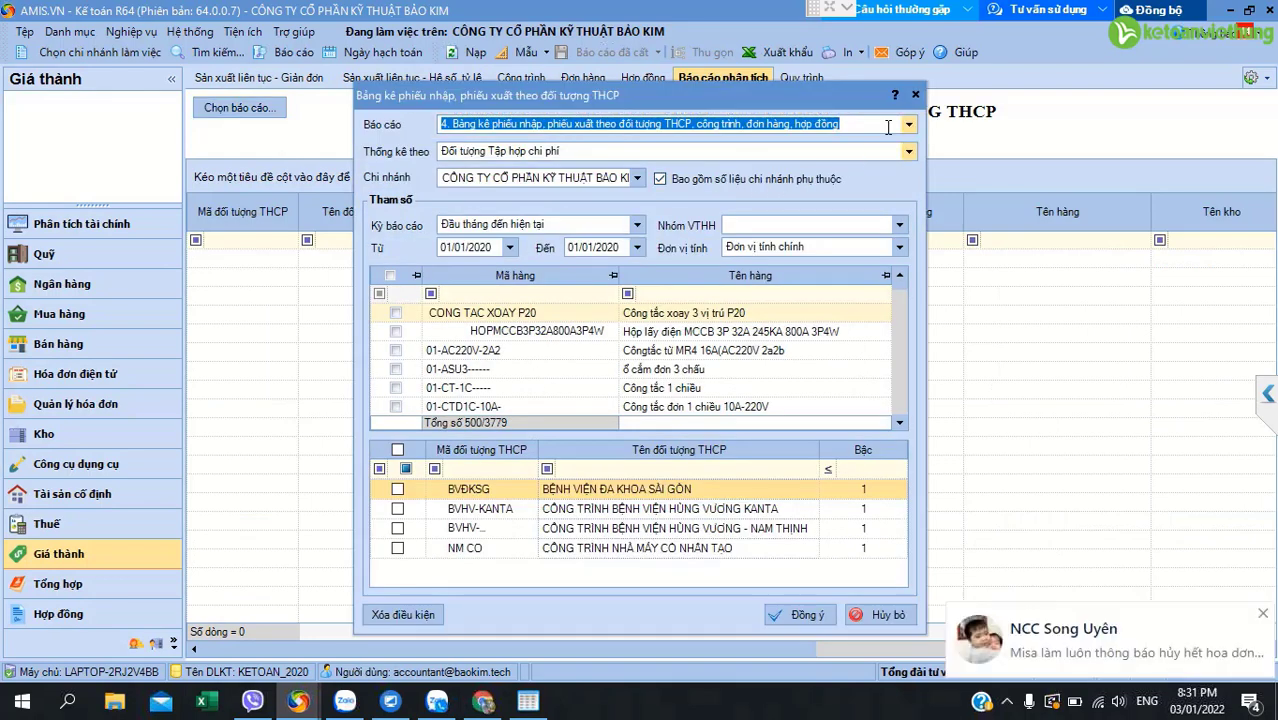
click(908, 126)
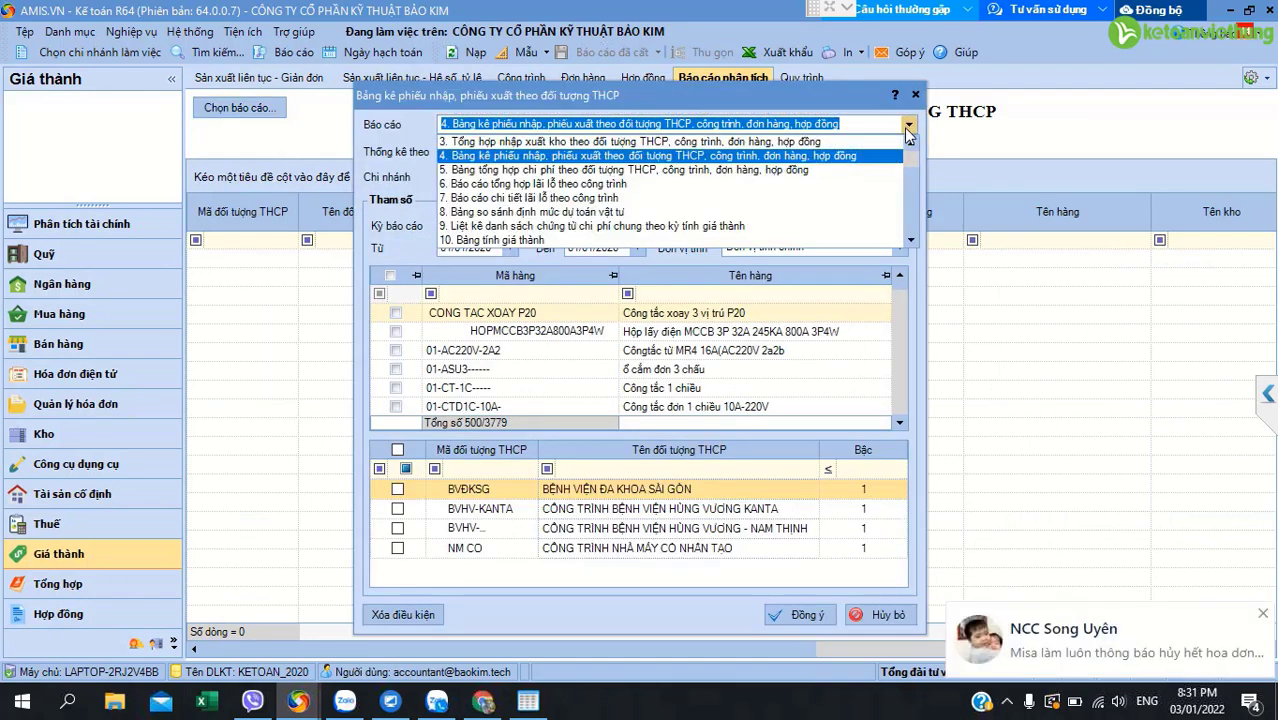
click(543, 185)
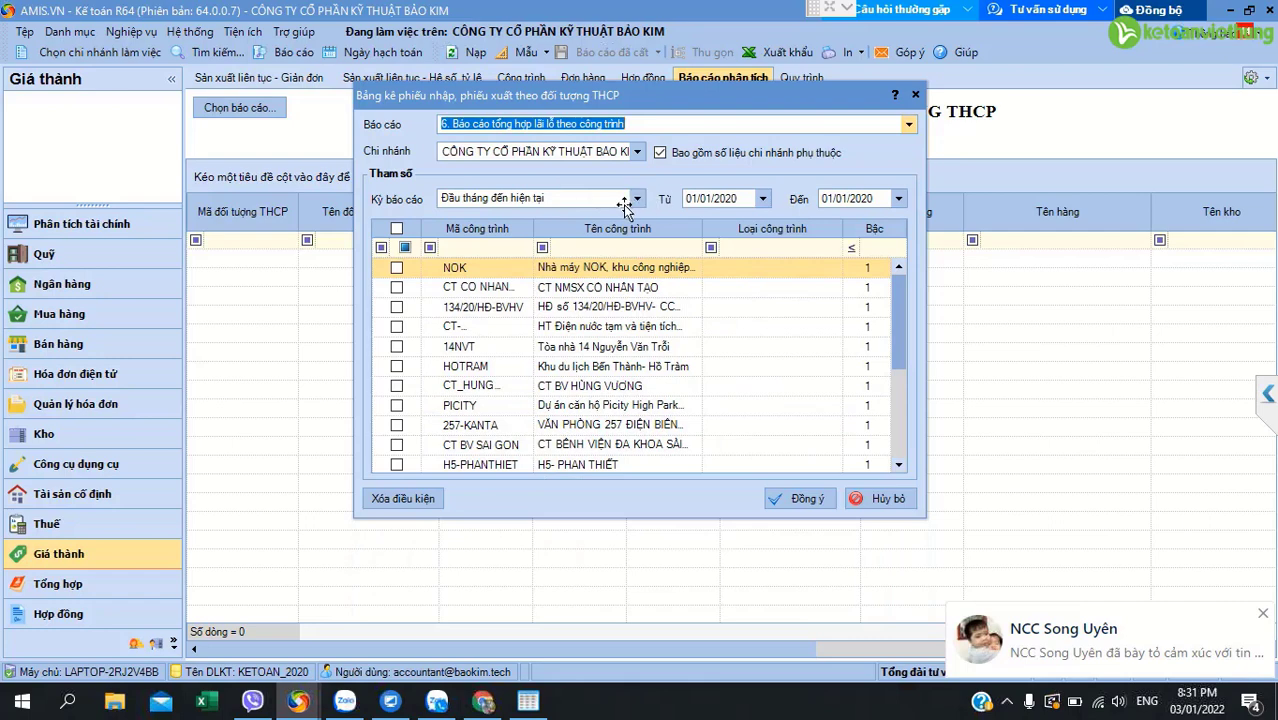
click(637, 198)
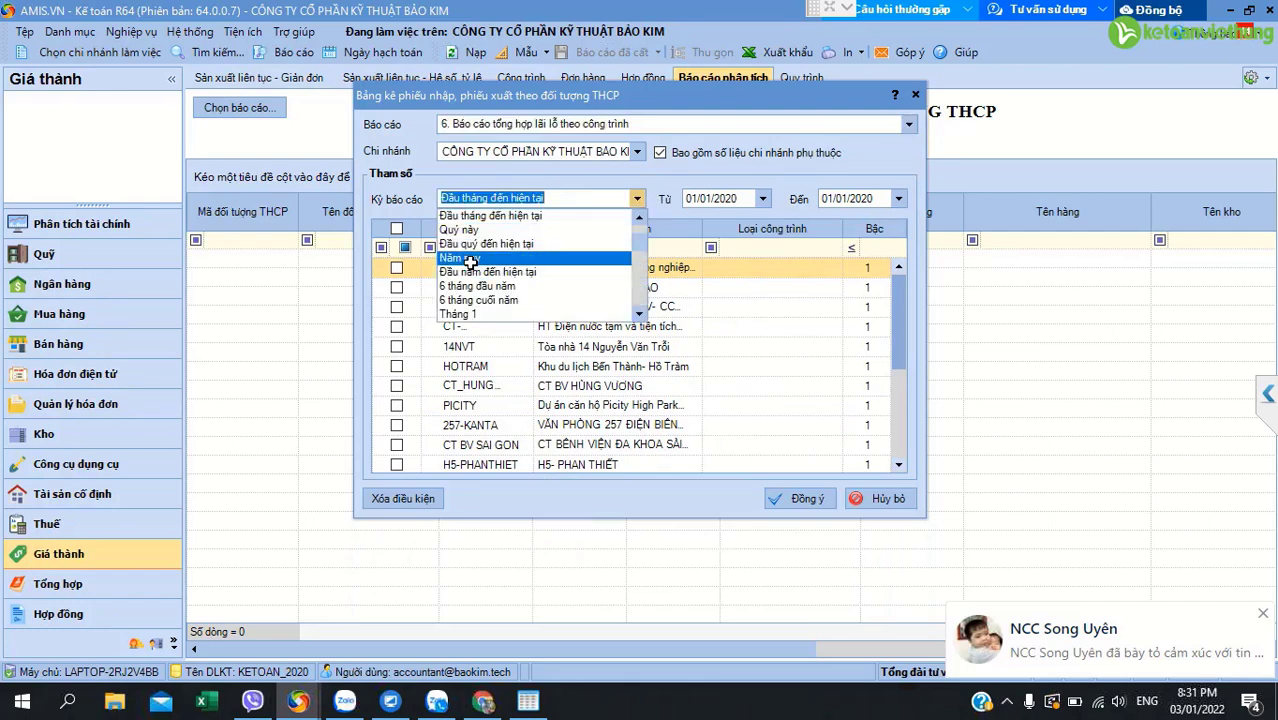
click(470, 261)
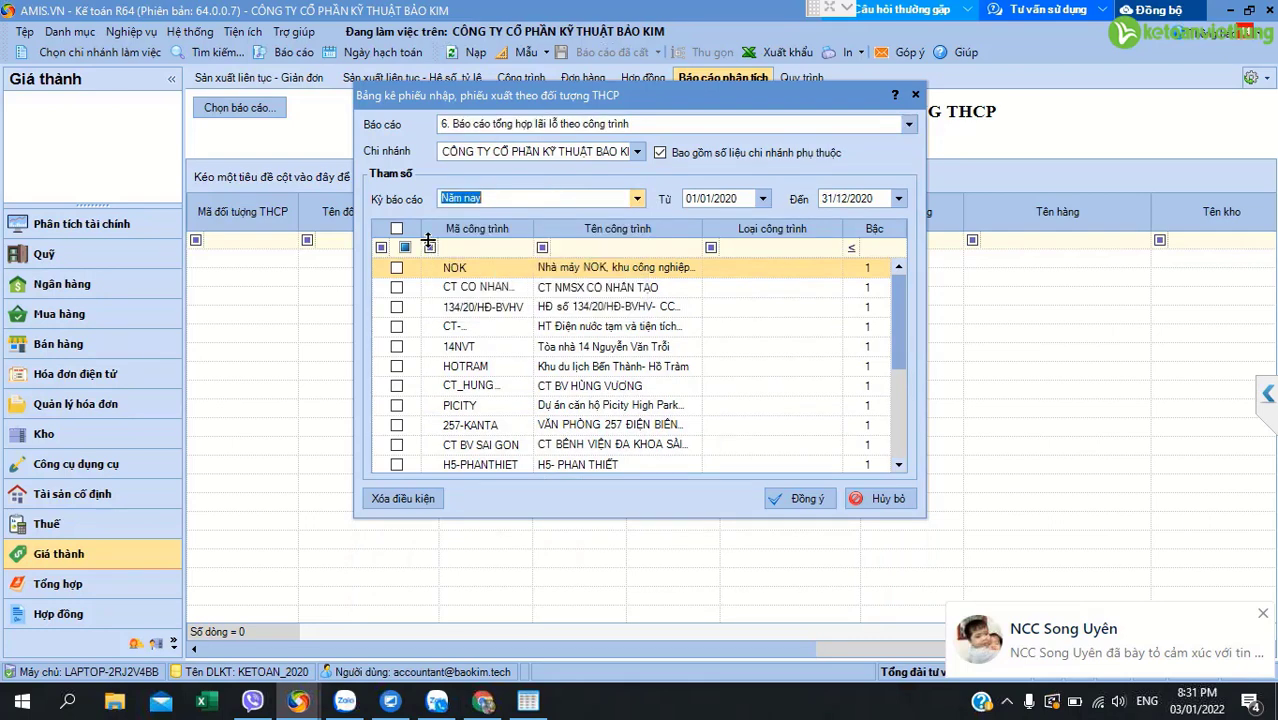
click(396, 228)
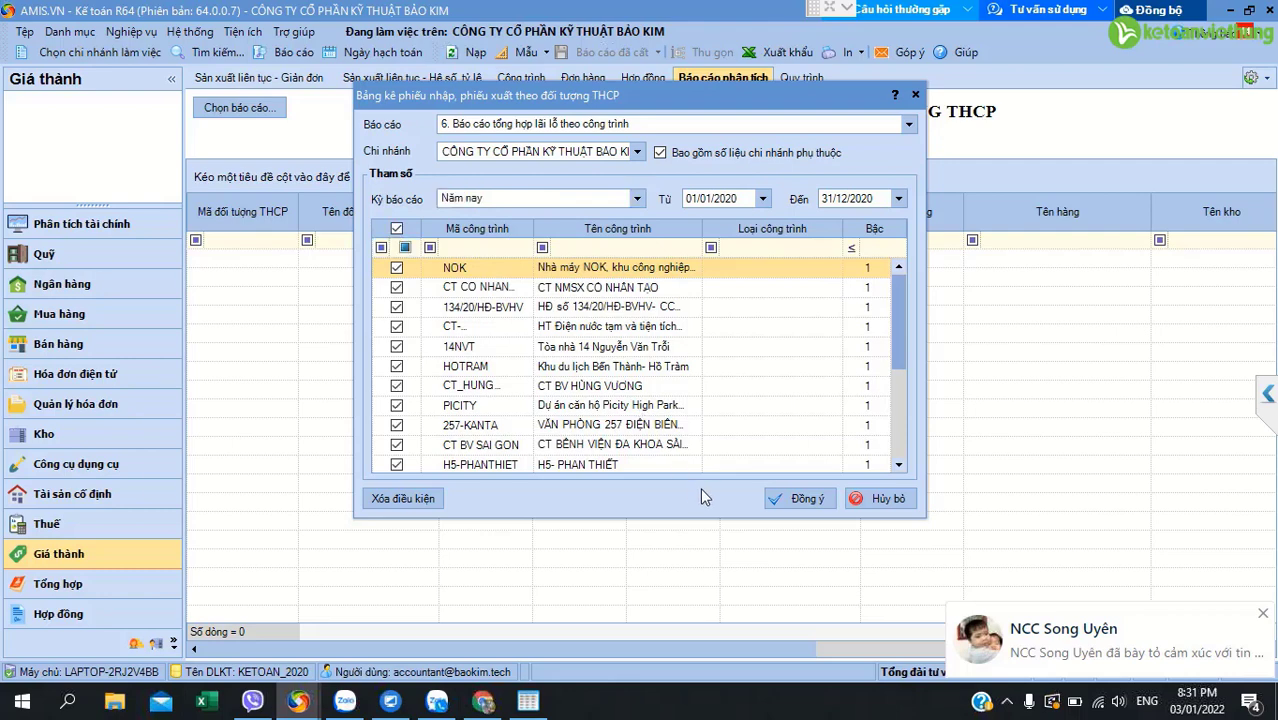
click(795, 498)
- Examine the project profit and loss report's cost and profit columns, and select the last project's closing work in progress (Dở dang cuối kỳ)
scroll(1030, 630, right, 3)
scroll(1054, 622, right, 5)
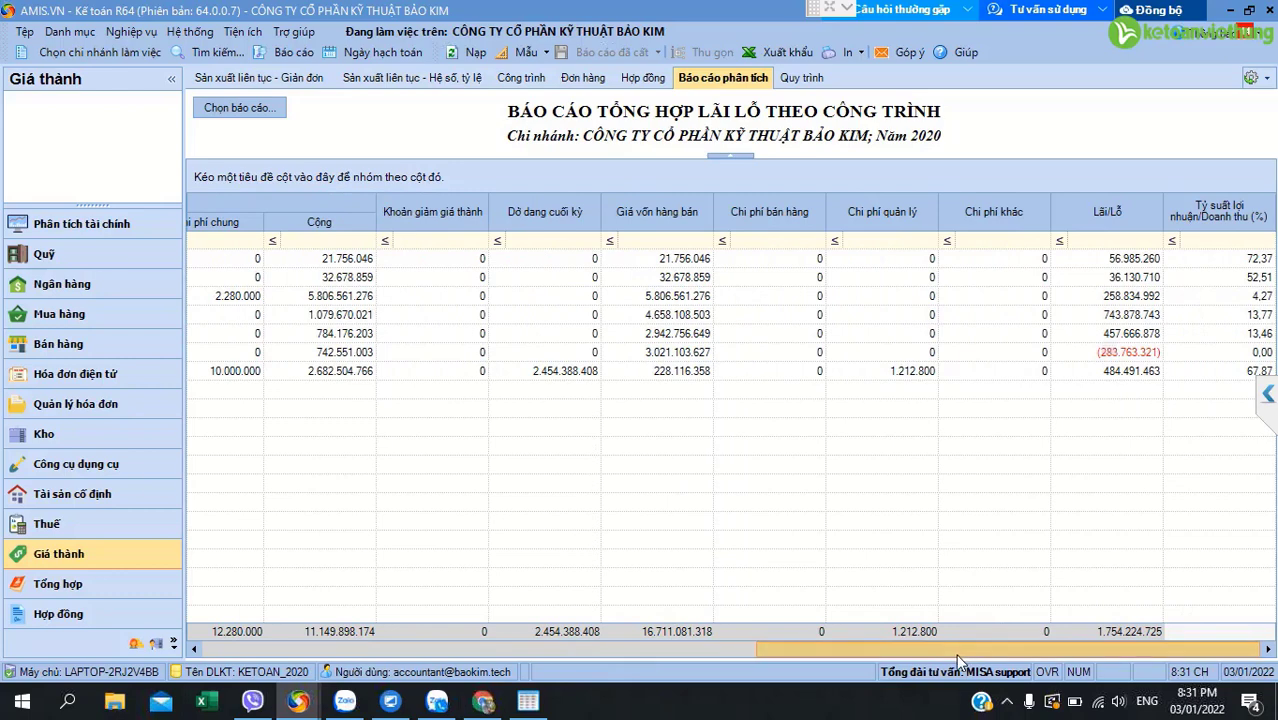
scroll(960, 660, left, 3)
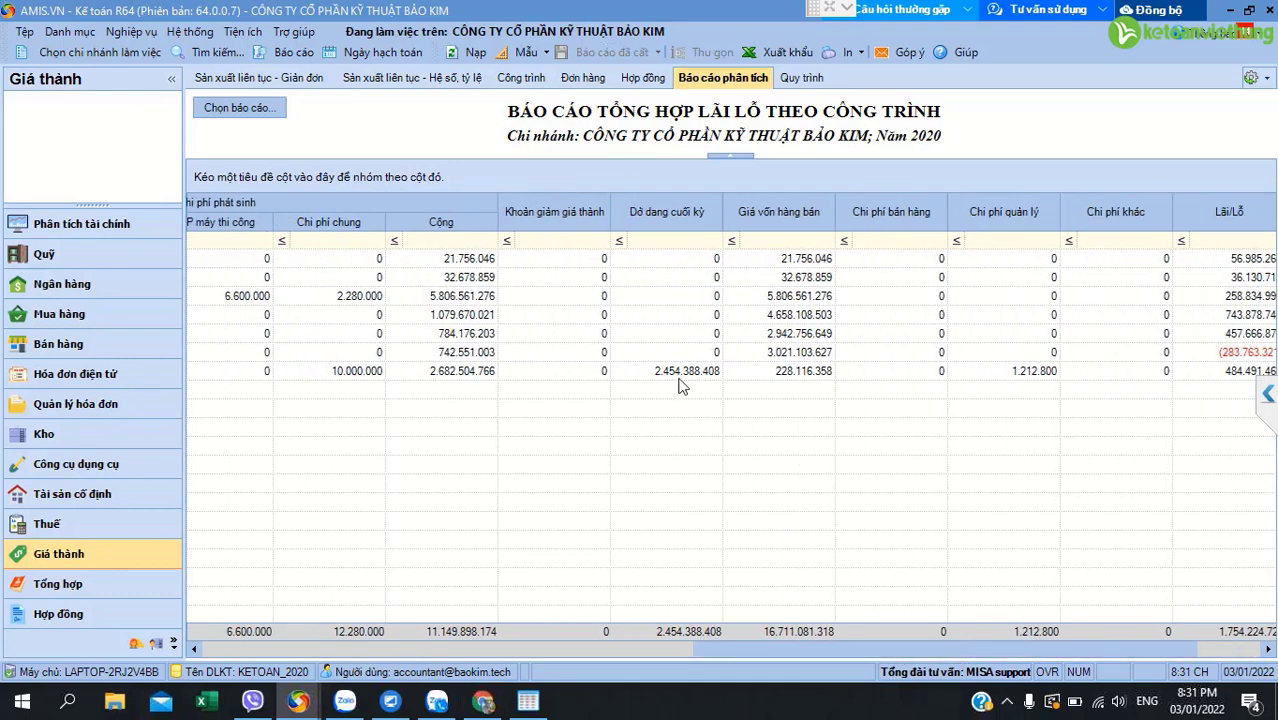
click(672, 377)
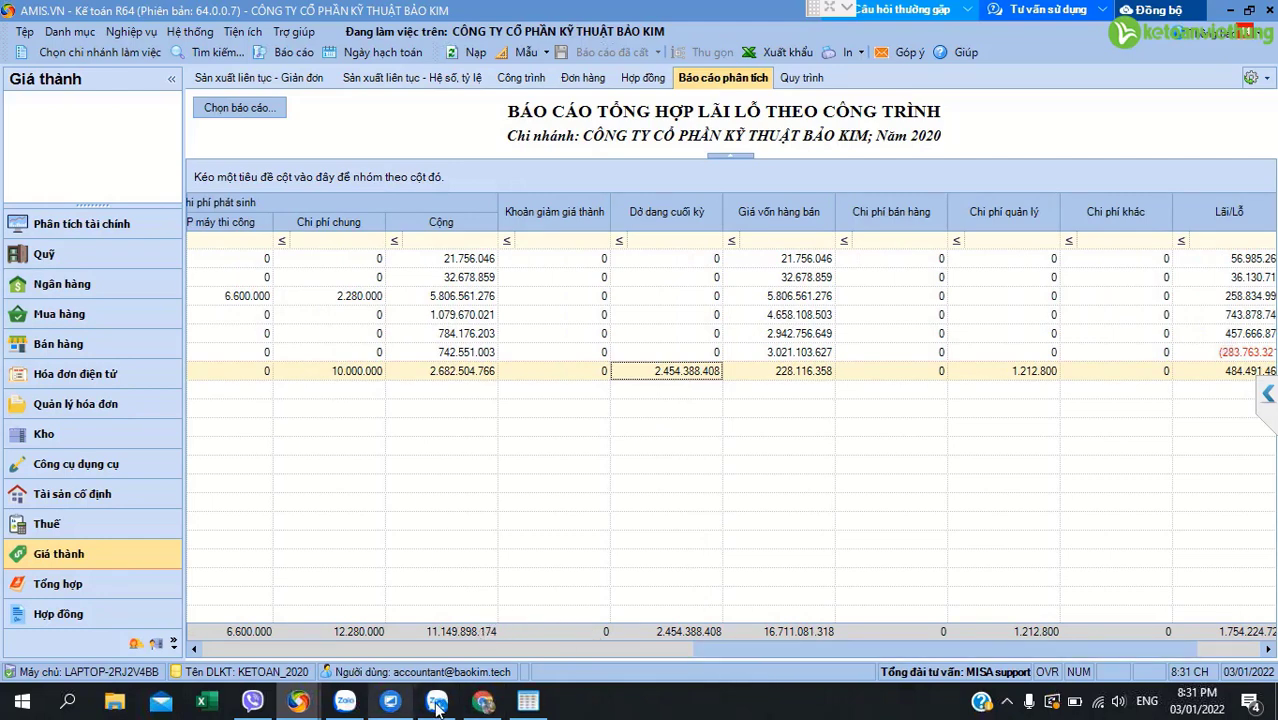
- Compare account 154 in the trial balance with the project report's opening work in progress, incurred cost and closing work in progress columns
click(299, 705)
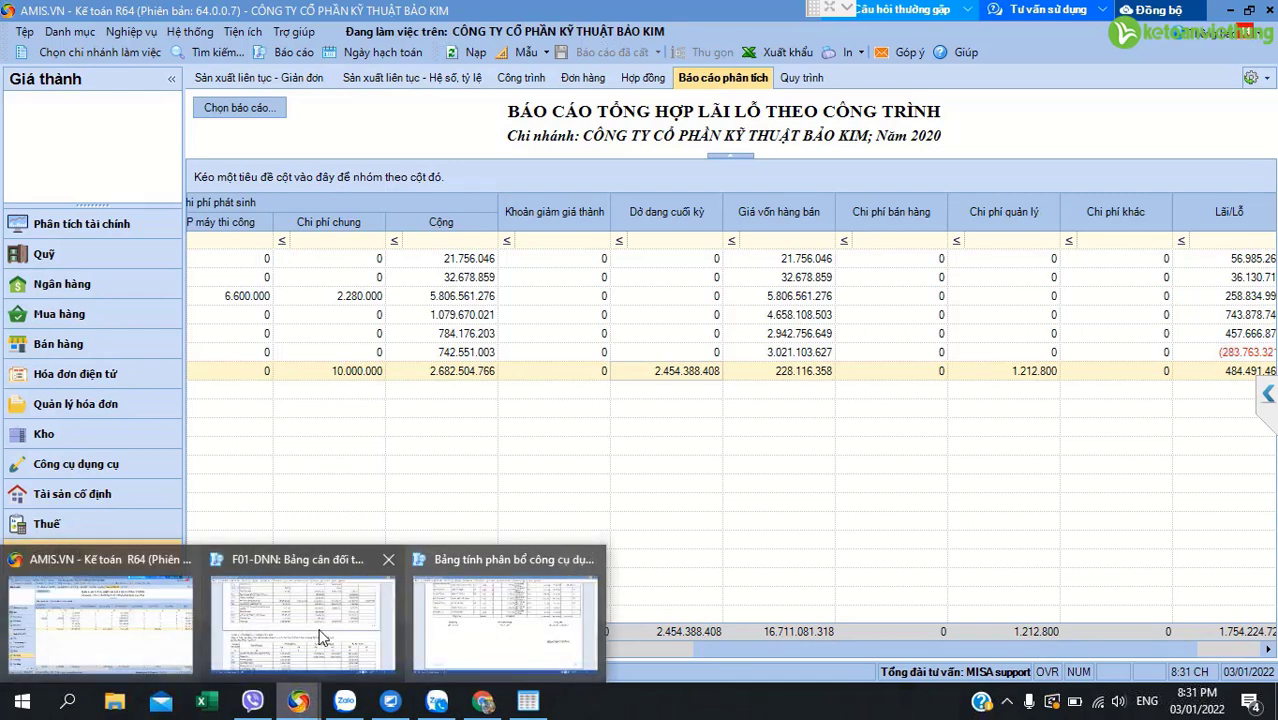
click(326, 627)
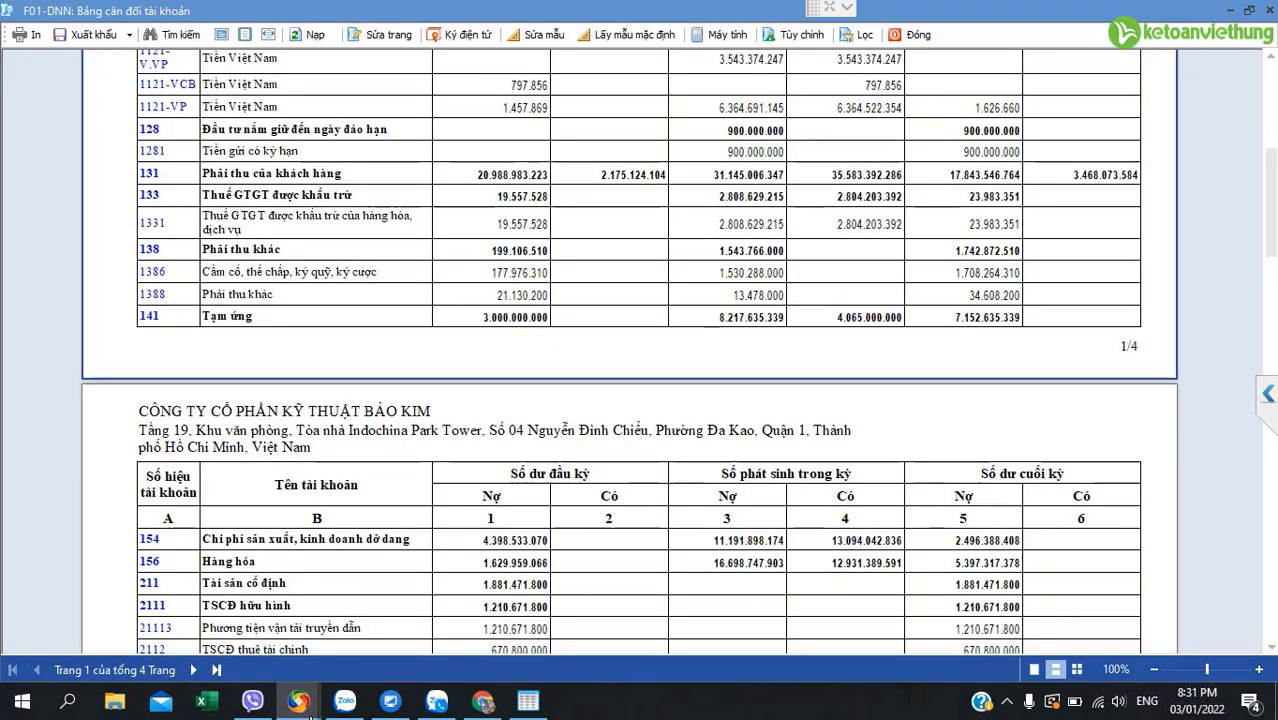
mouse_move(311, 712)
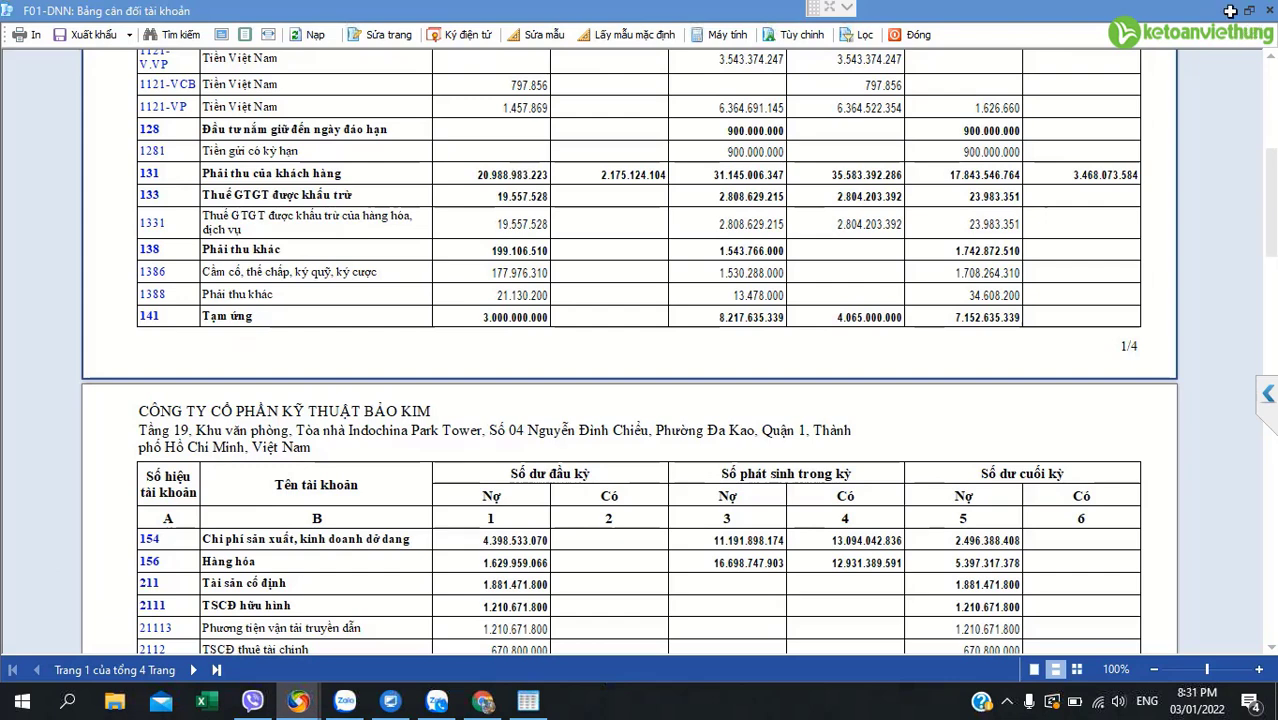
click(1230, 11)
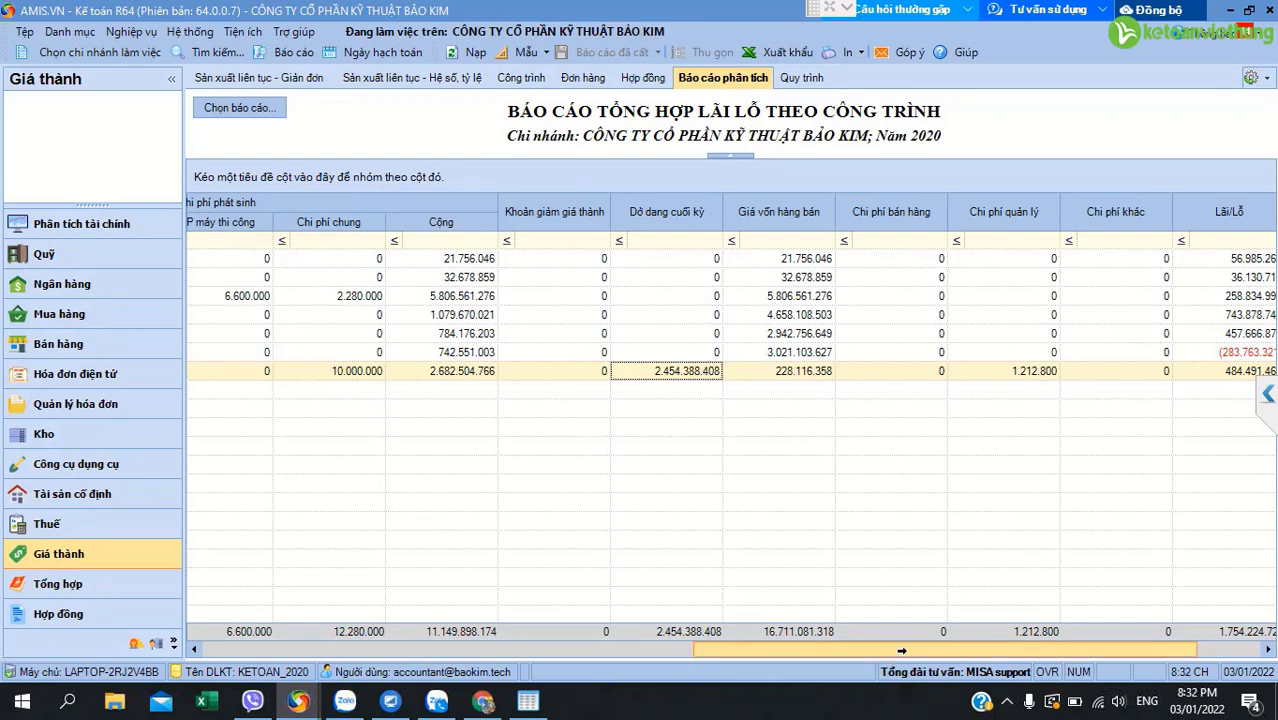
drag(908, 651, 713, 646)
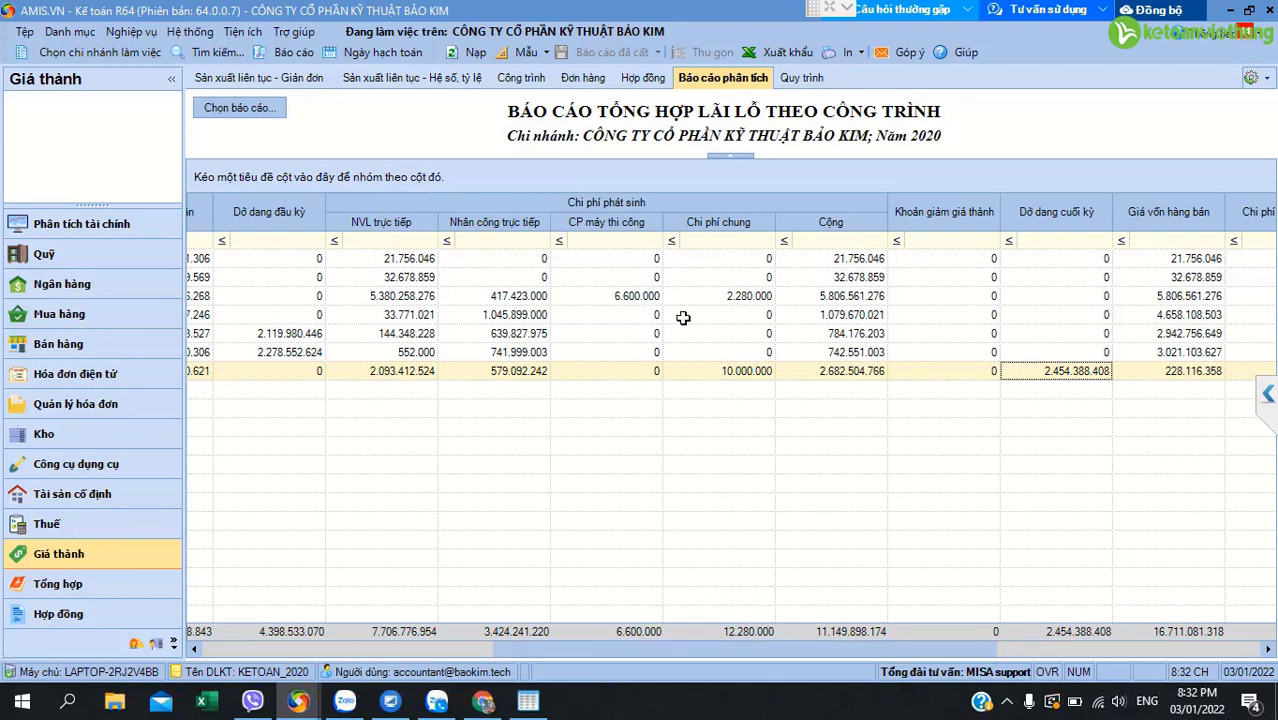
- Check the Sản xuất liên tục - Giản đơn costing list for Năm nay, 01/01/2020 to 31/12/2020, and return to the project profit and loss report
click(265, 77)
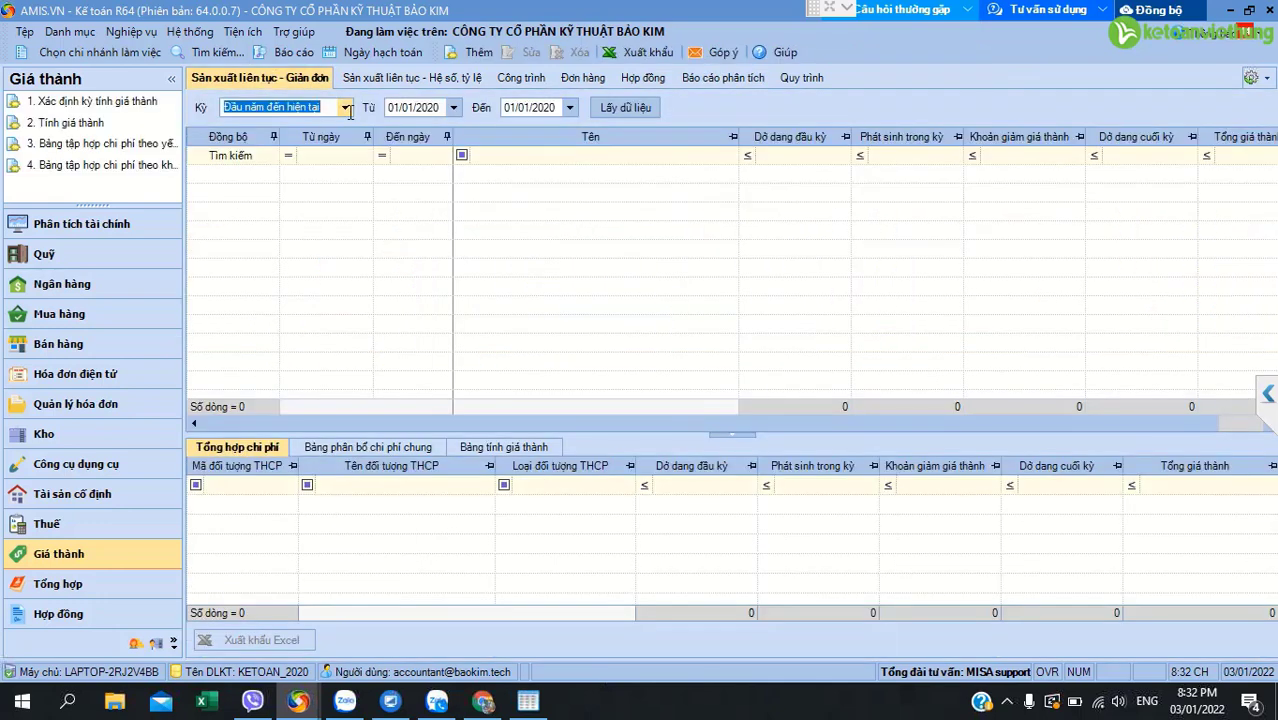
click(345, 107)
scroll(273, 163, up, 5)
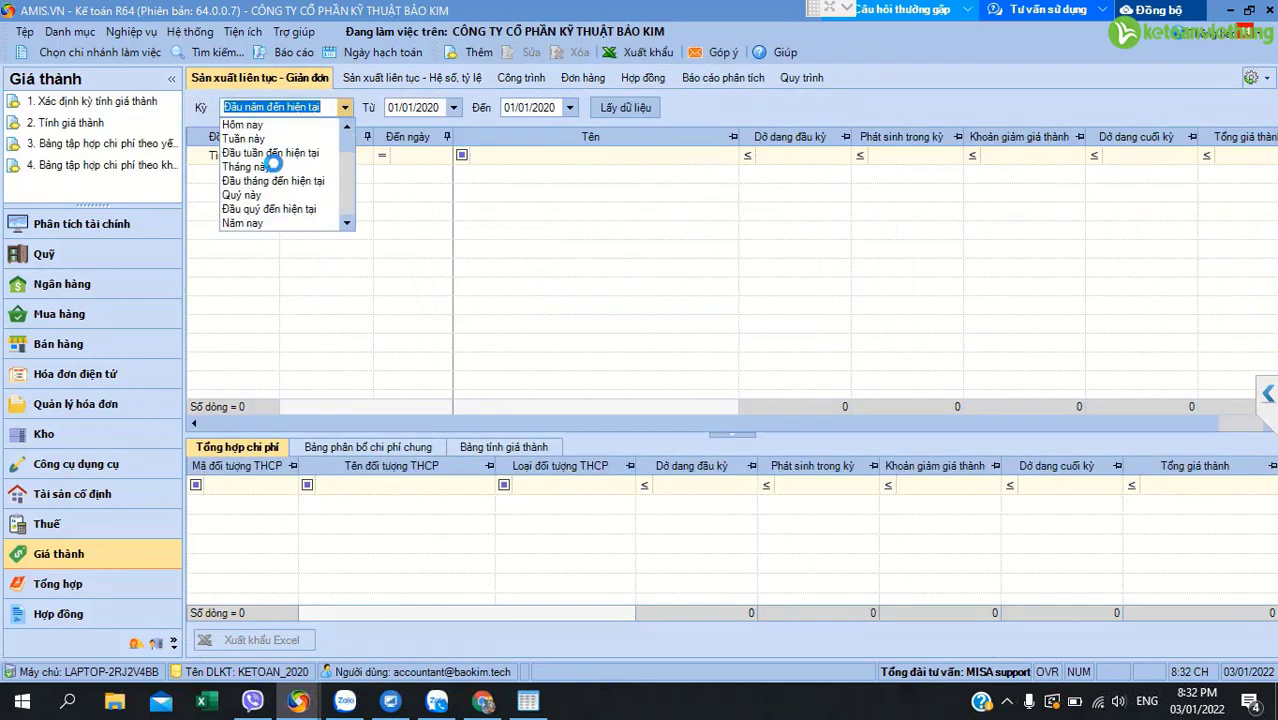
click(270, 223)
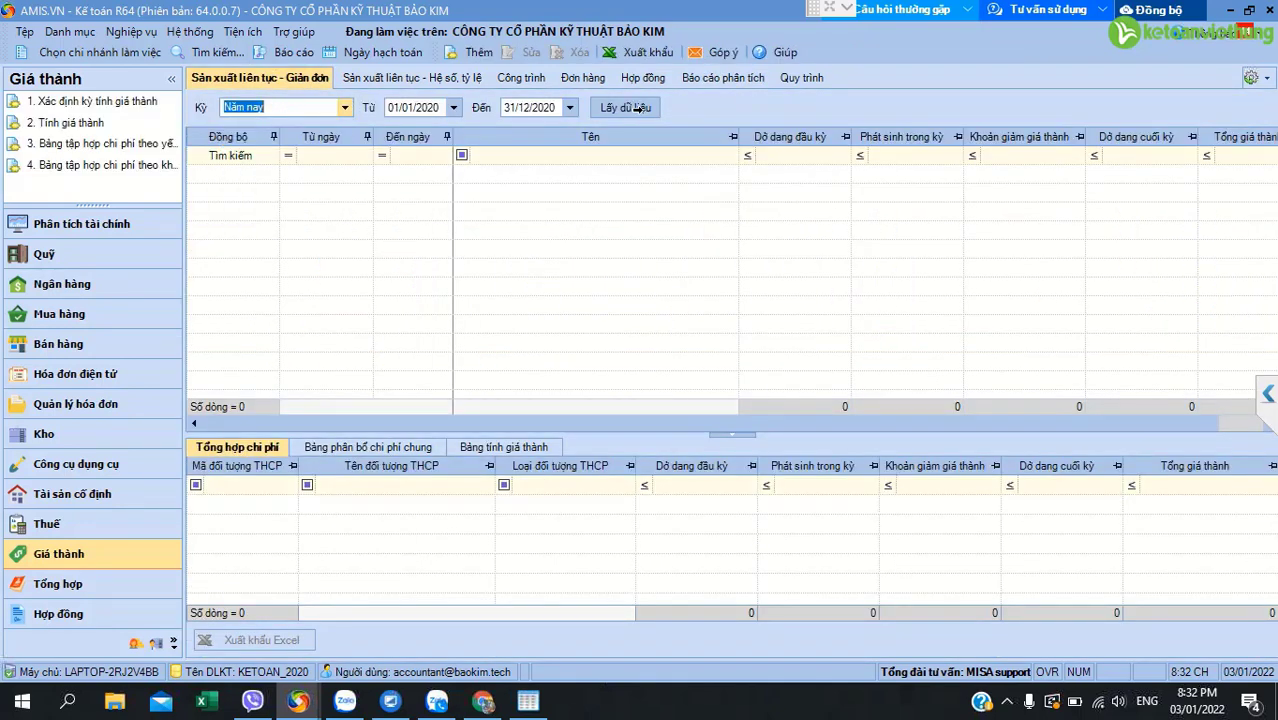
click(640, 109)
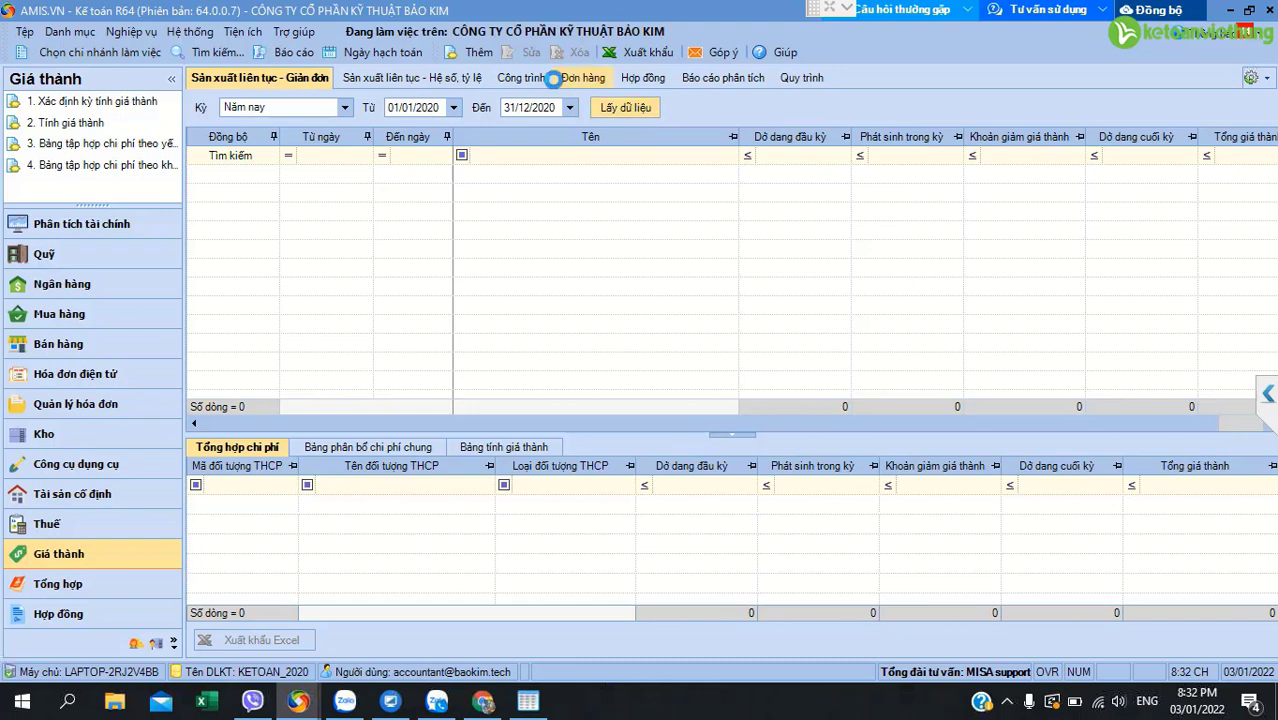
click(522, 79)
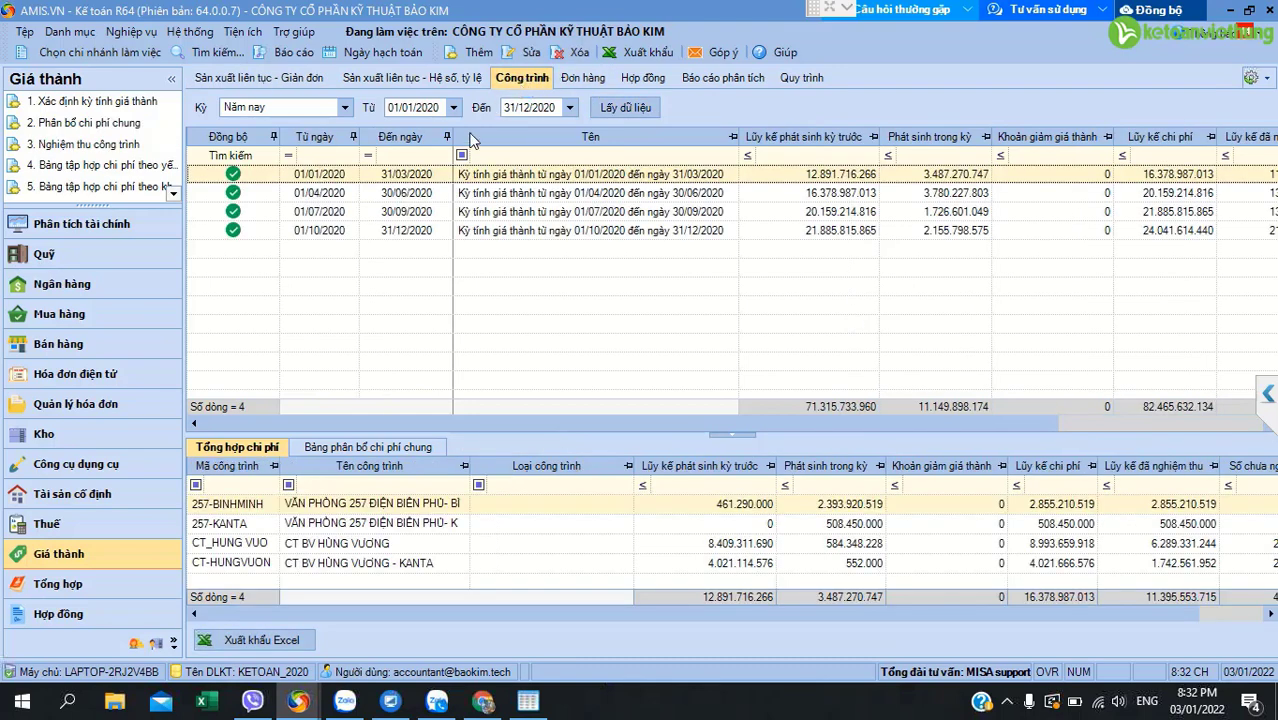
click(720, 80)
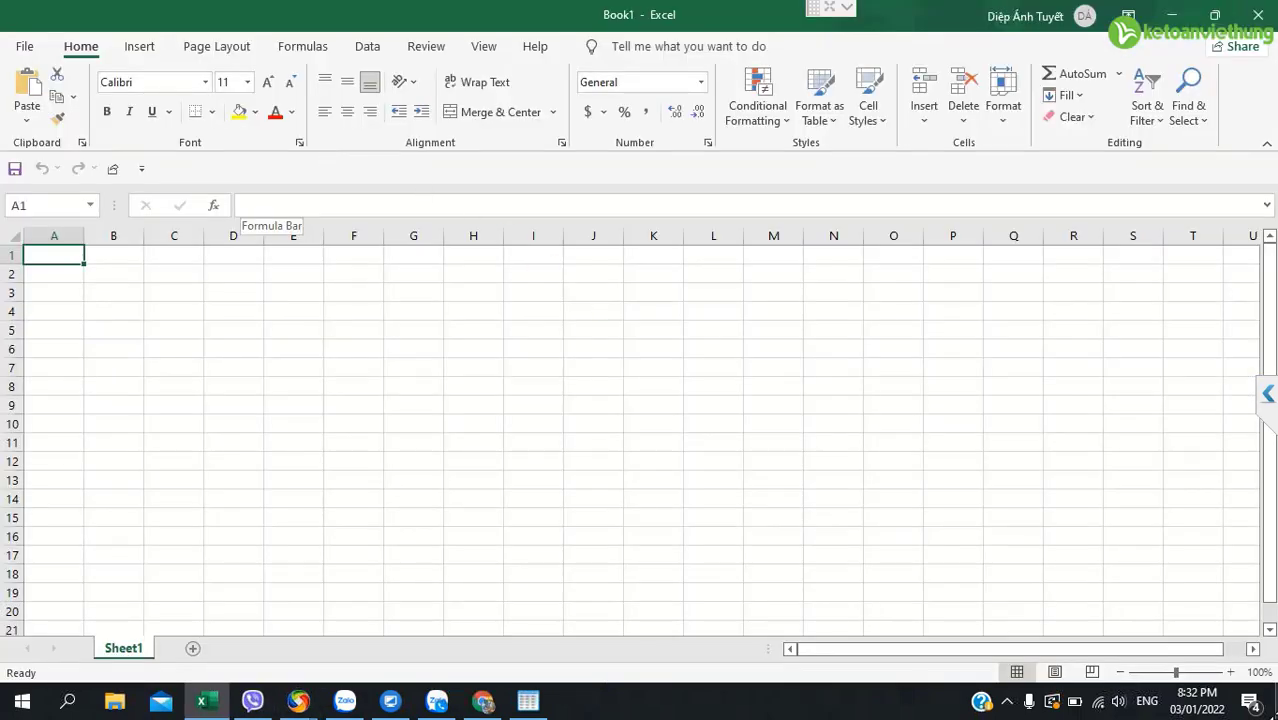
- In a blank Excel workbook, enter TK 154 in A1, chi tiết in B1 and tổng hợp in C1
text(TK 154)
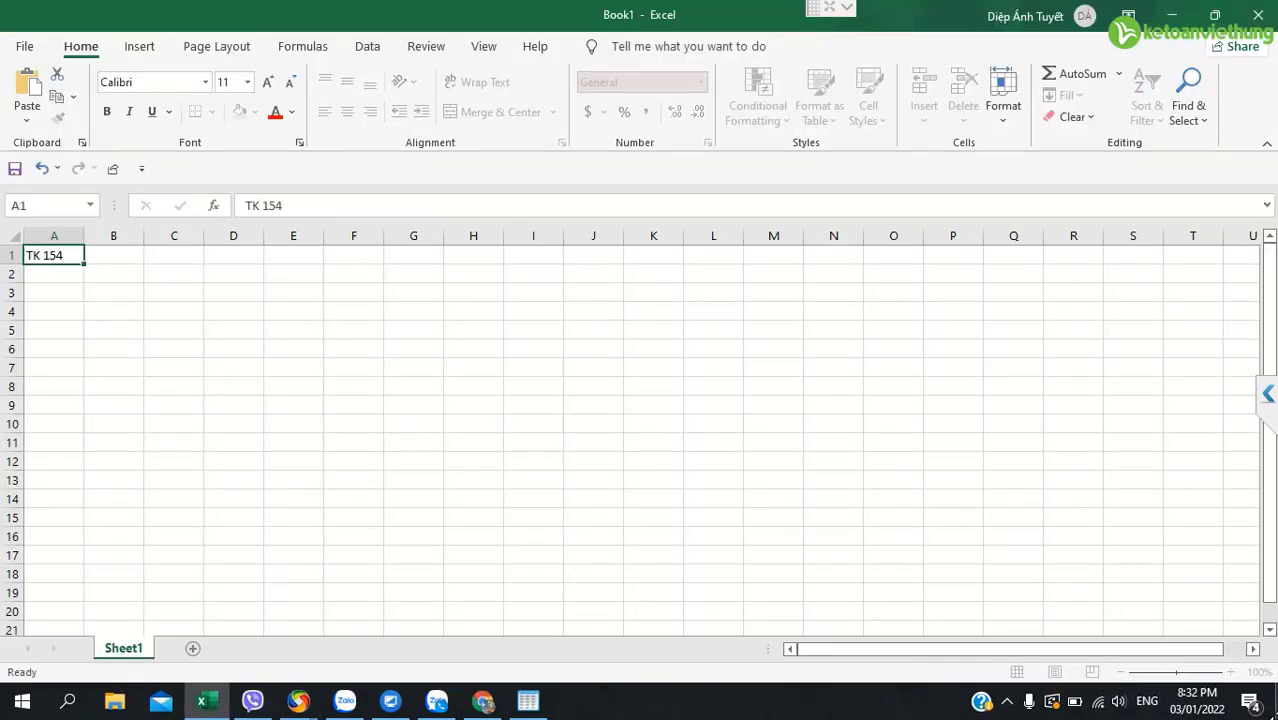
key(Tab)
text(c)
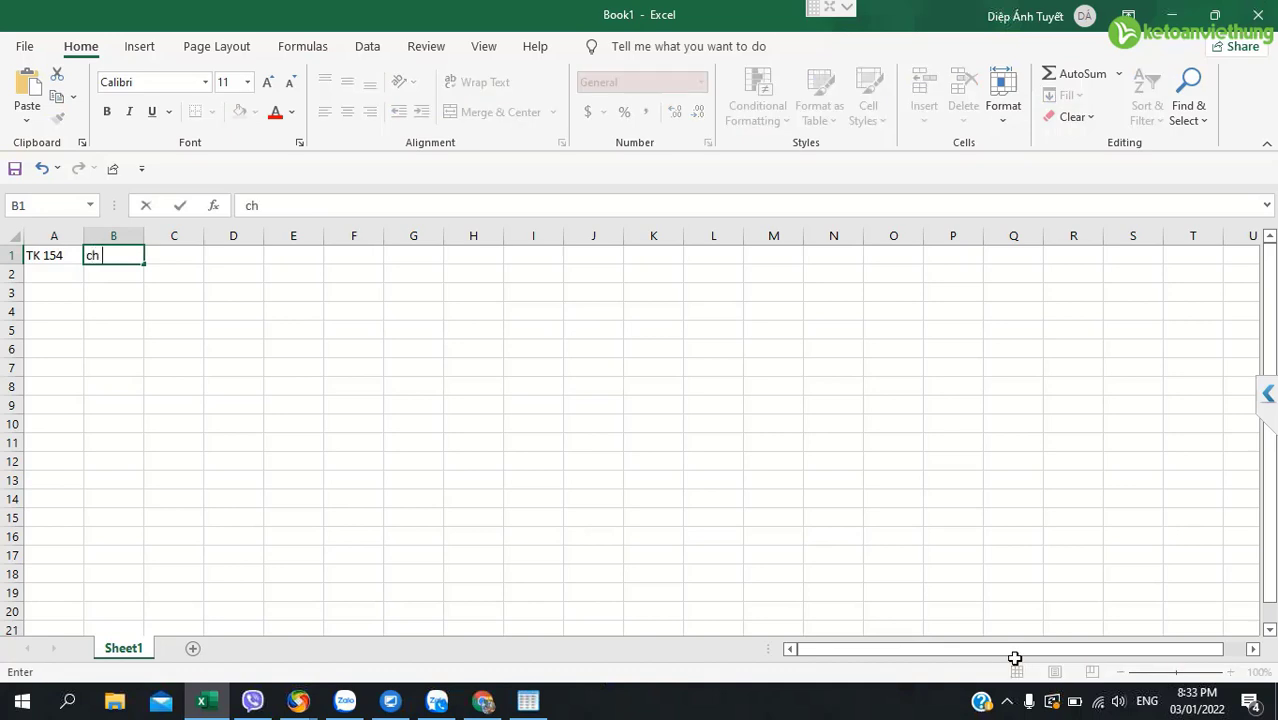
text(hi tiết)
key(Tab)
text(tổng hop)
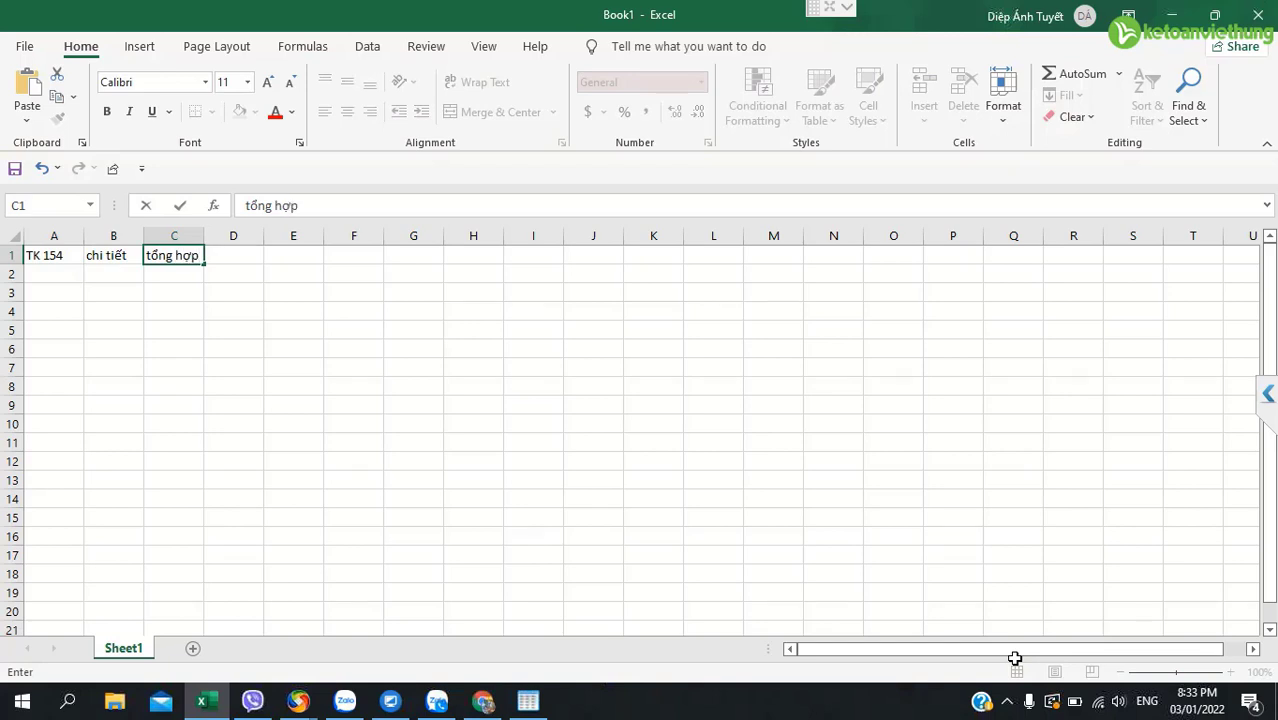
- Move the TK 154 label from A1 to A2 and widen column B
click(45, 255)
key(ctrl+c)
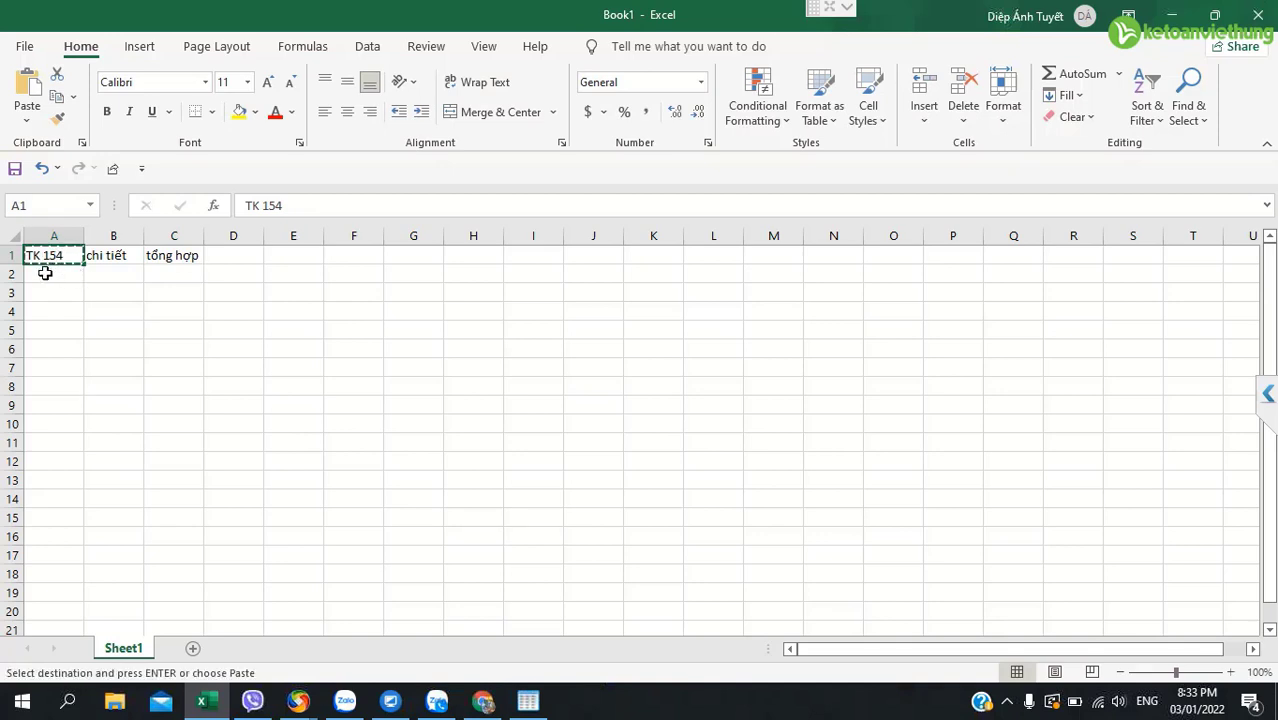
click(45, 272)
key(ctrl+v)
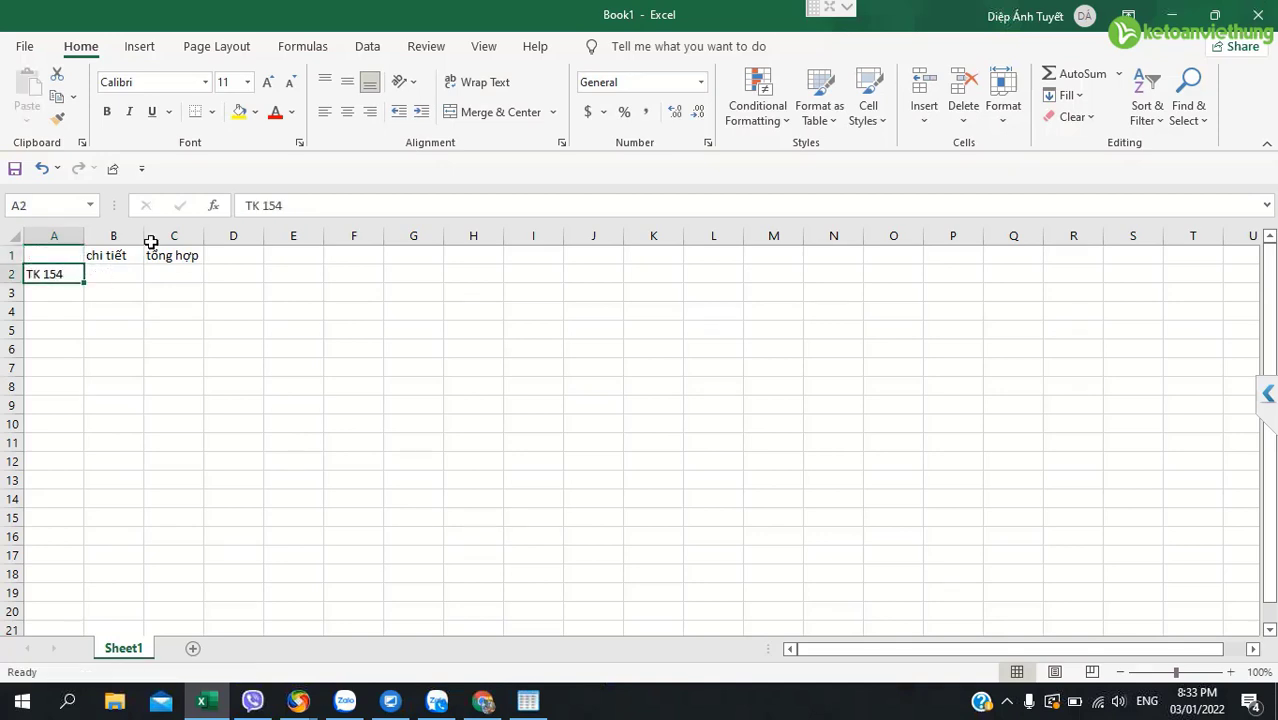
drag(143, 235, 216, 271)
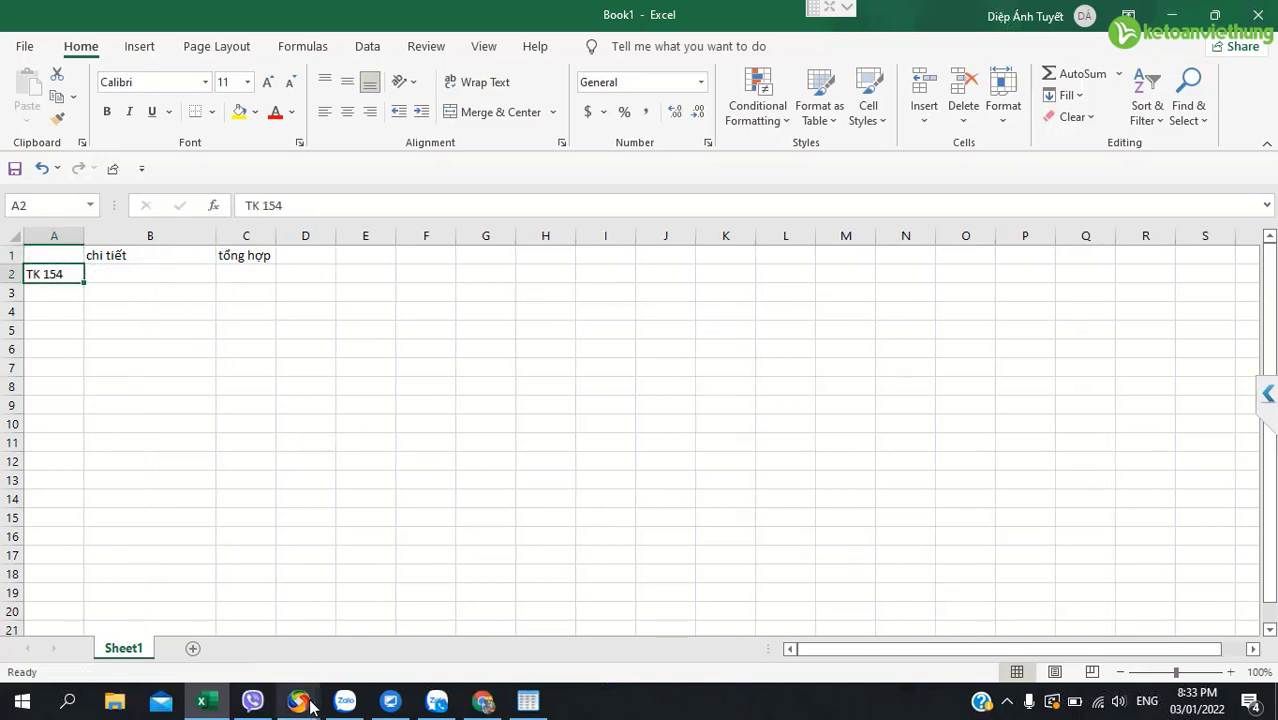
mouse_move(305, 704)
click(100, 640)
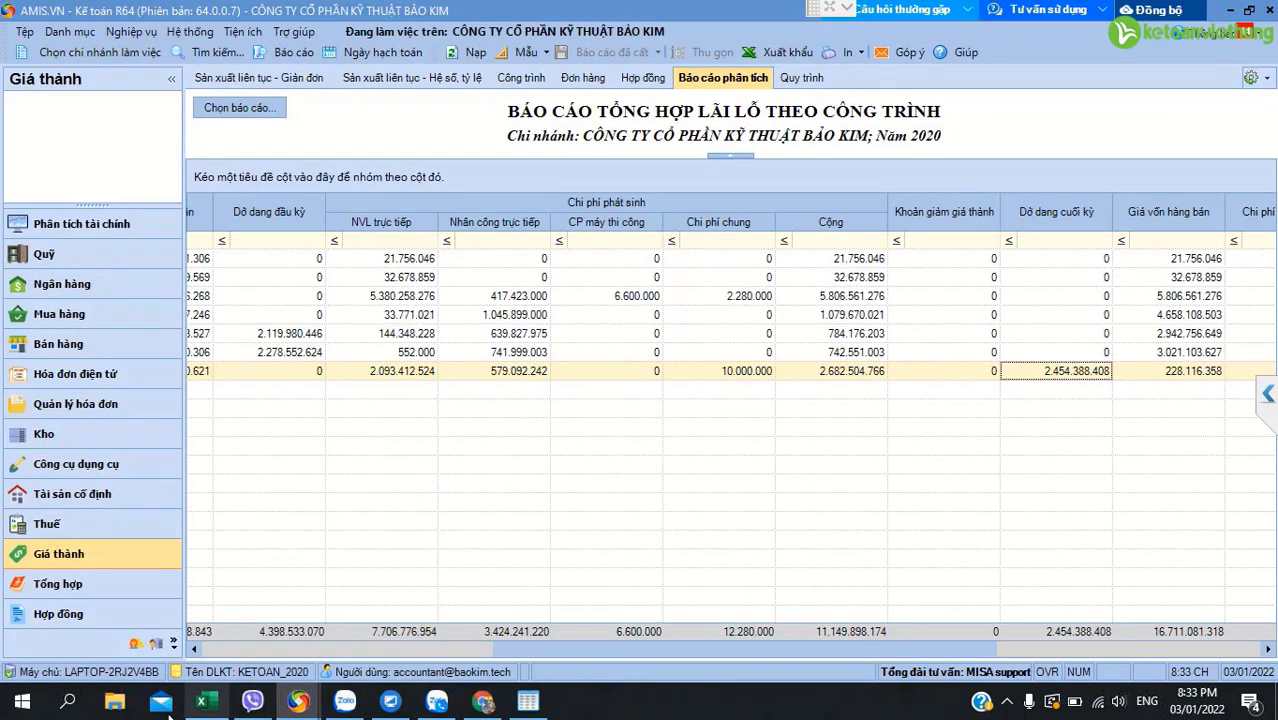
mouse_move(203, 707)
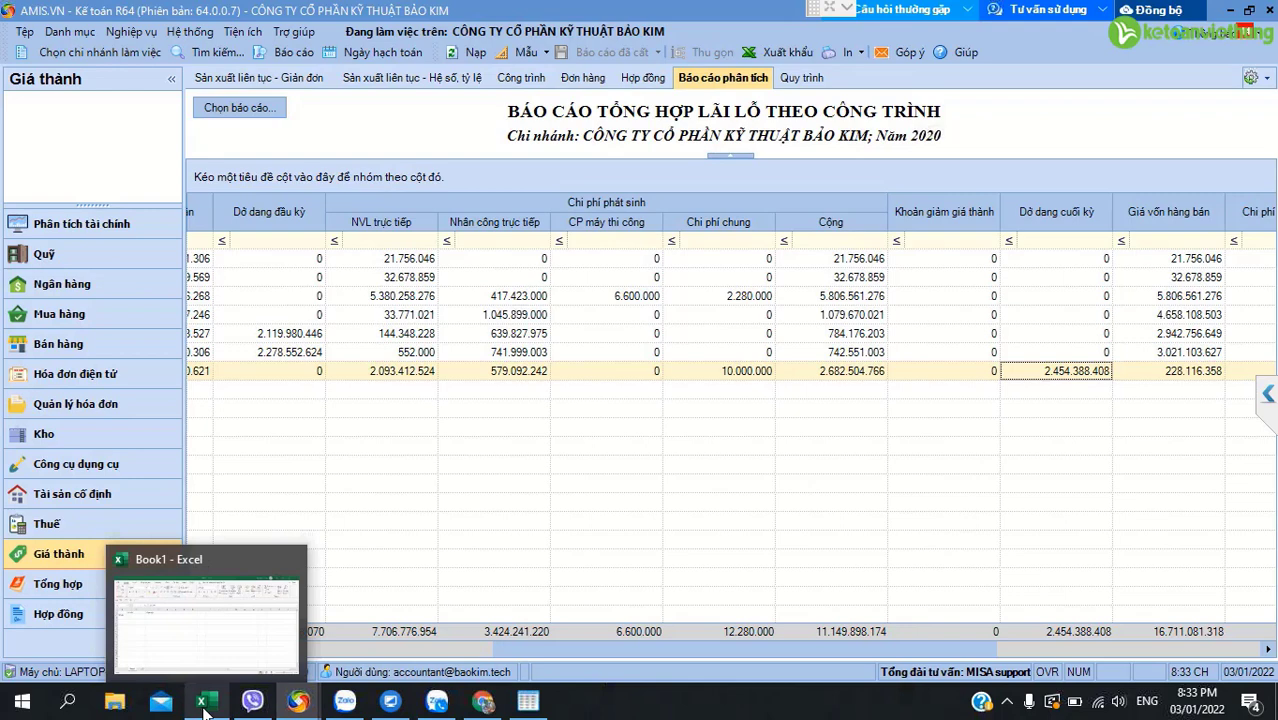
click(203, 707)
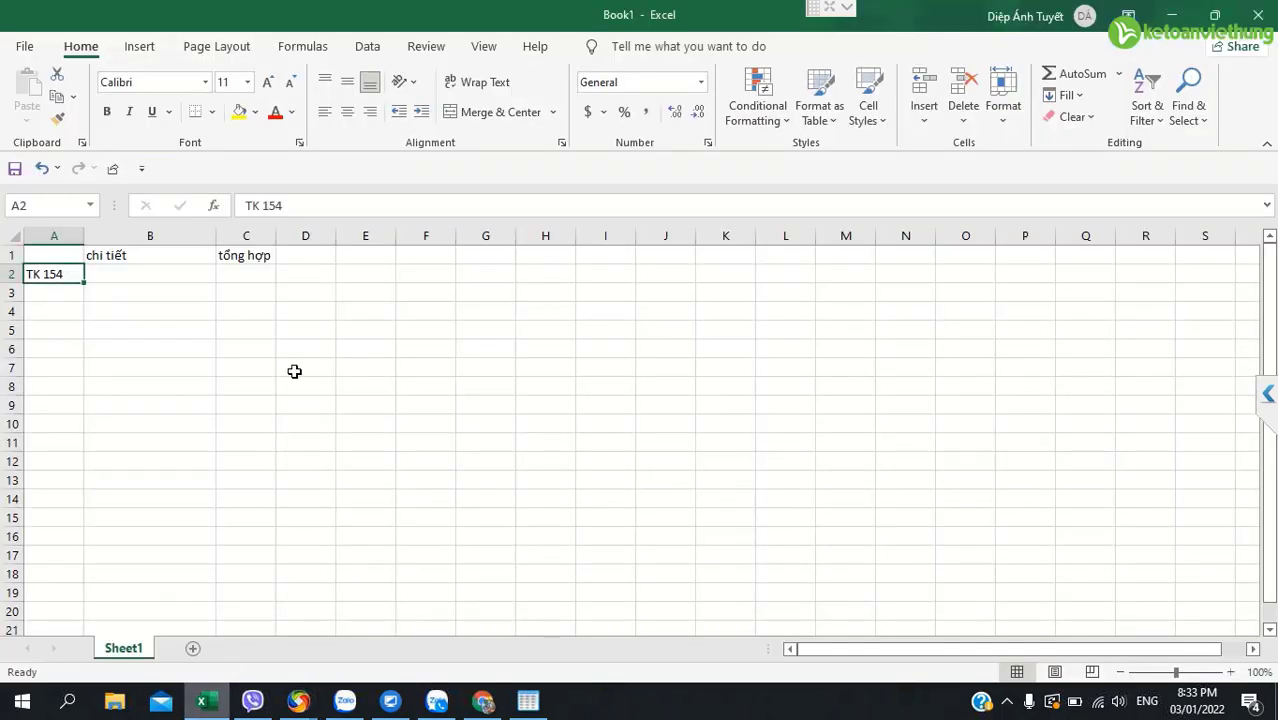
click(163, 277)
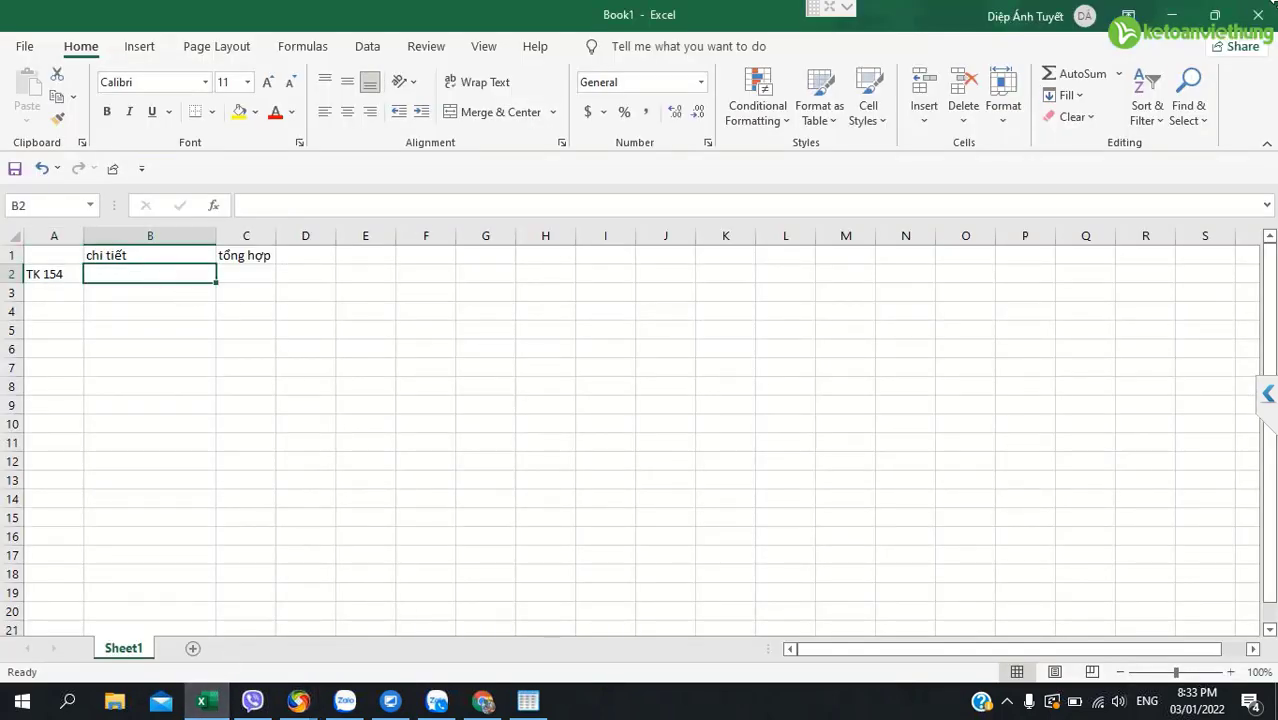
text(2454388)
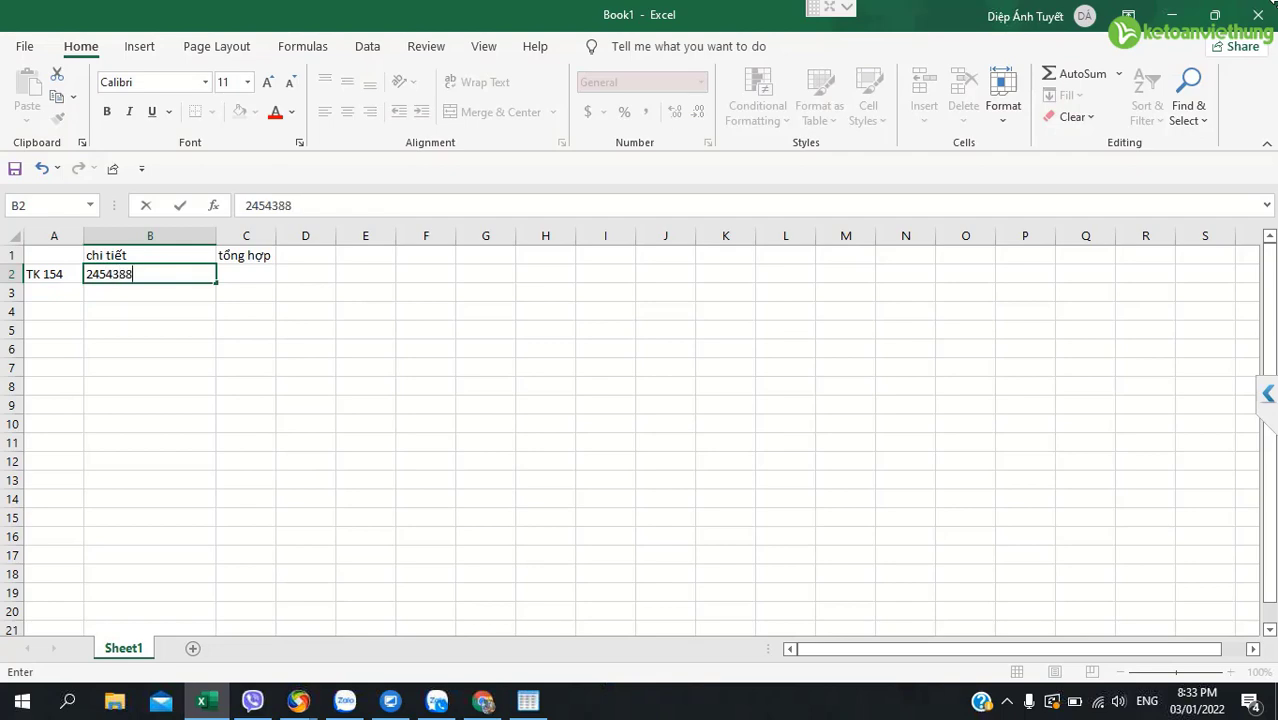
click(205, 703)
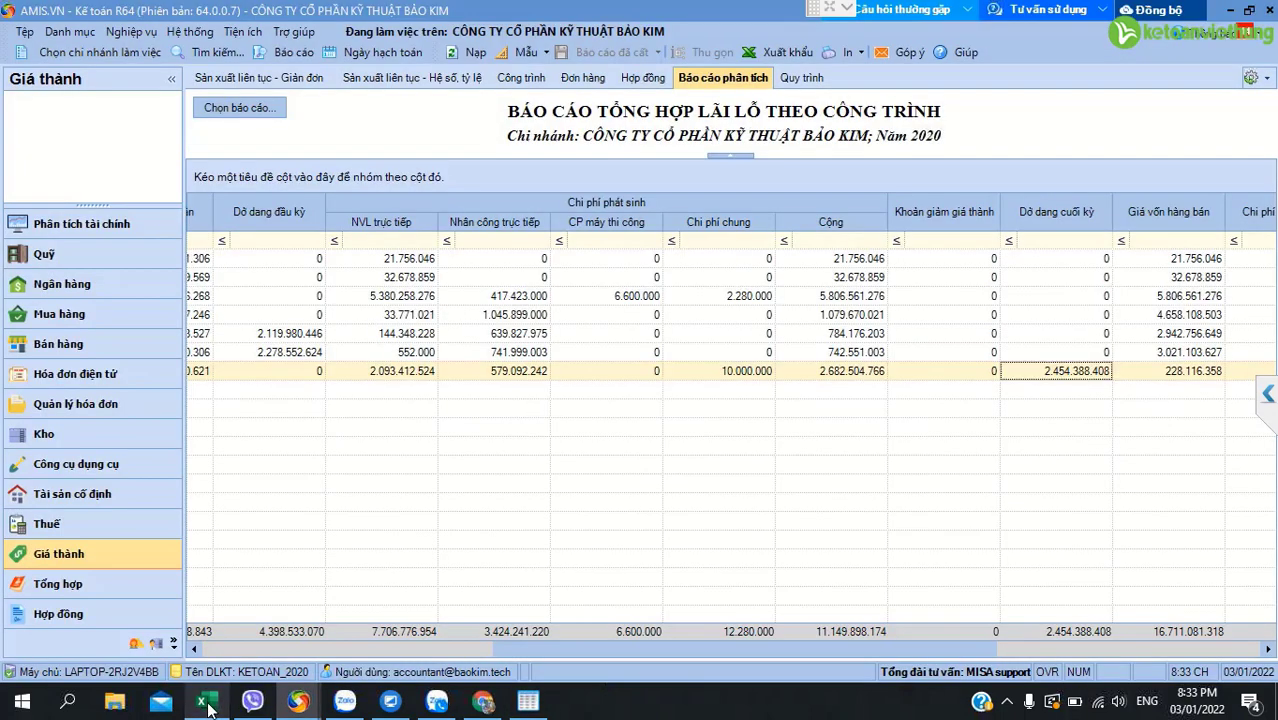
click(205, 703)
text(408)
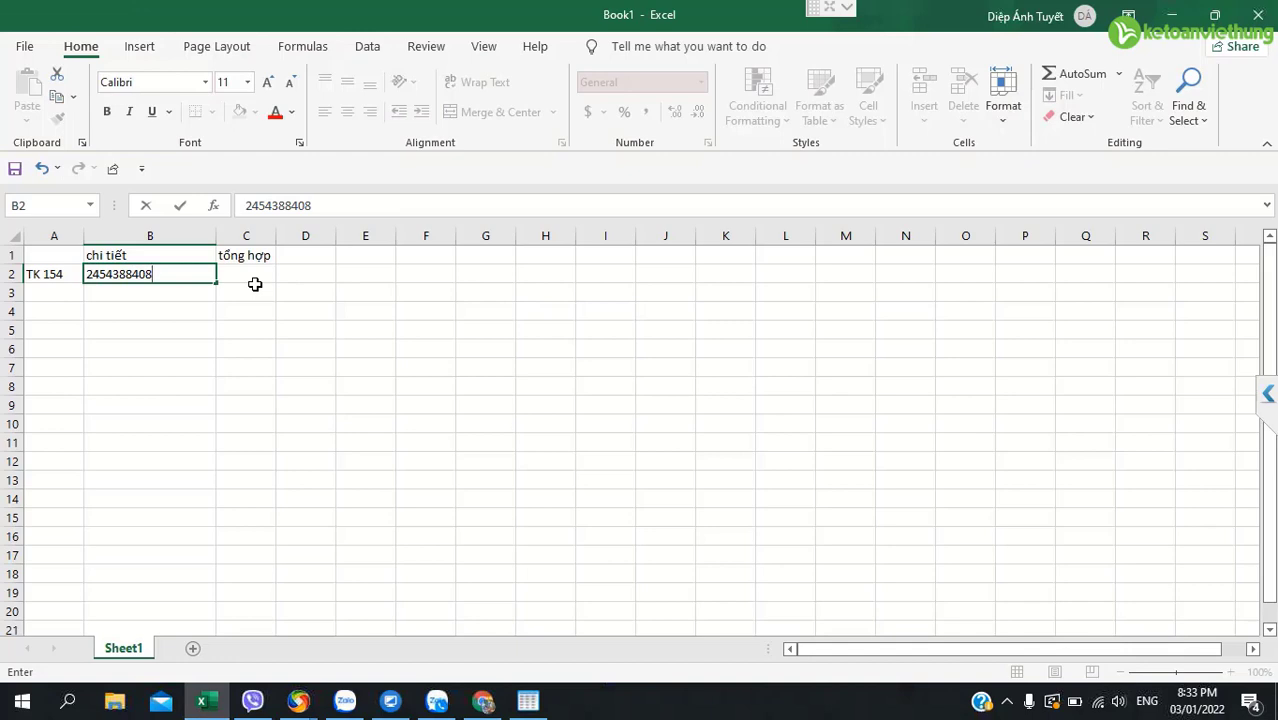
key(Return)
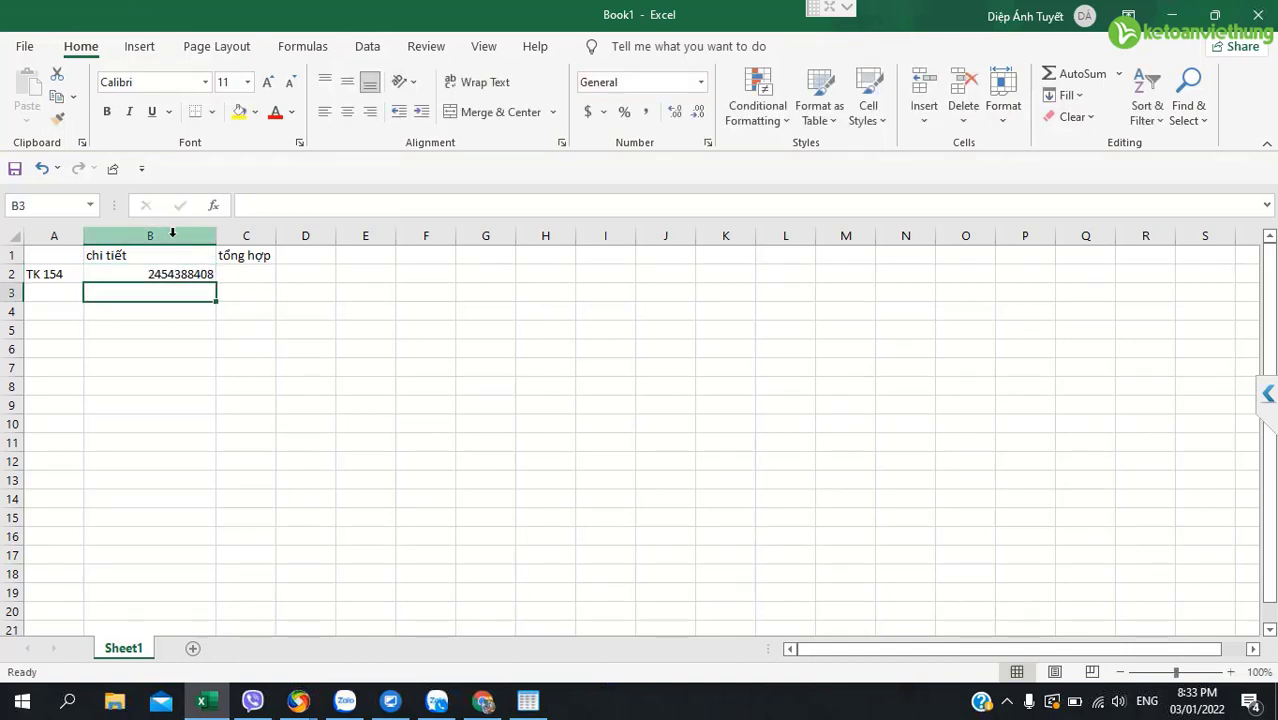
- Format columns B to K with thousands separators and no decimals, and resize them all to one uniform width
drag(174, 234, 726, 234)
click(646, 112)
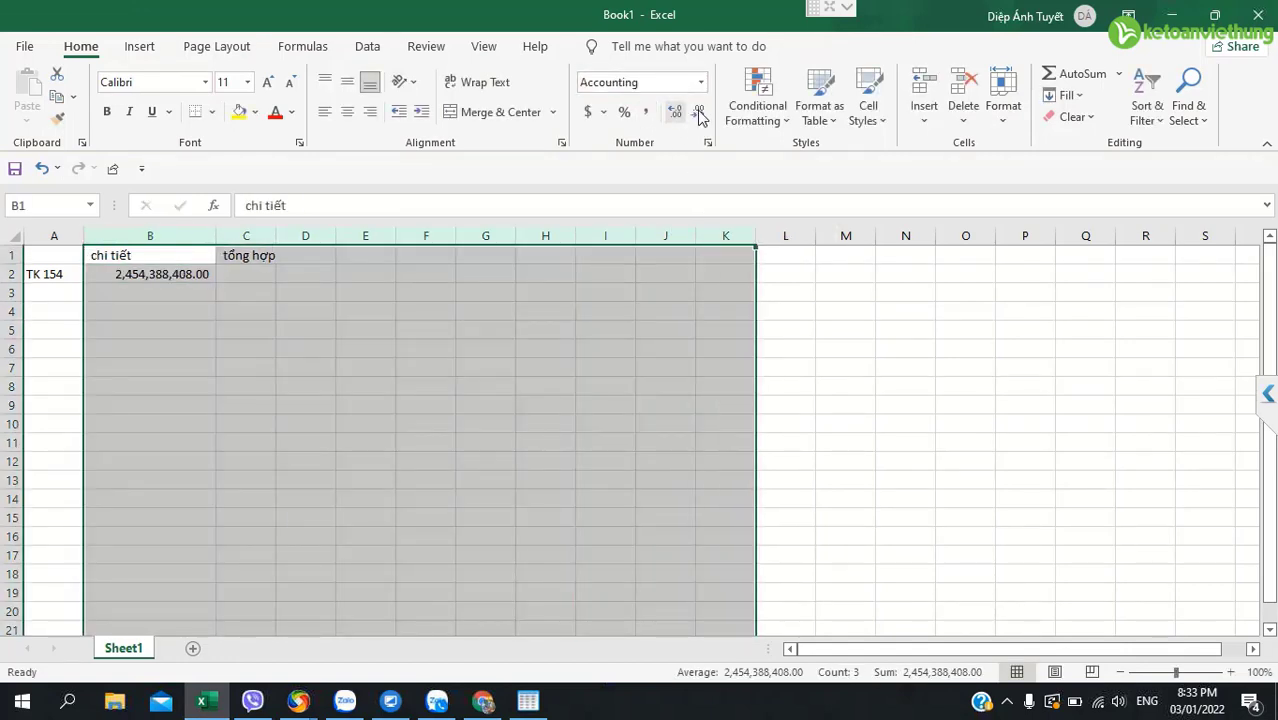
click(697, 112)
click(697, 112)
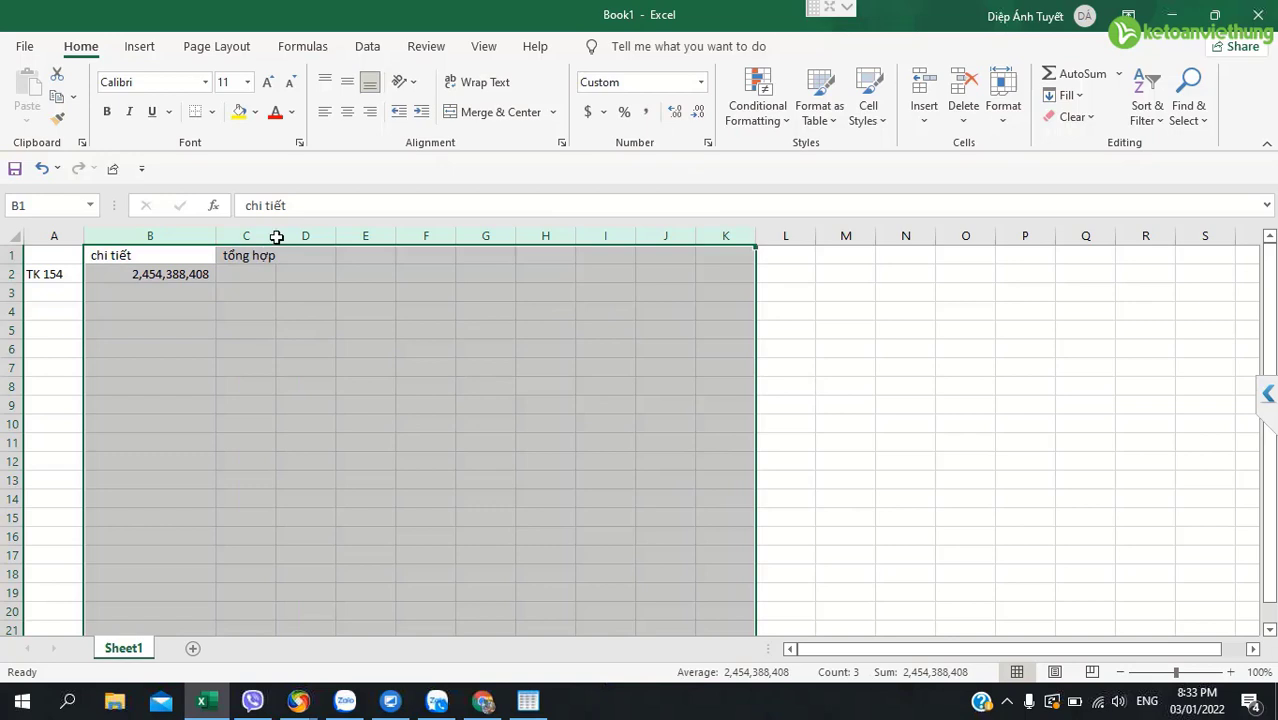
drag(276, 237, 322, 276)
click(264, 274)
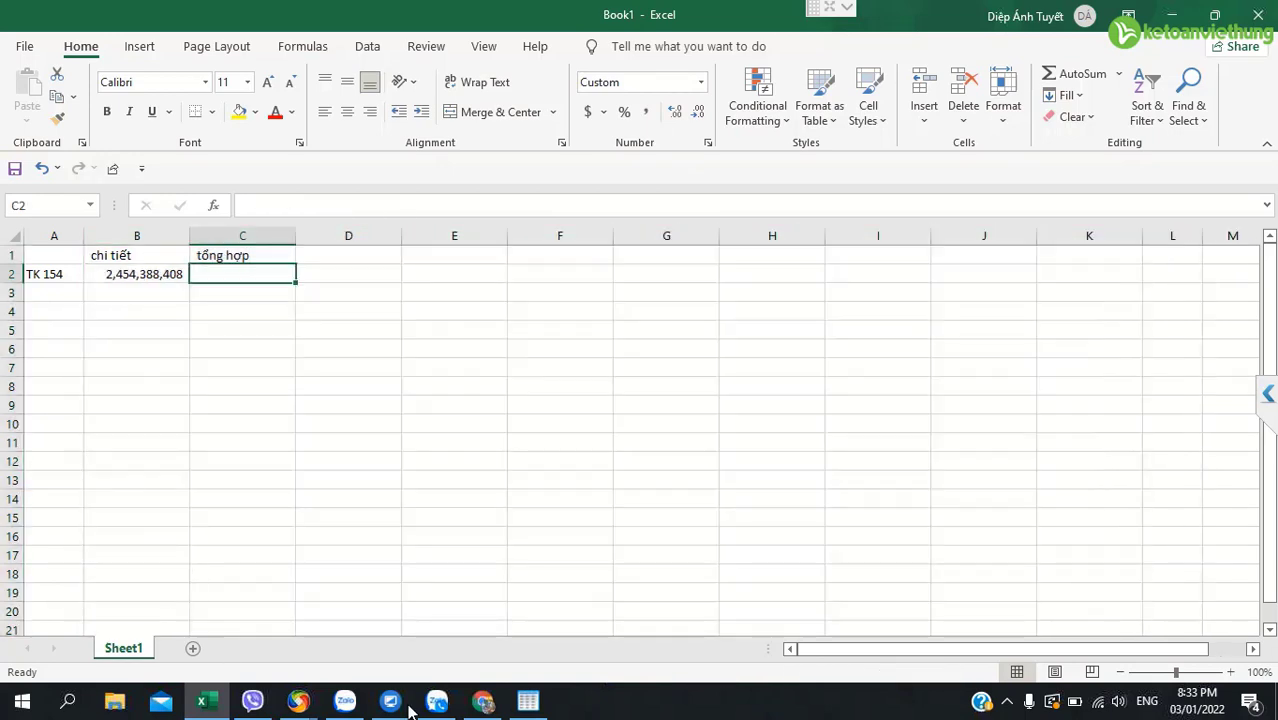
mouse_move(302, 706)
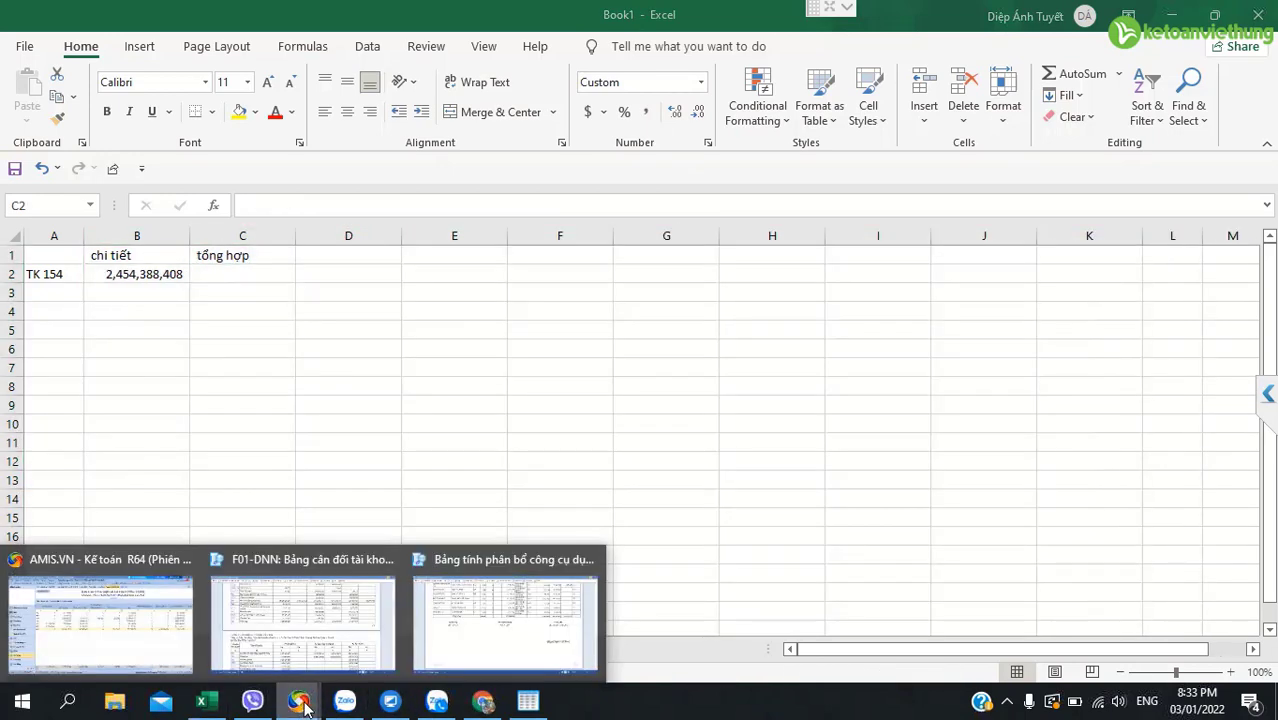
click(362, 634)
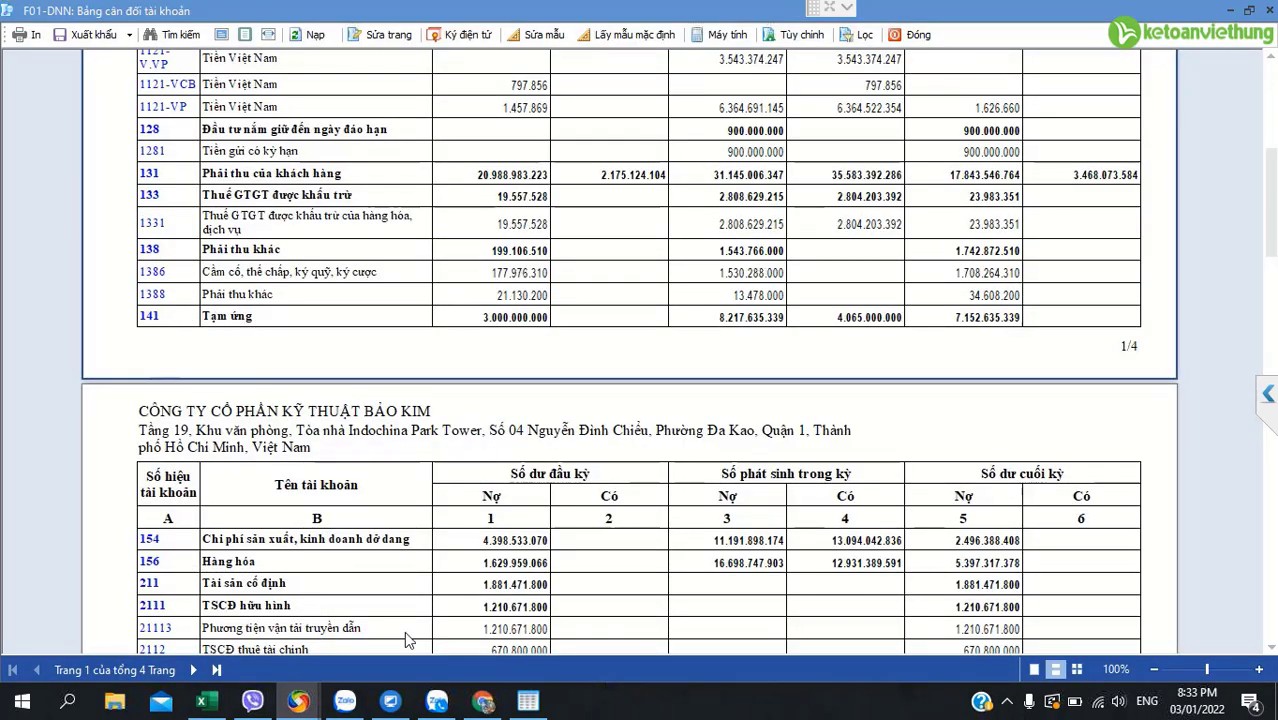
click(201, 701)
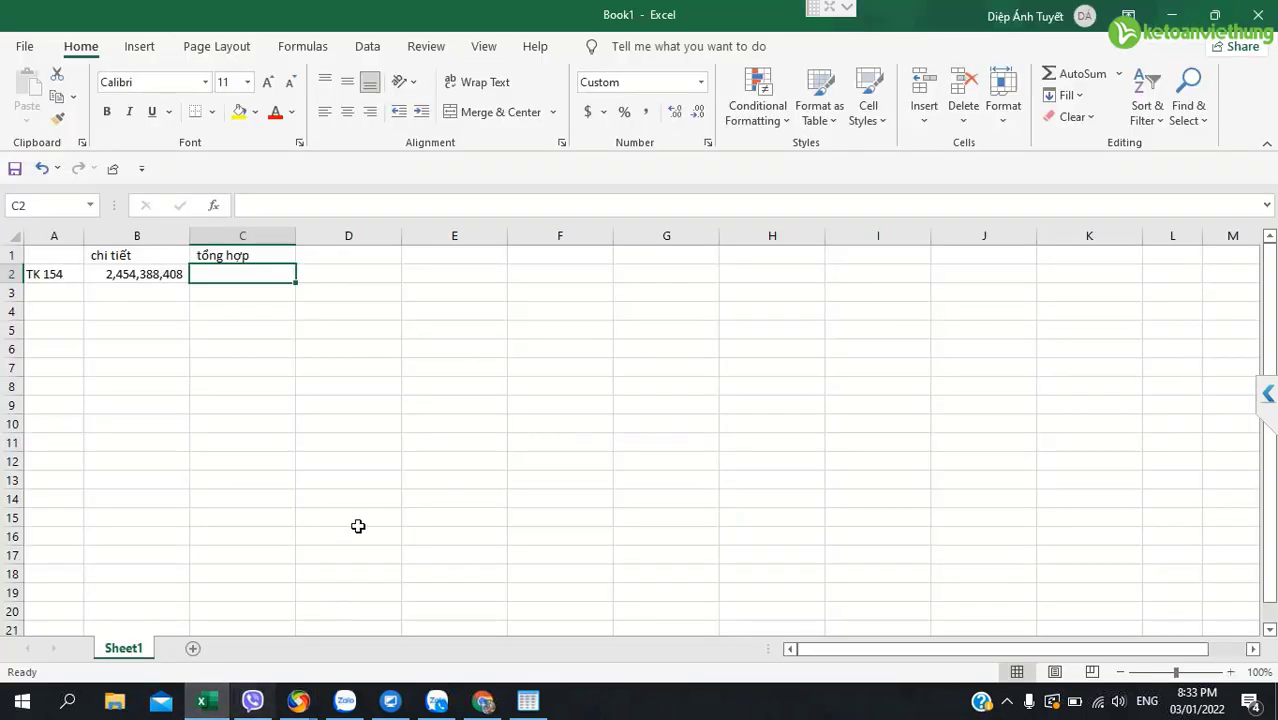
text(2,496,388,4)
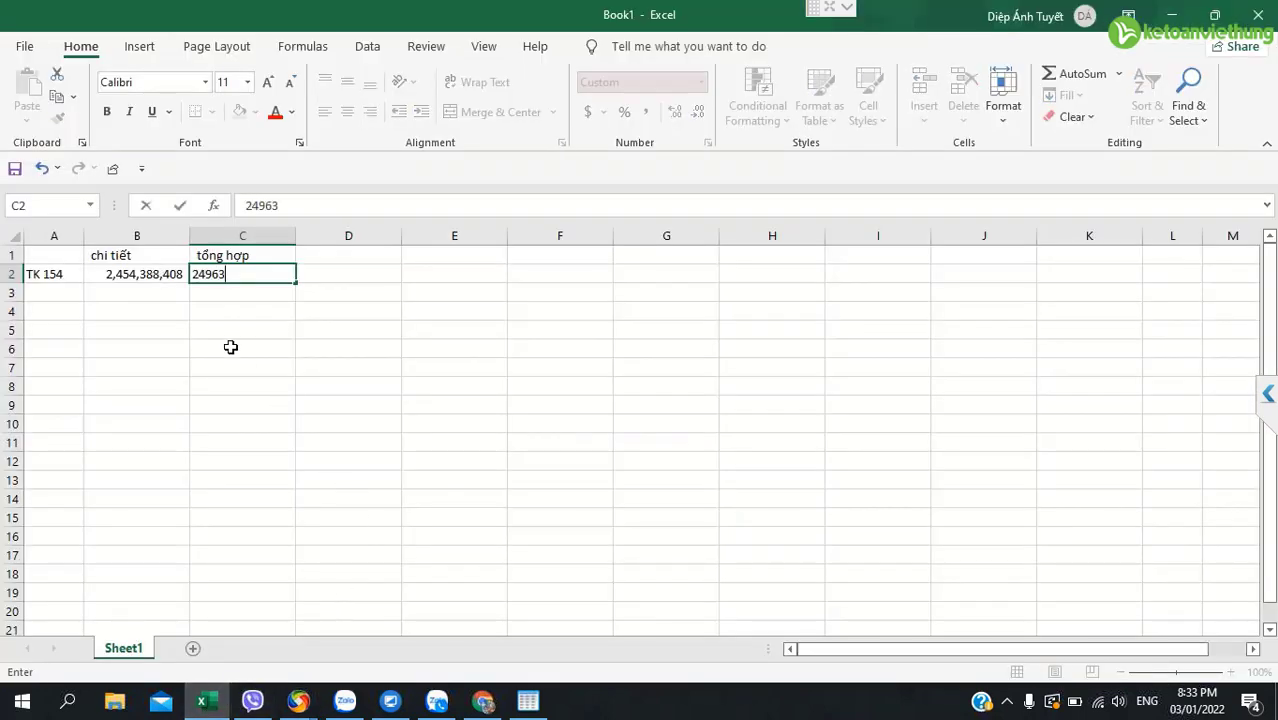
text(08)
key(Return)
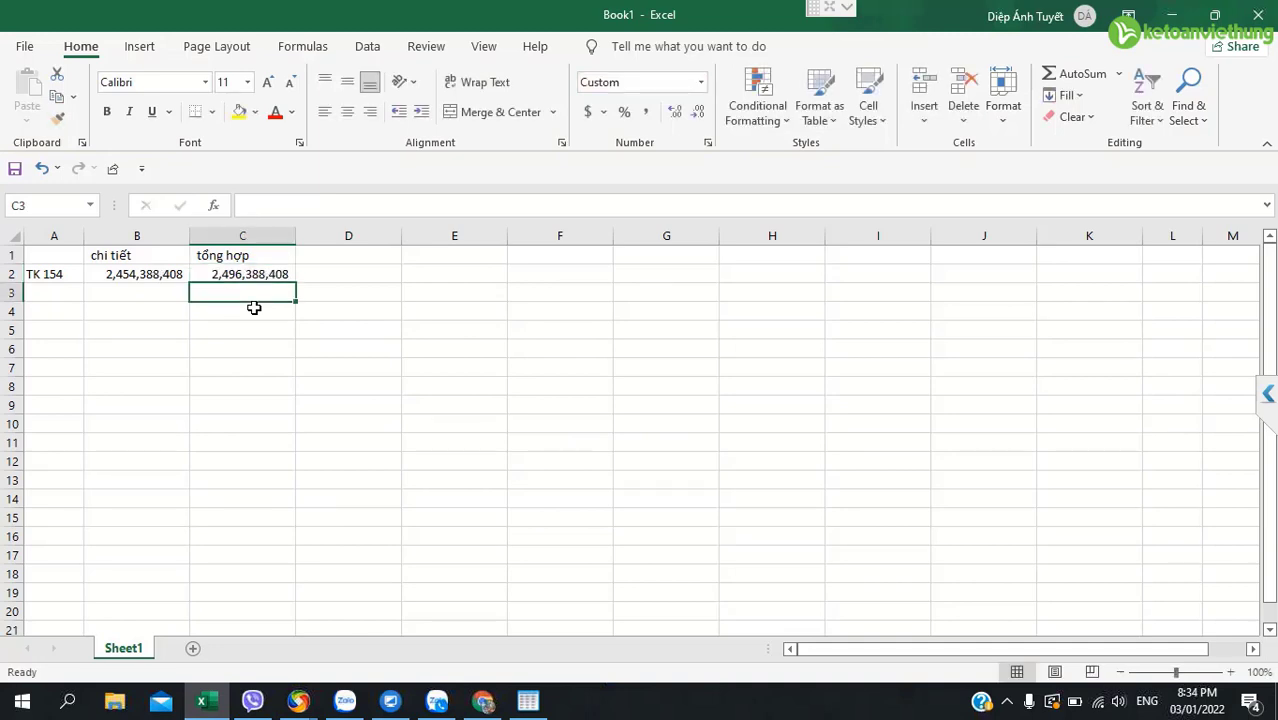
- Add the heading chênh in D1 and calculate the TK 154 difference in D2 with the formula =B2-C2
click(311, 256)
text(chê)
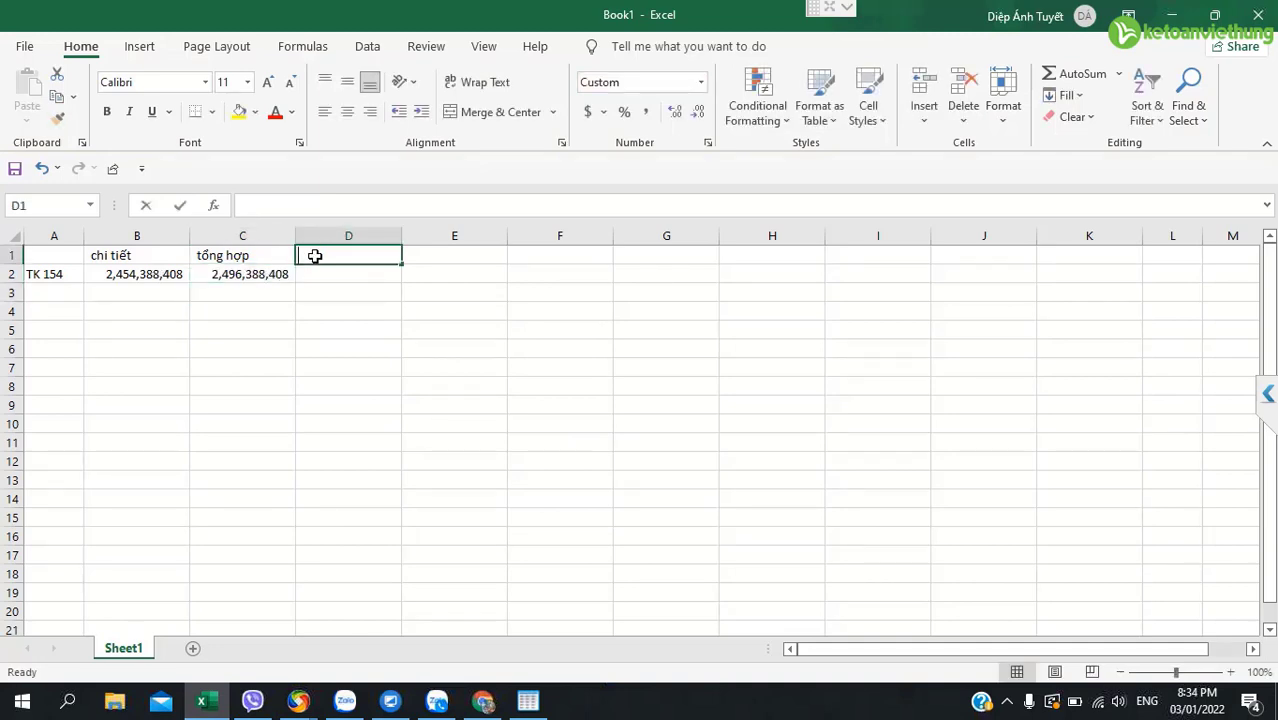
text(nh)
key(Tab)
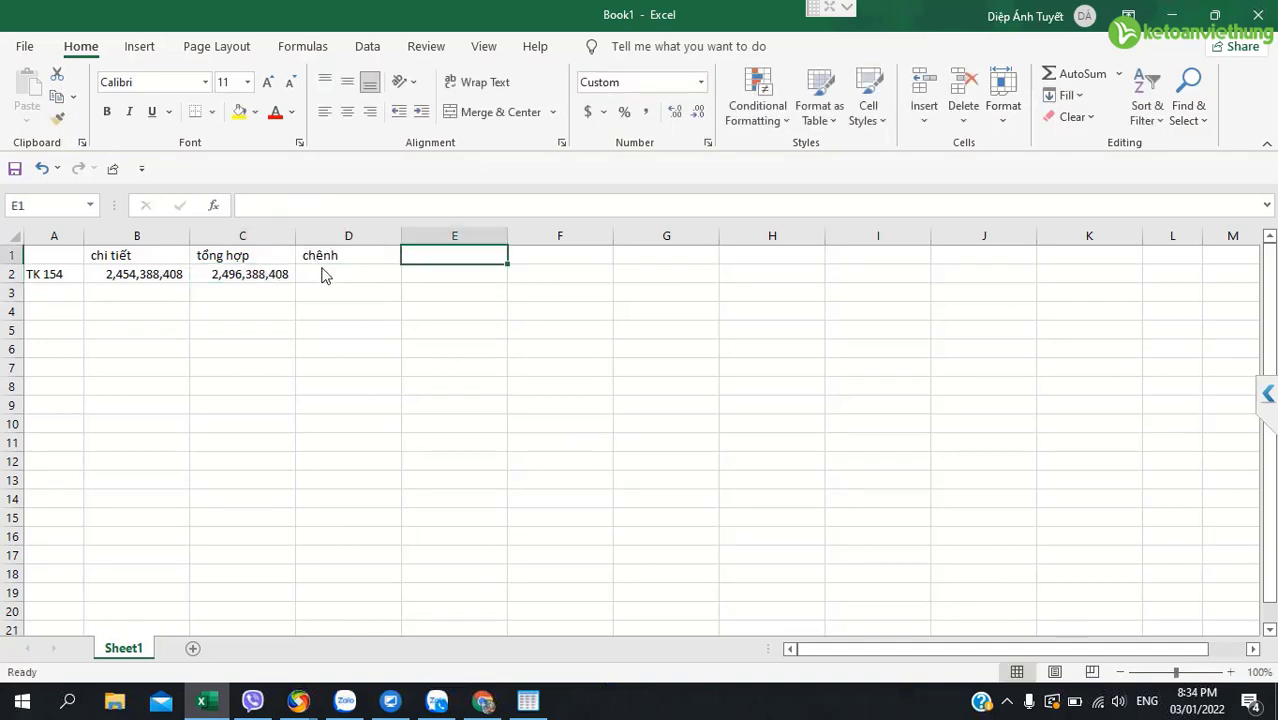
click(328, 262)
click(308, 274)
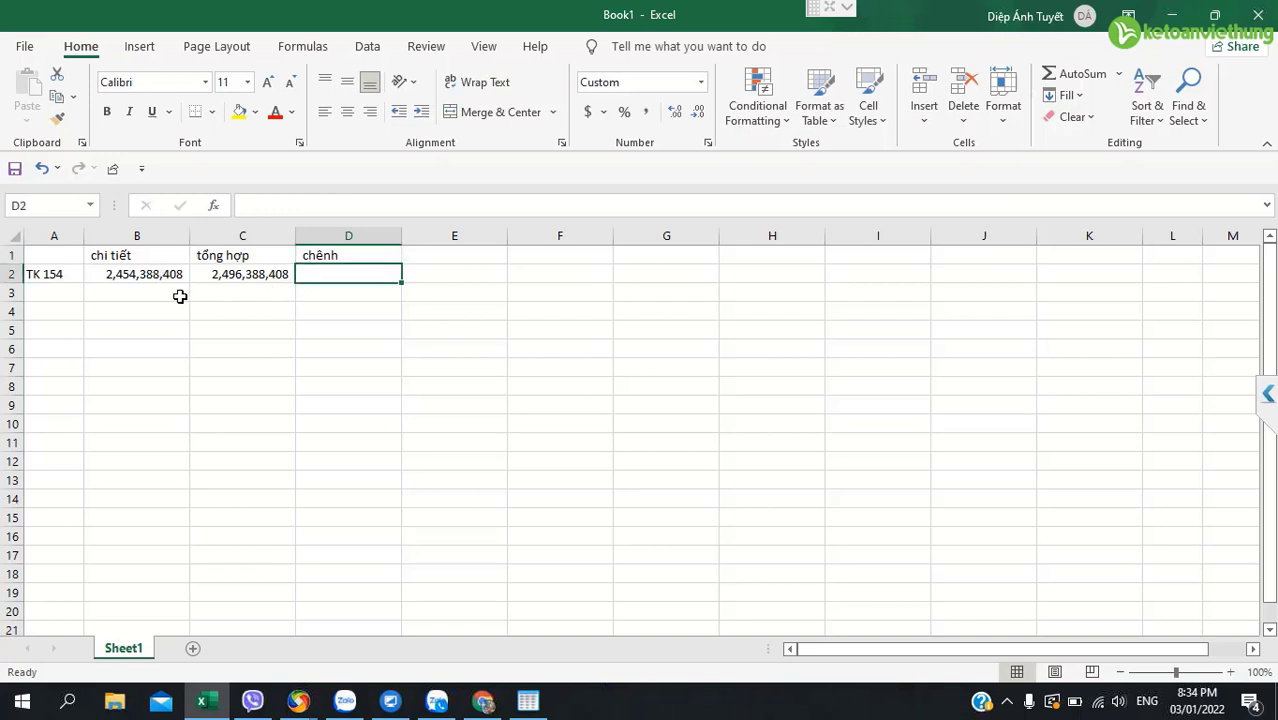
text(=)
click(143, 281)
text(-)
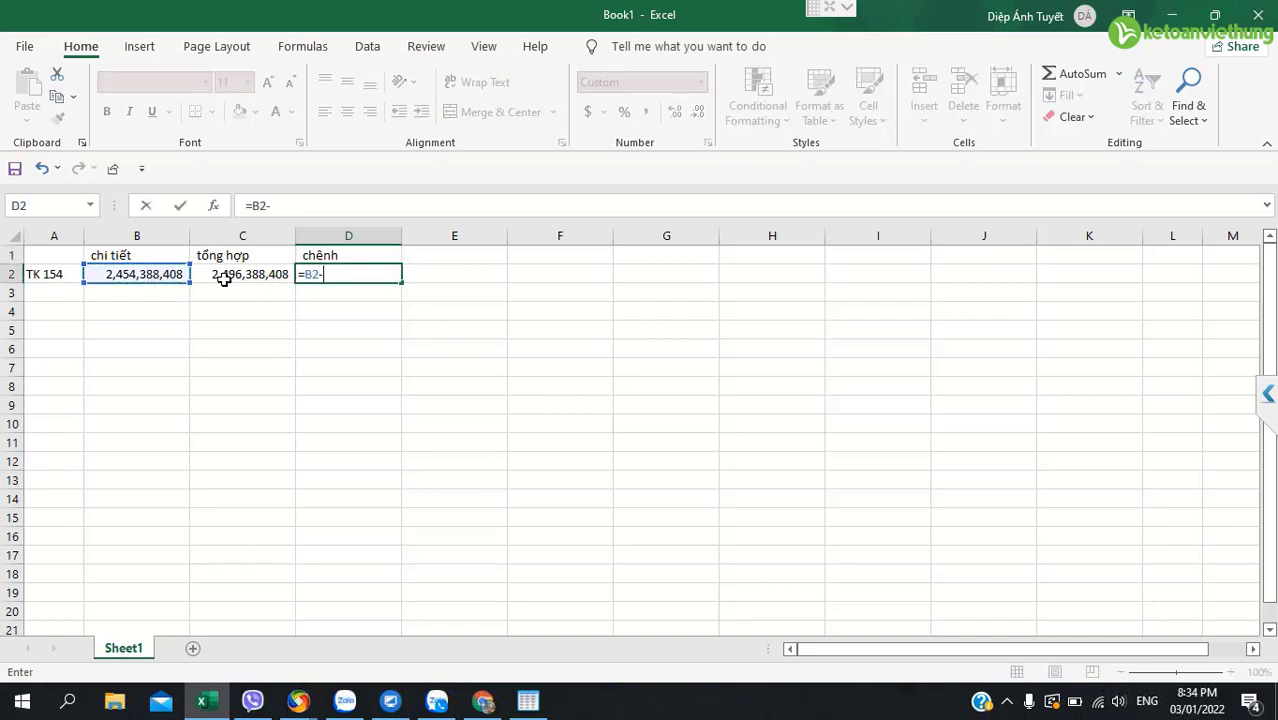
click(224, 280)
key(Return)
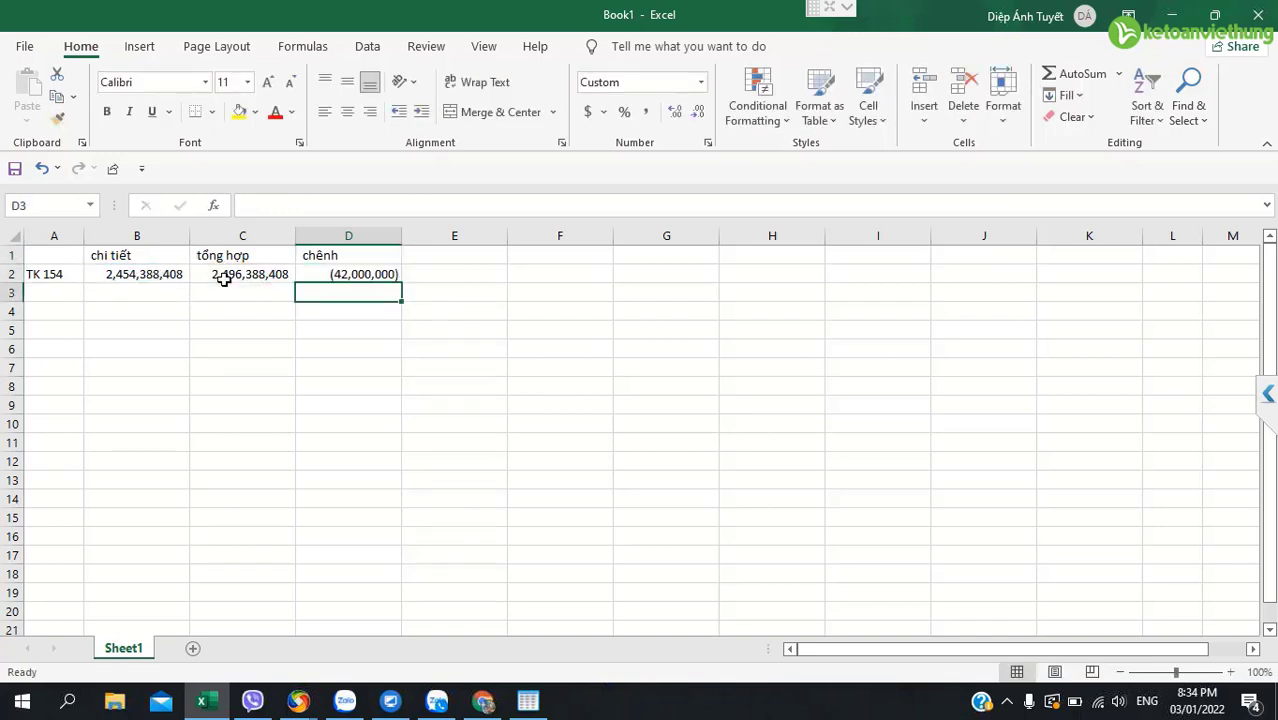
- Switch back to the F01-DNN trial balance report to review account 154 again
mouse_move(298, 701)
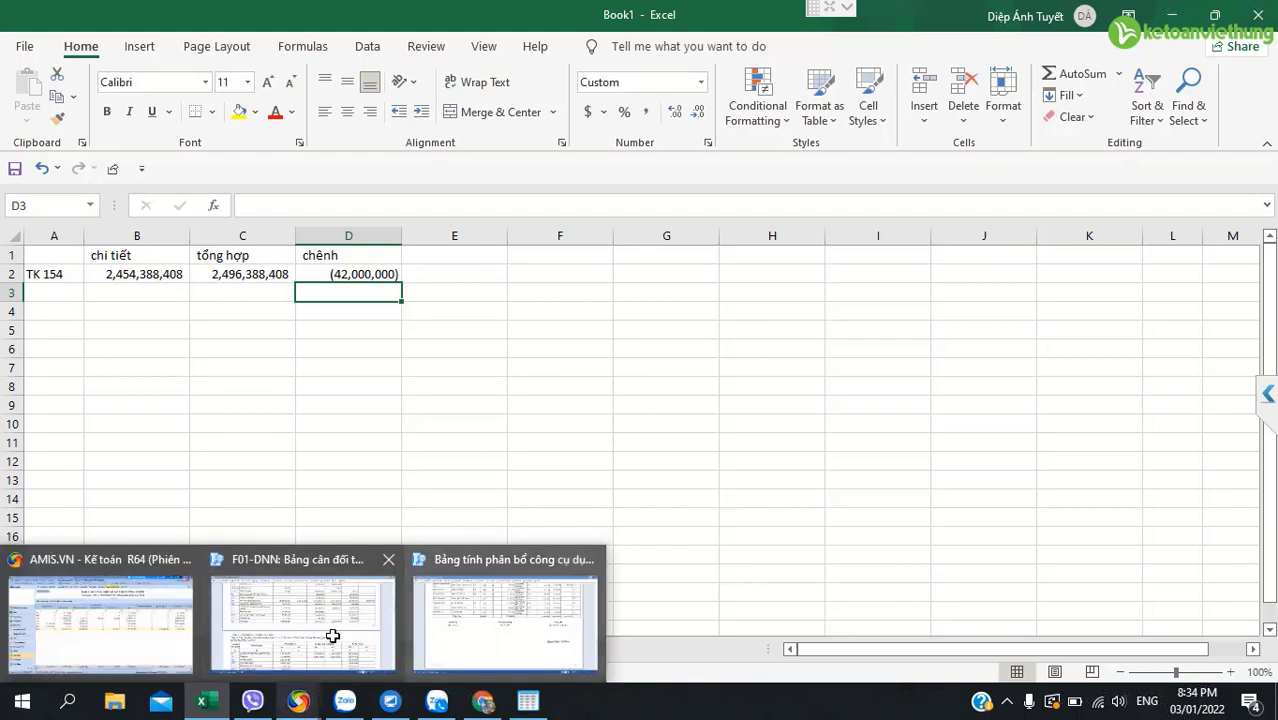
click(336, 635)
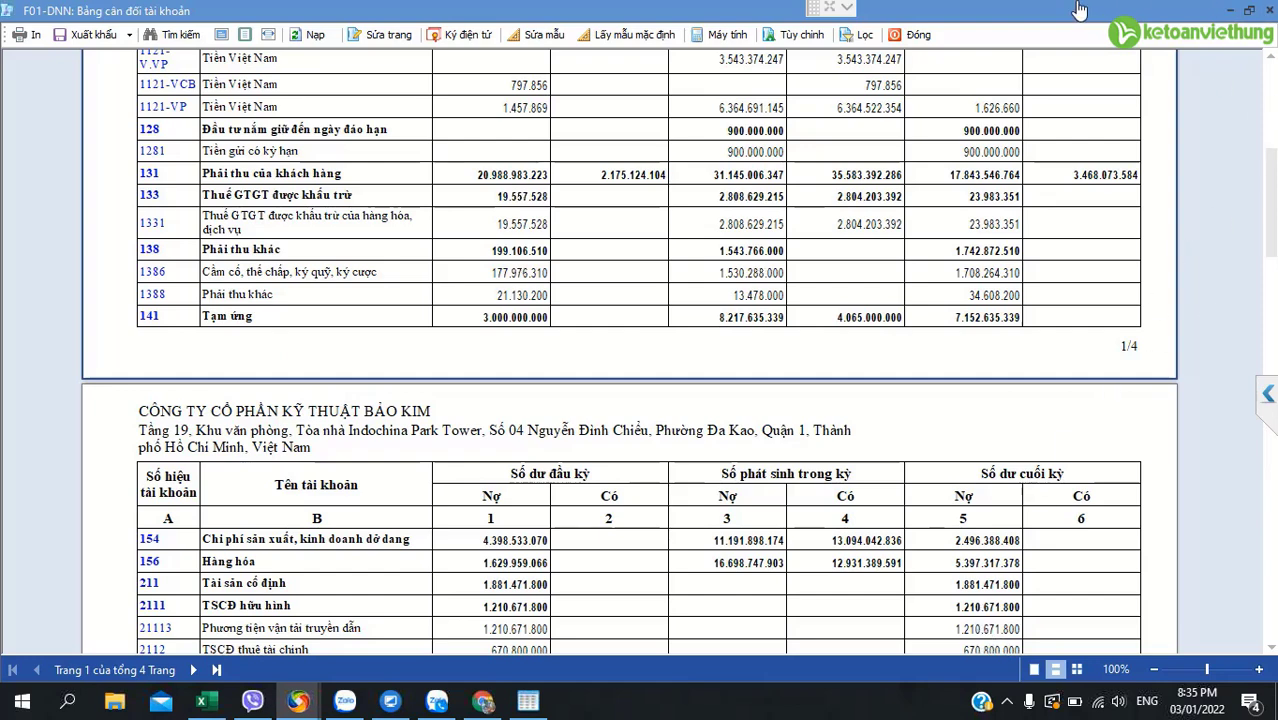
- Generate the Tổng hợp tồn kho analysis report in the Kho module for Năm nay, covering only the KHO BAO KIM warehouse
click(1268, 10)
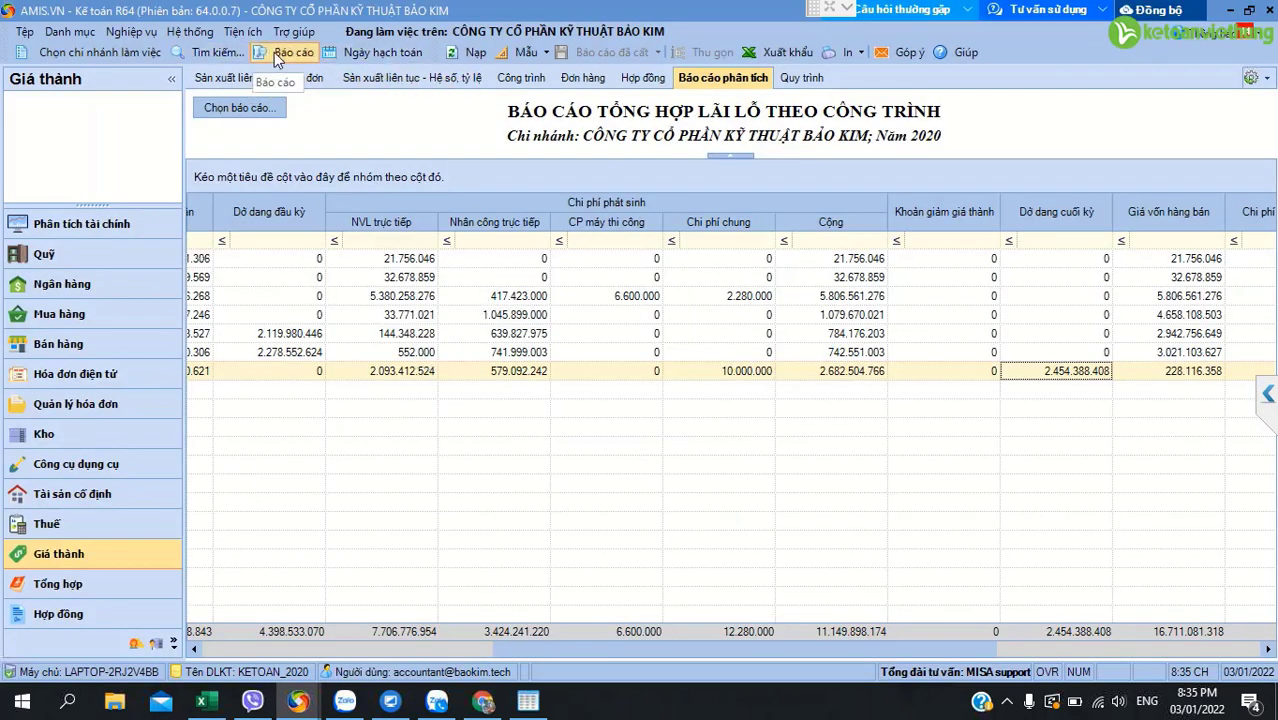
click(148, 438)
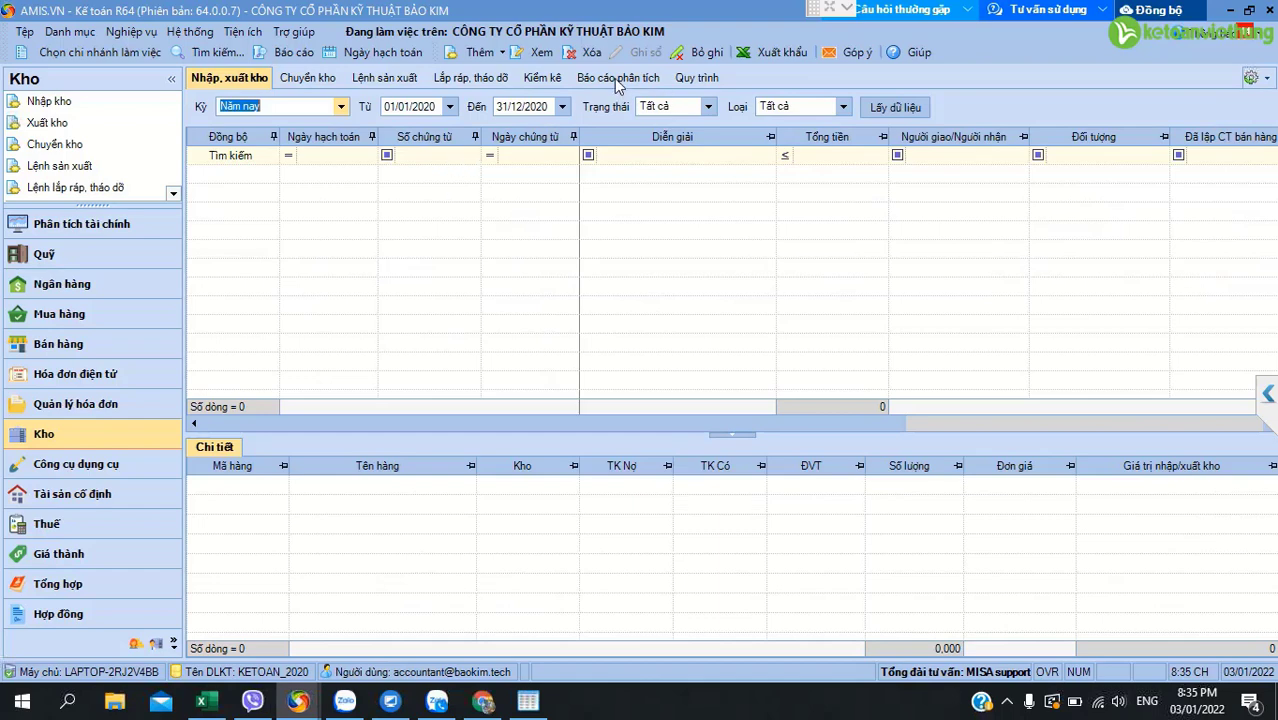
click(618, 80)
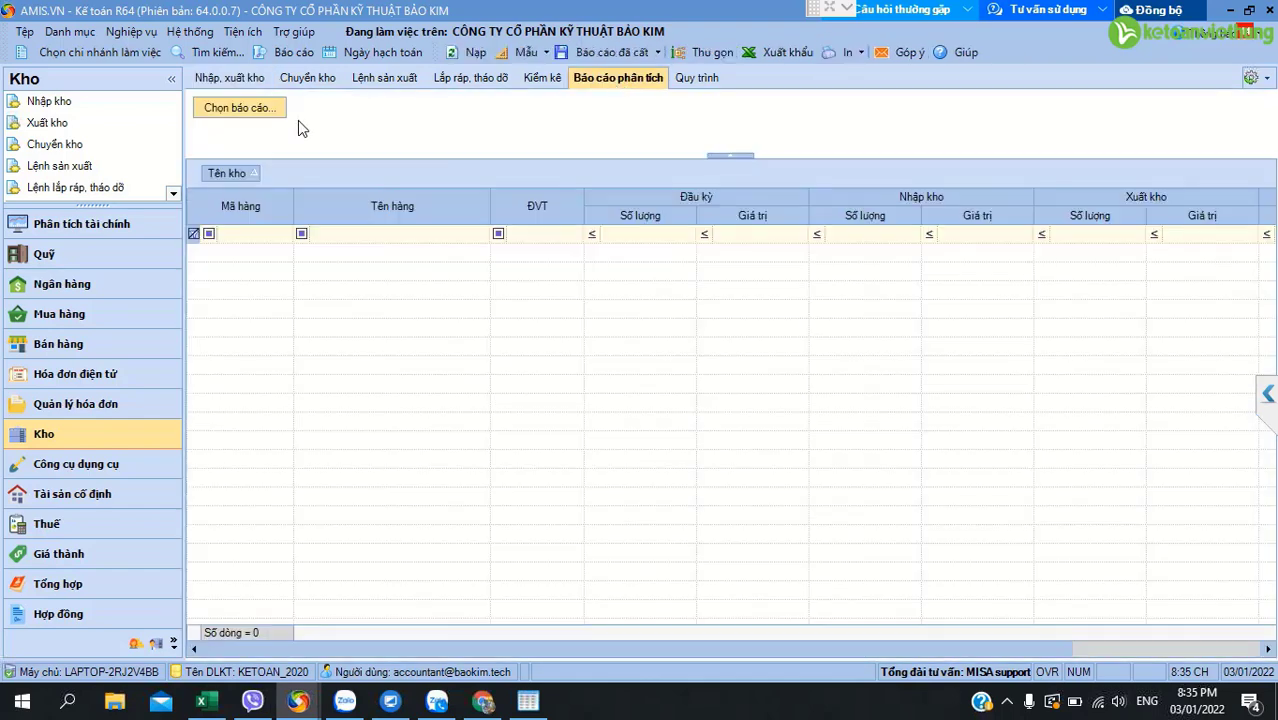
click(240, 108)
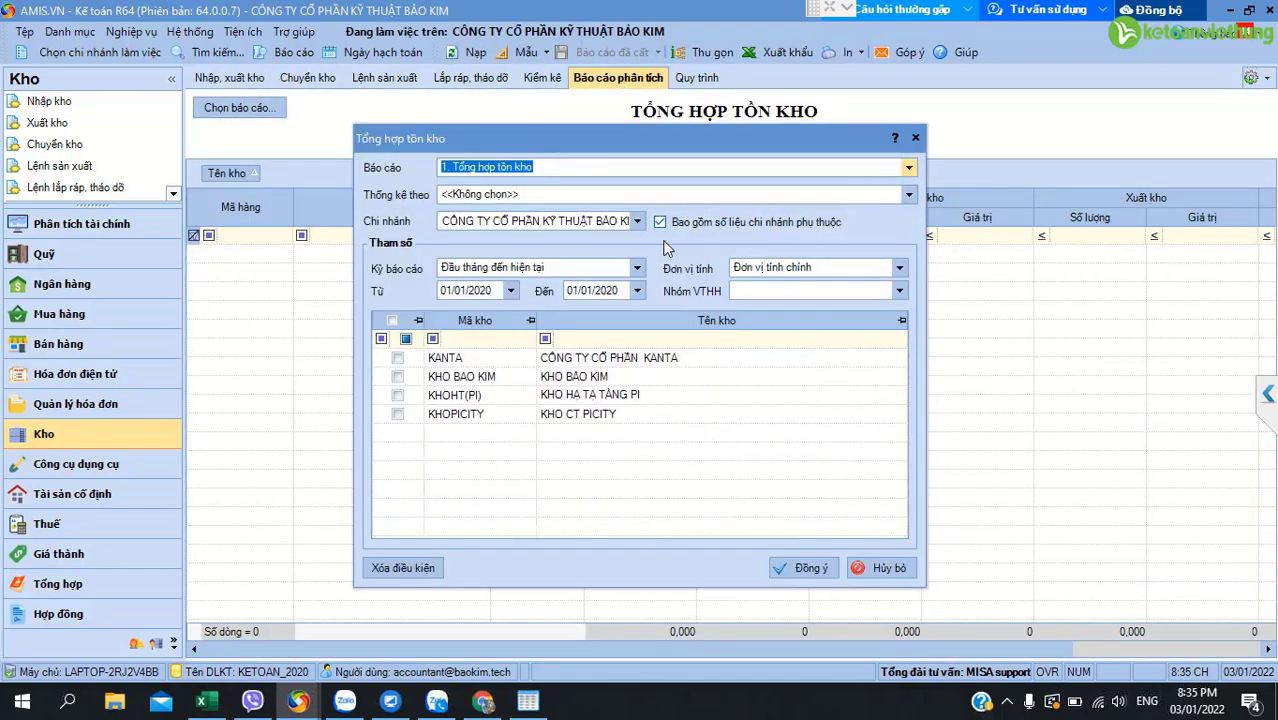
click(637, 270)
click(469, 334)
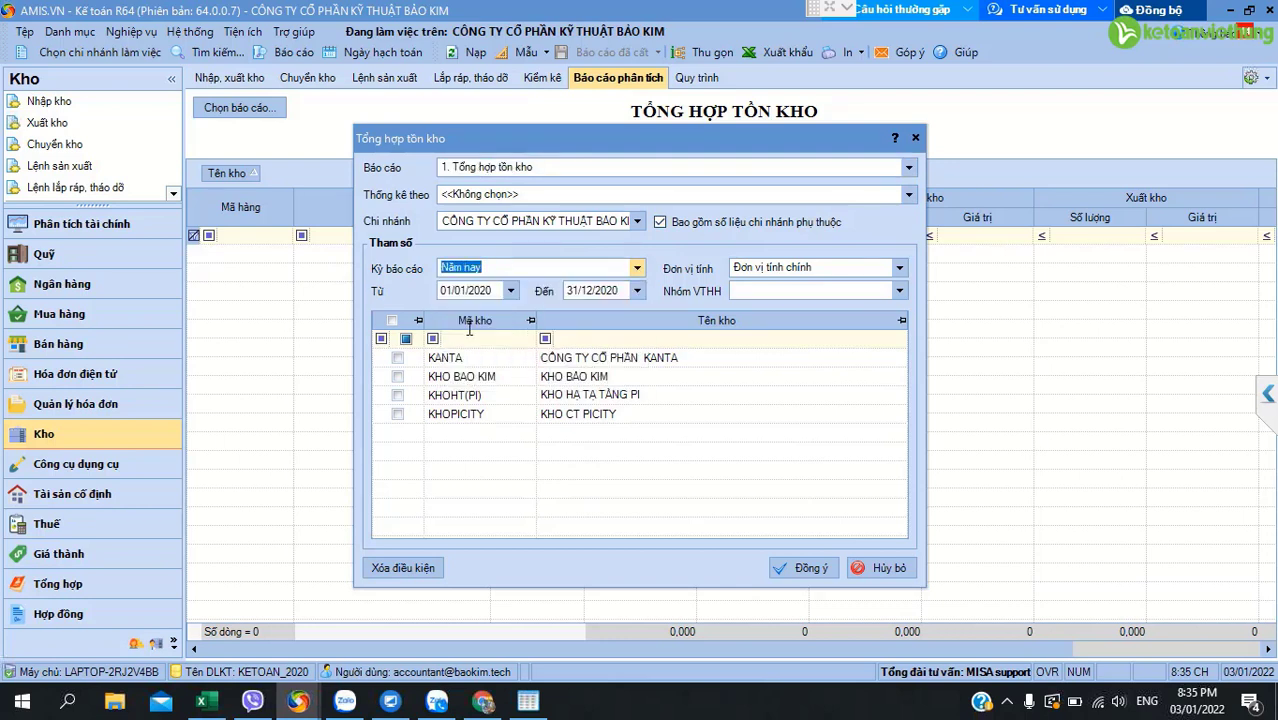
click(398, 376)
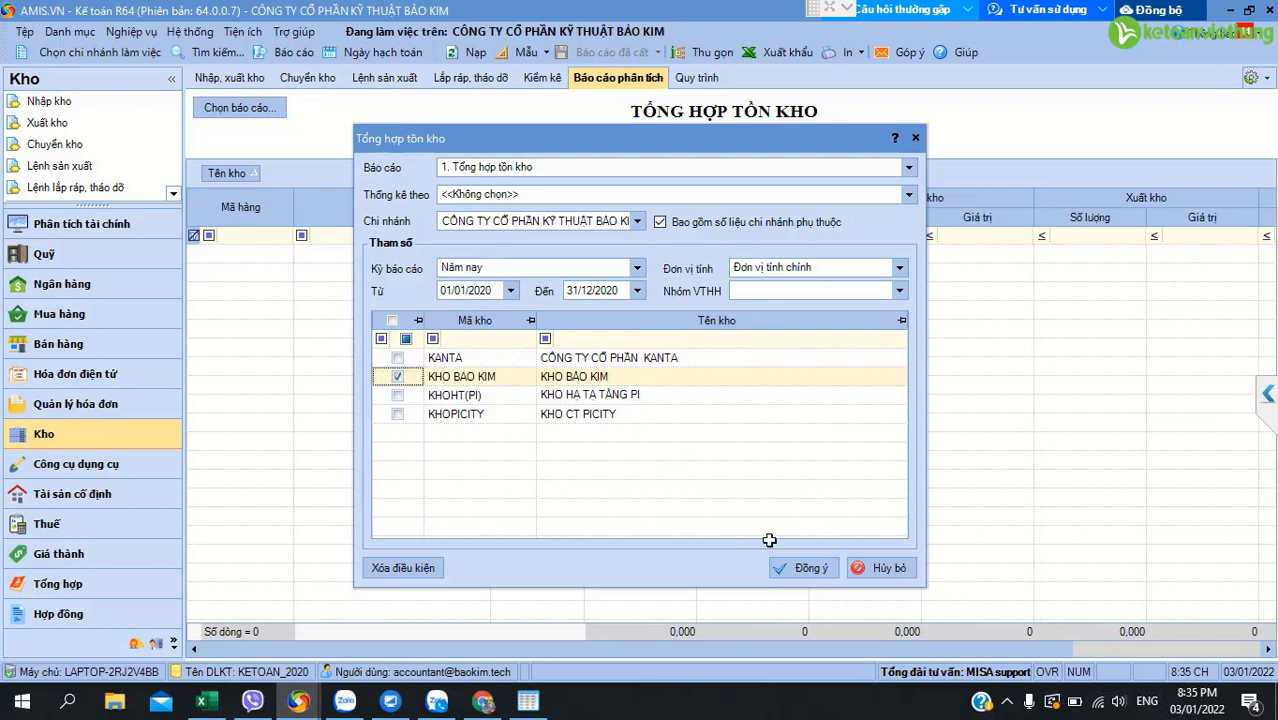
click(804, 568)
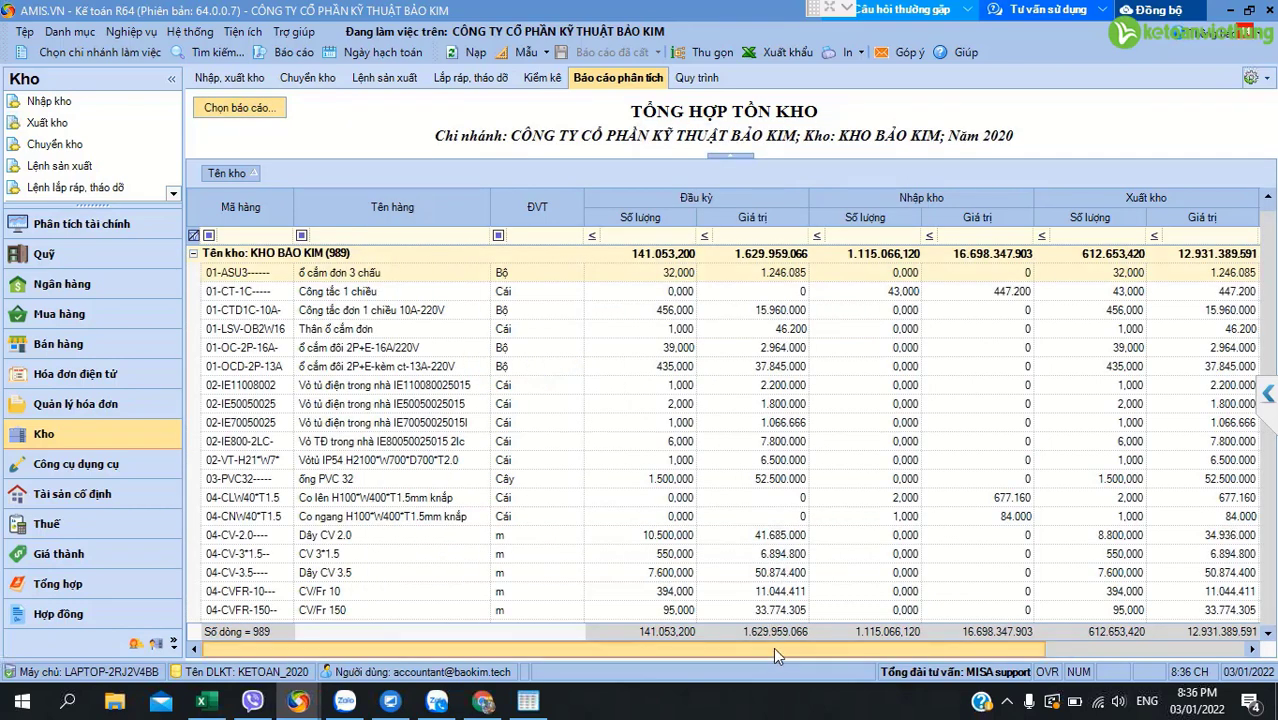
- Compare the stock report's opening, receipt, issue and closing value totals with account 156 in the trial balance
drag(773, 647, 971, 647)
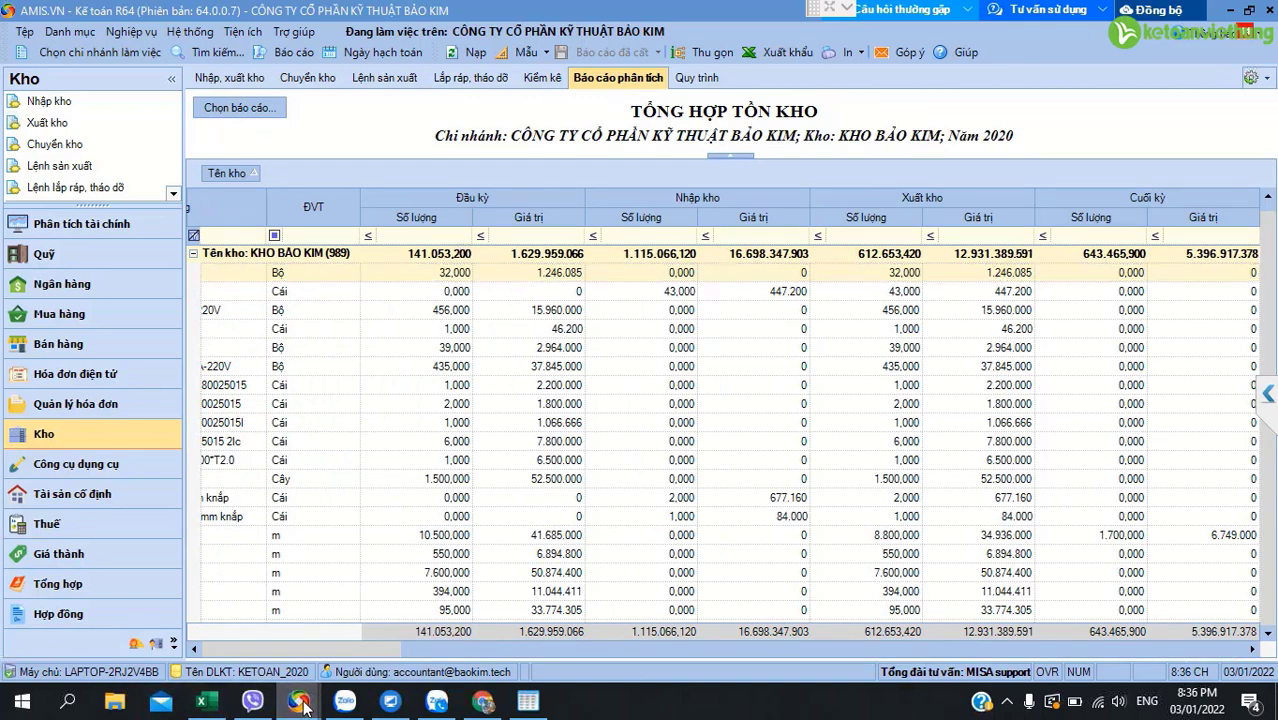
mouse_move(302, 705)
click(338, 625)
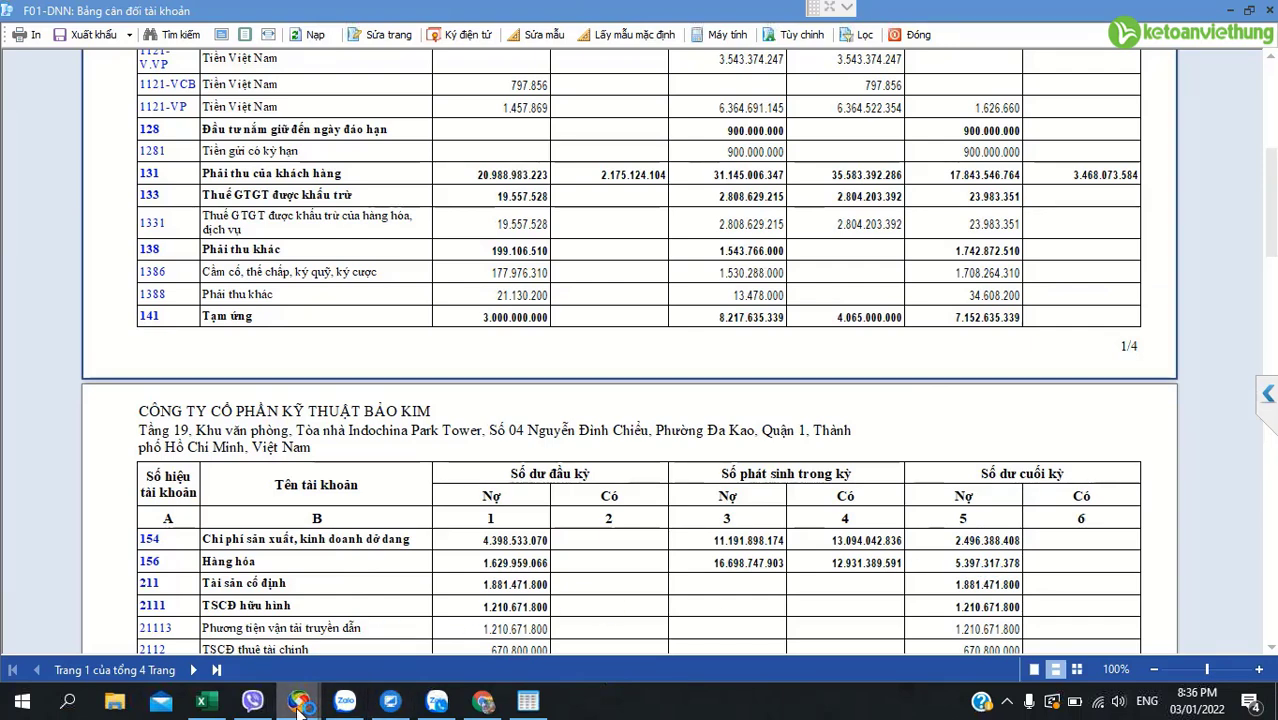
mouse_move(297, 705)
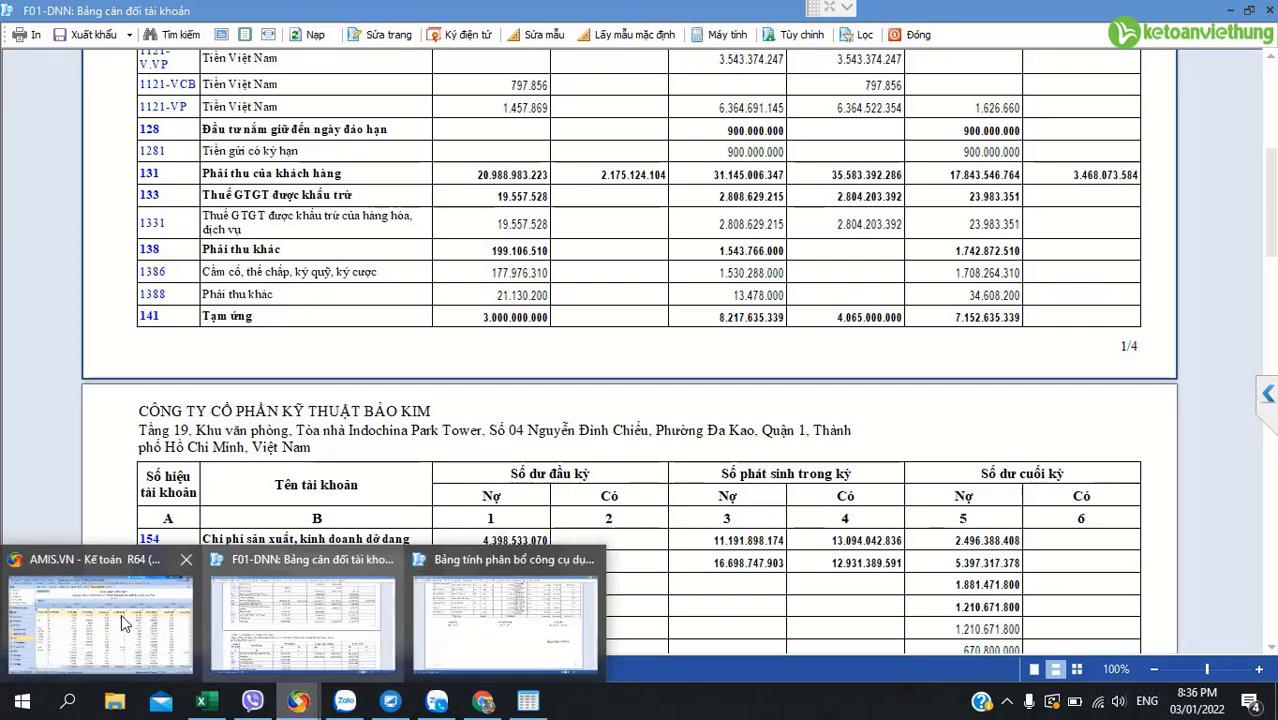
click(1229, 10)
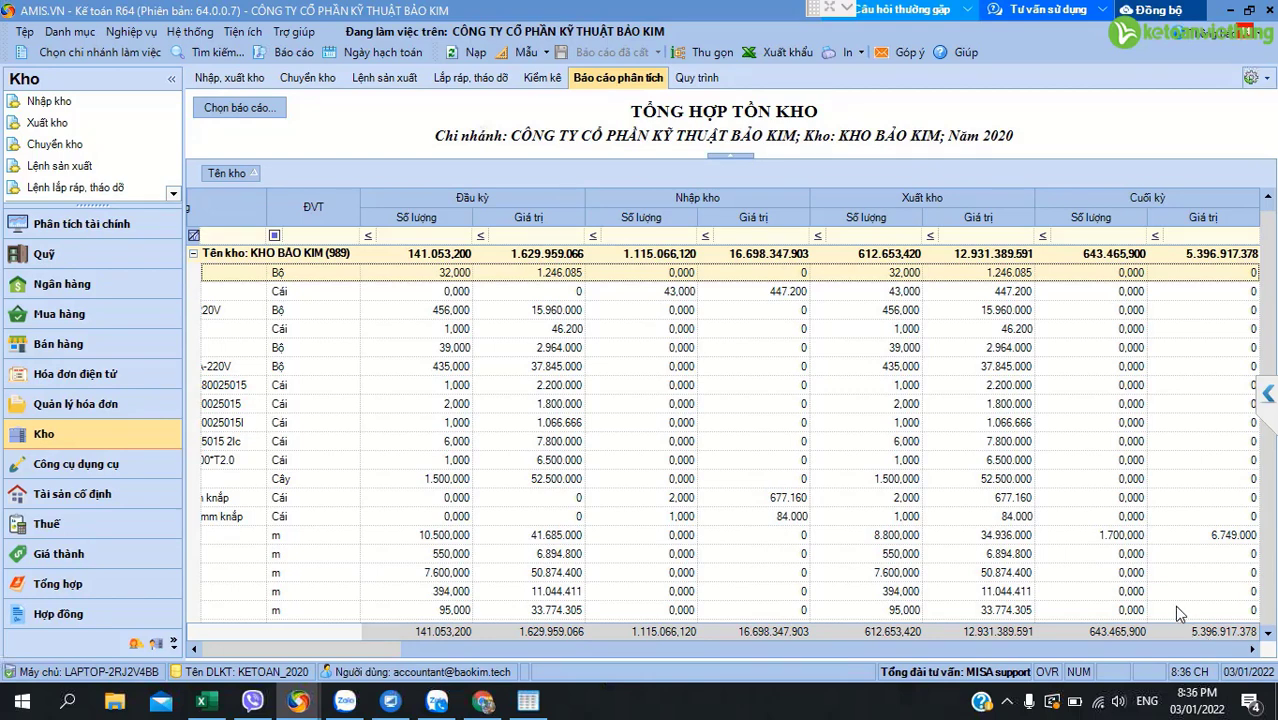
click(201, 701)
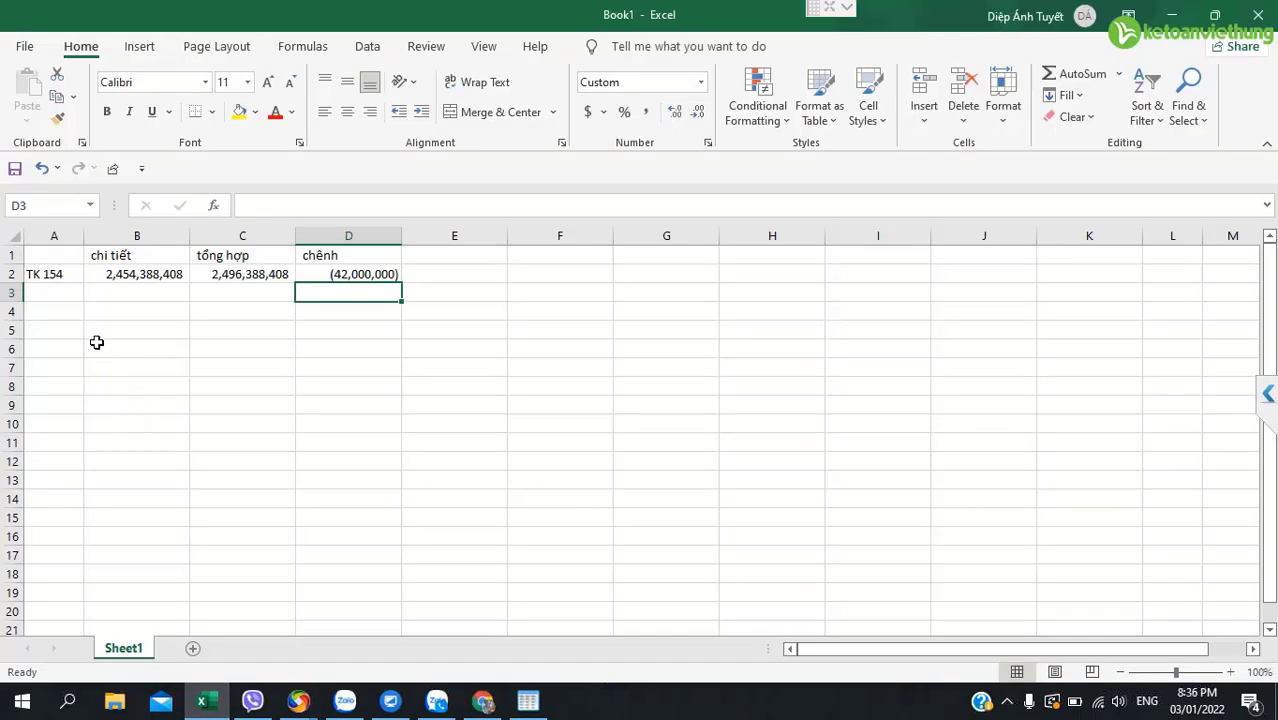
click(45, 297)
text(TK 156)
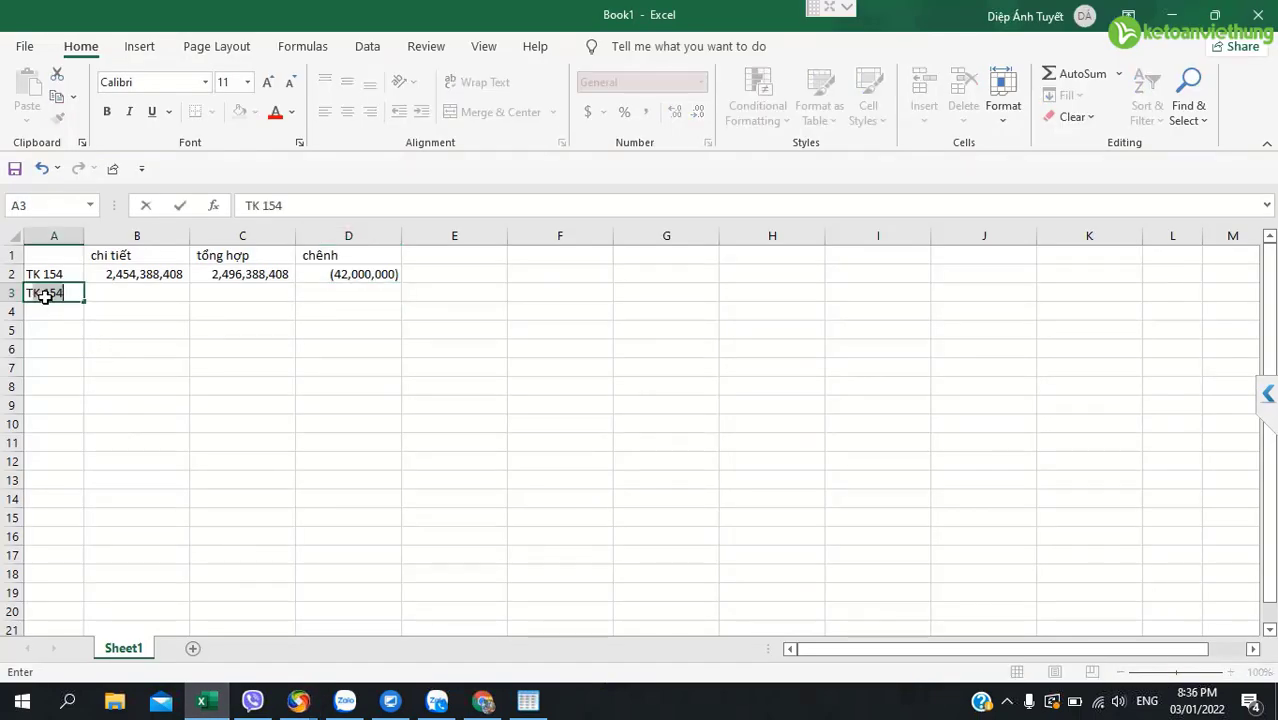
key(Tab)
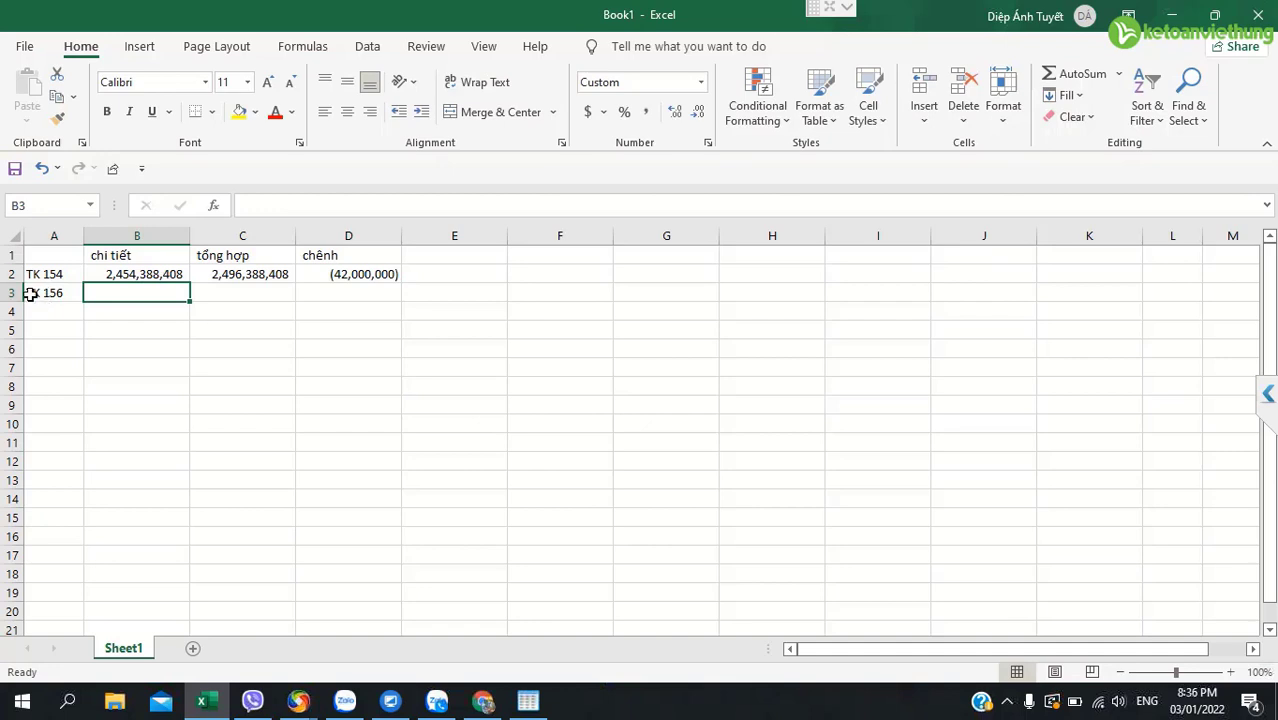
text(5,39)
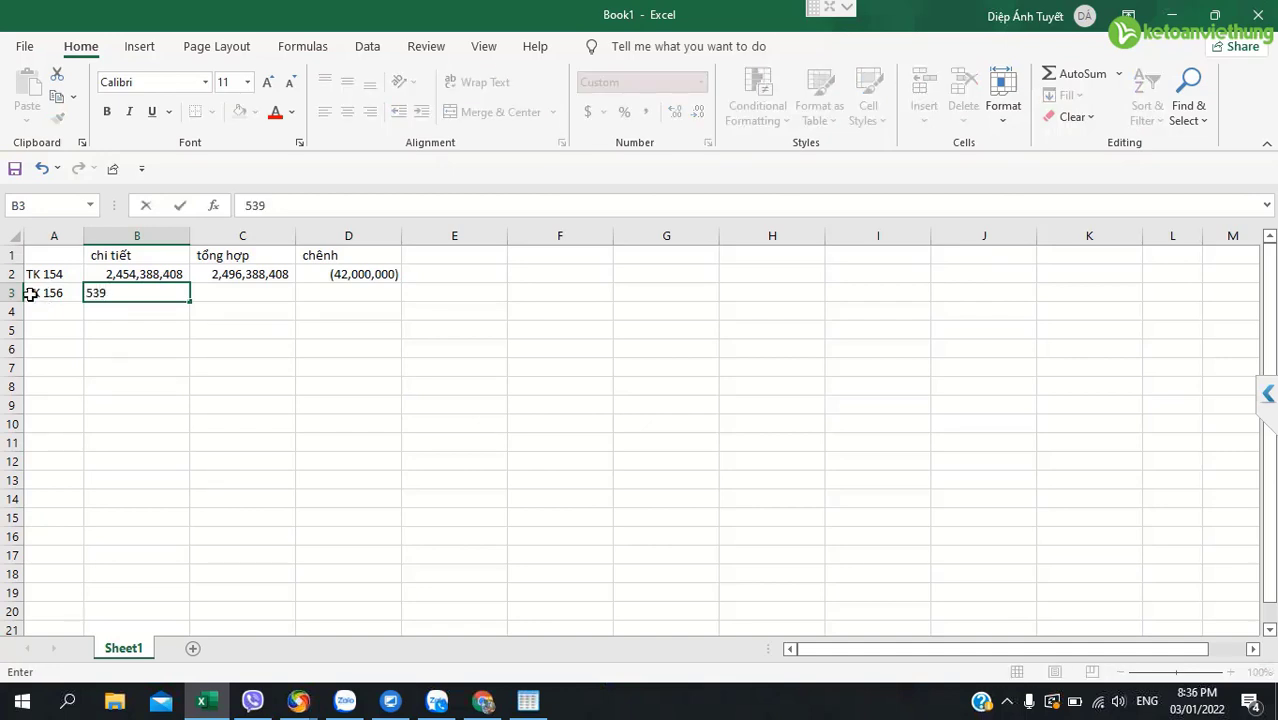
text(7,317,)
text(378)
key(Tab)
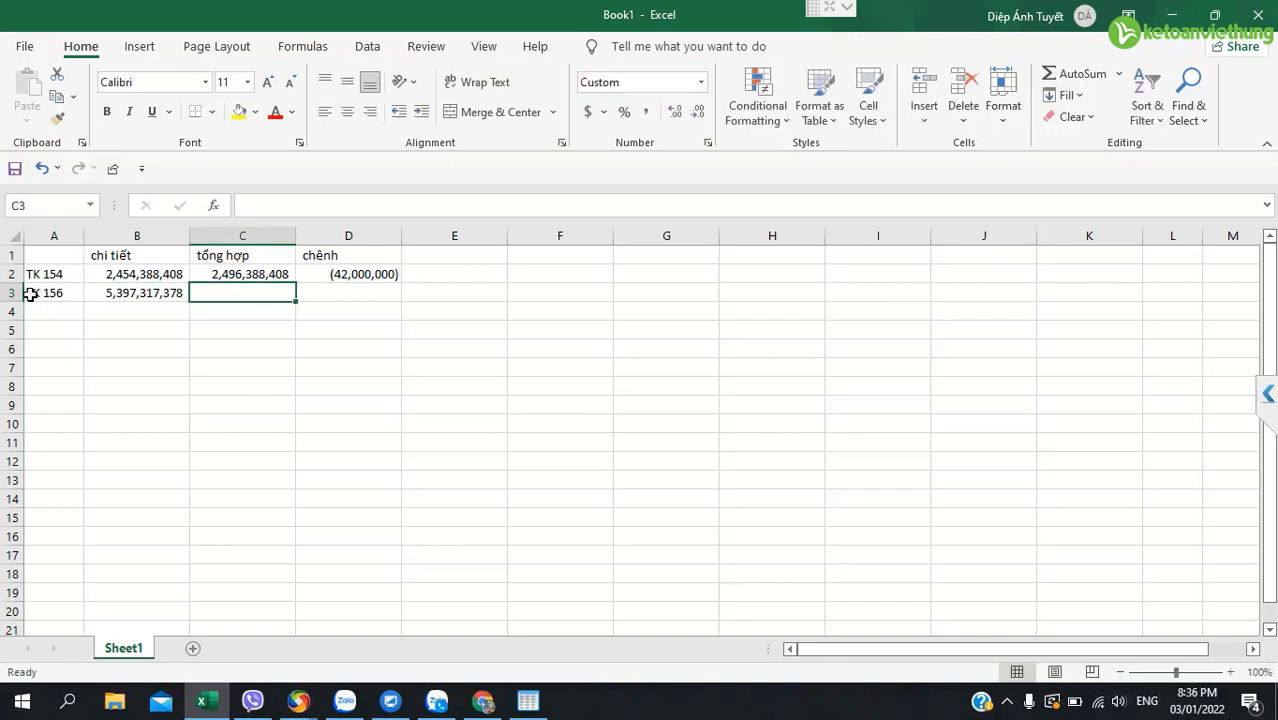
text(5,396,317,)
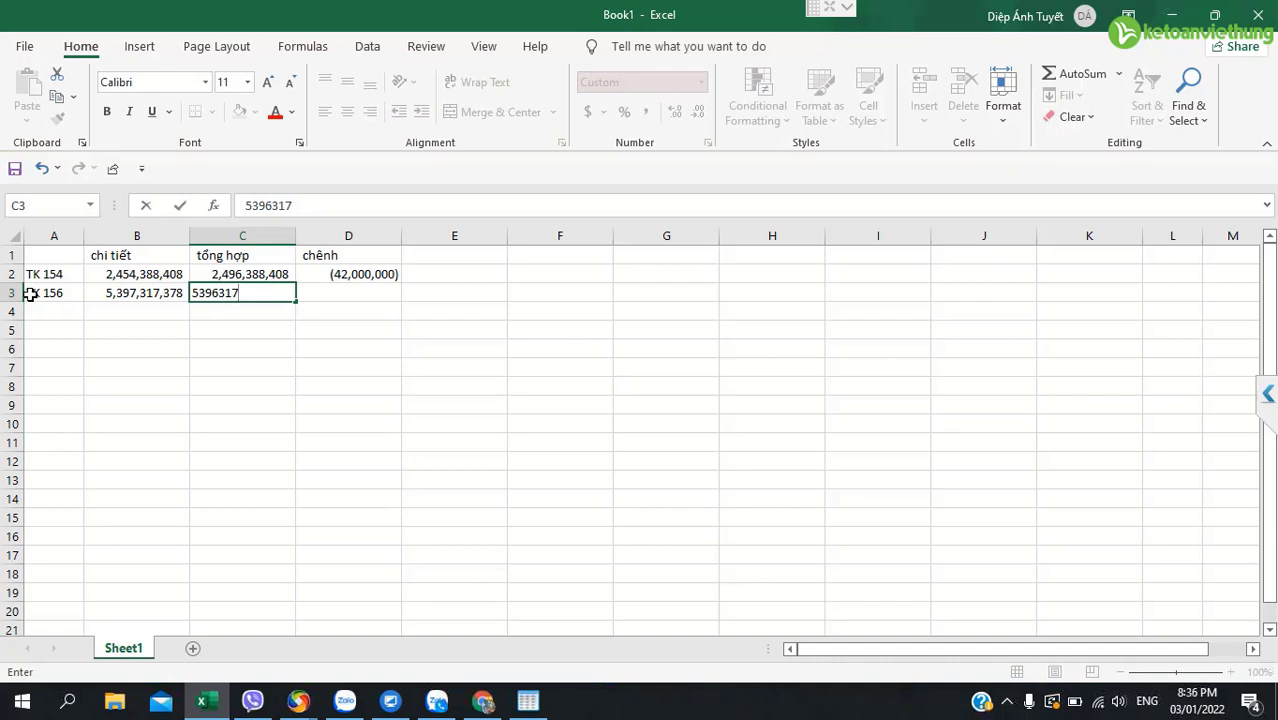
text(398)
key(Return)
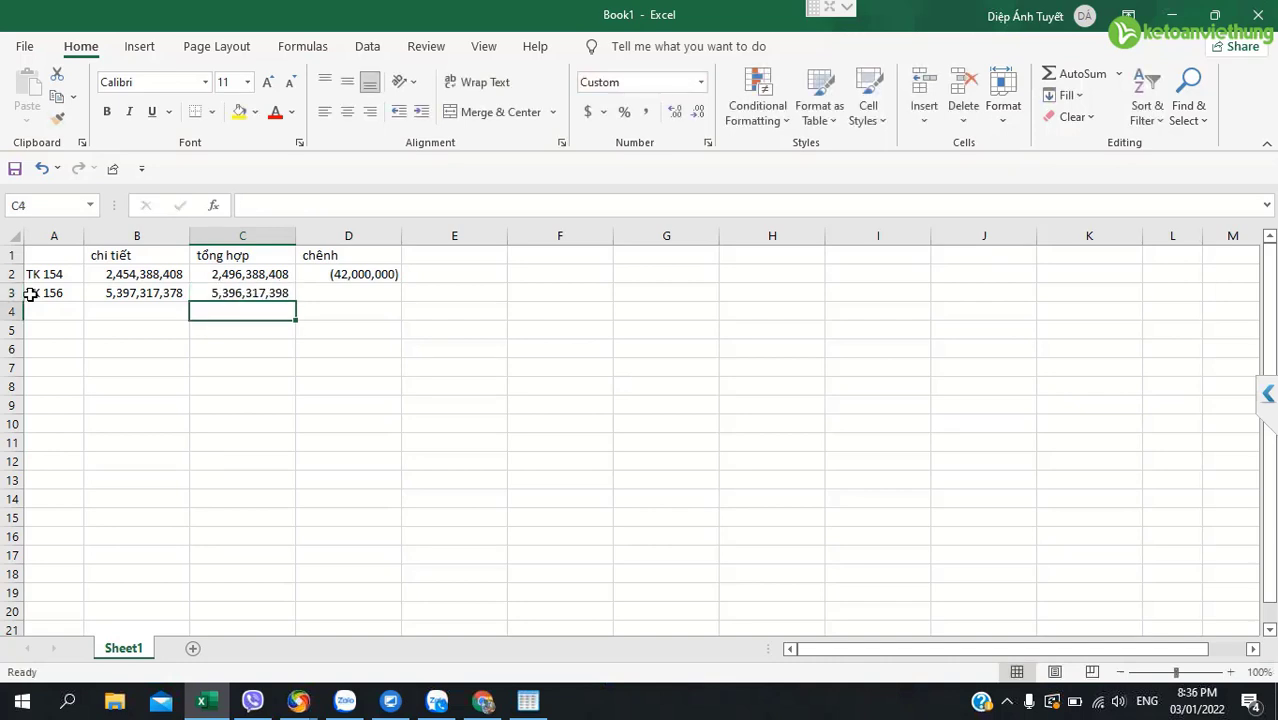
key(Up)
key(Right)
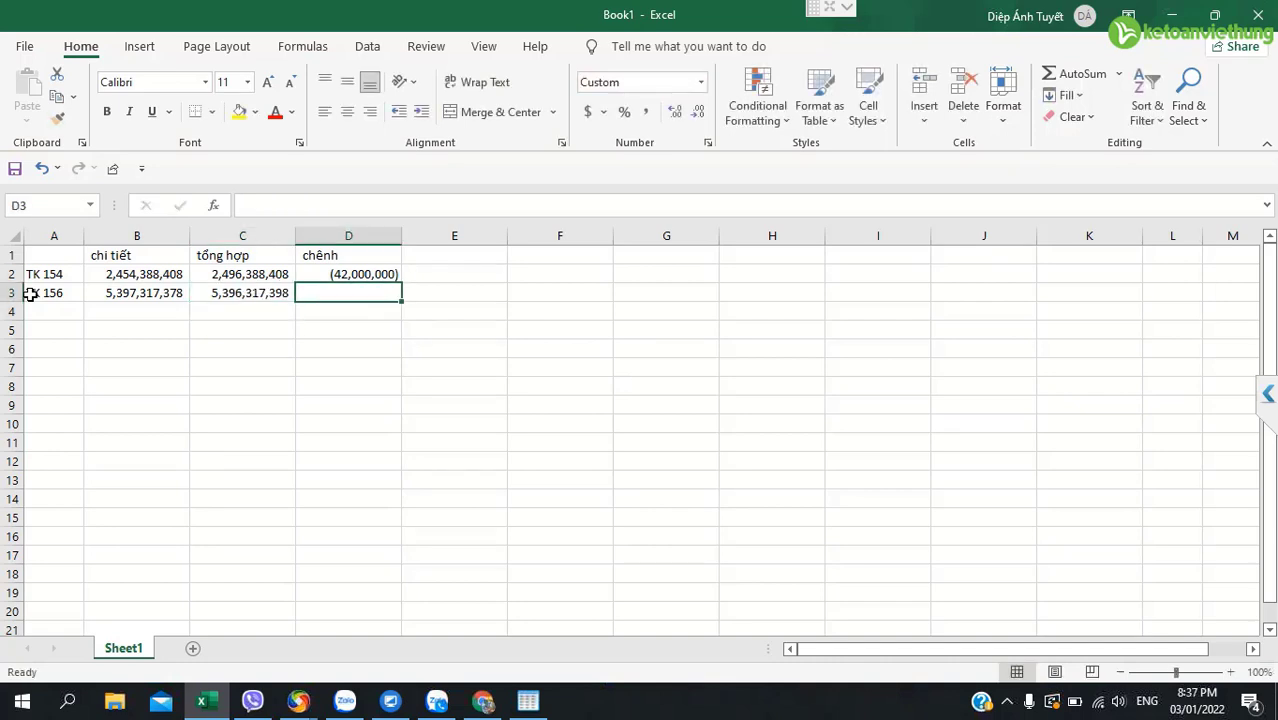
key(ctrl+d)
- Switch to the F01-DNN trial balance and review the fixed asset and depreciation accounts 211 and 214
key(alt+Tab)
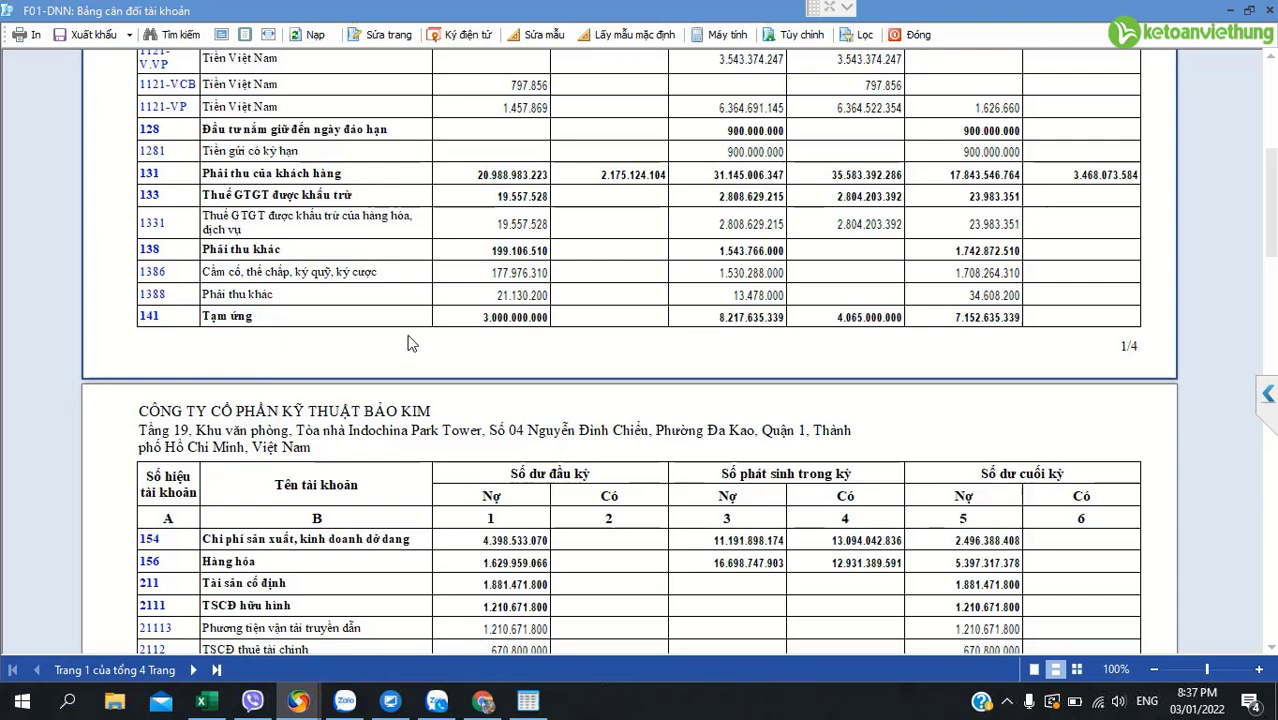
scroll(420, 355, down, 5)
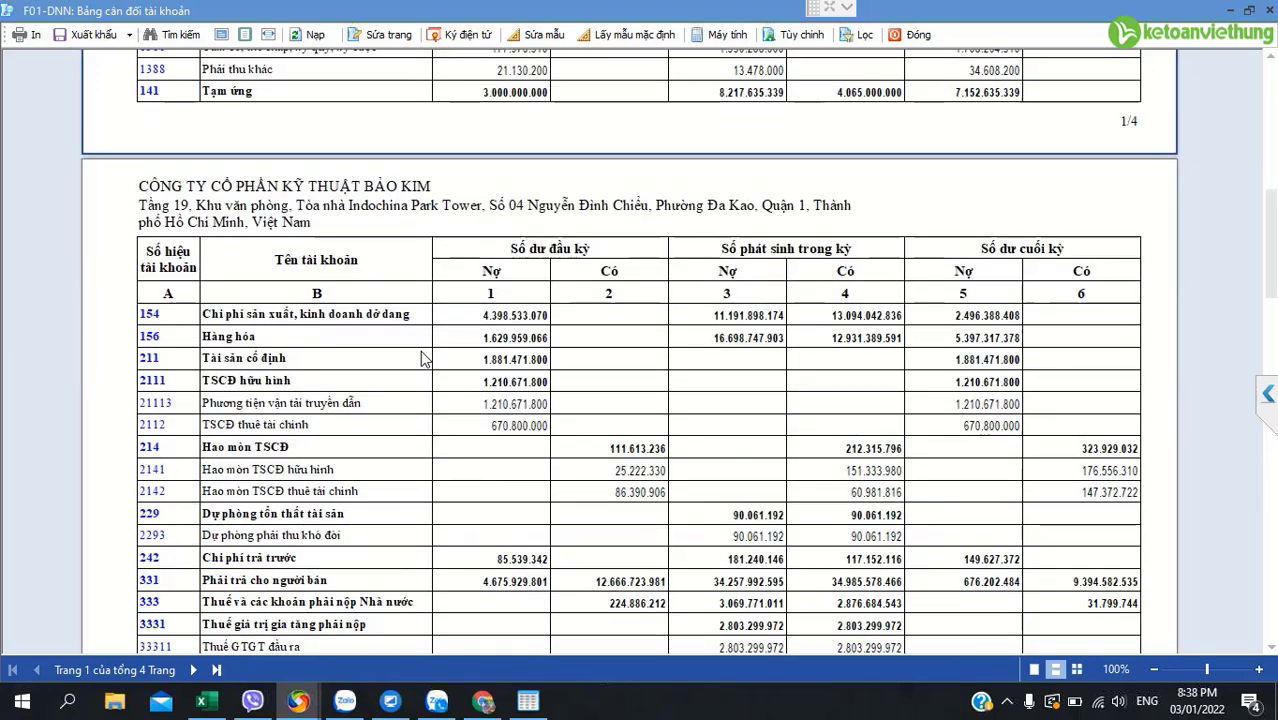
key(Escape)
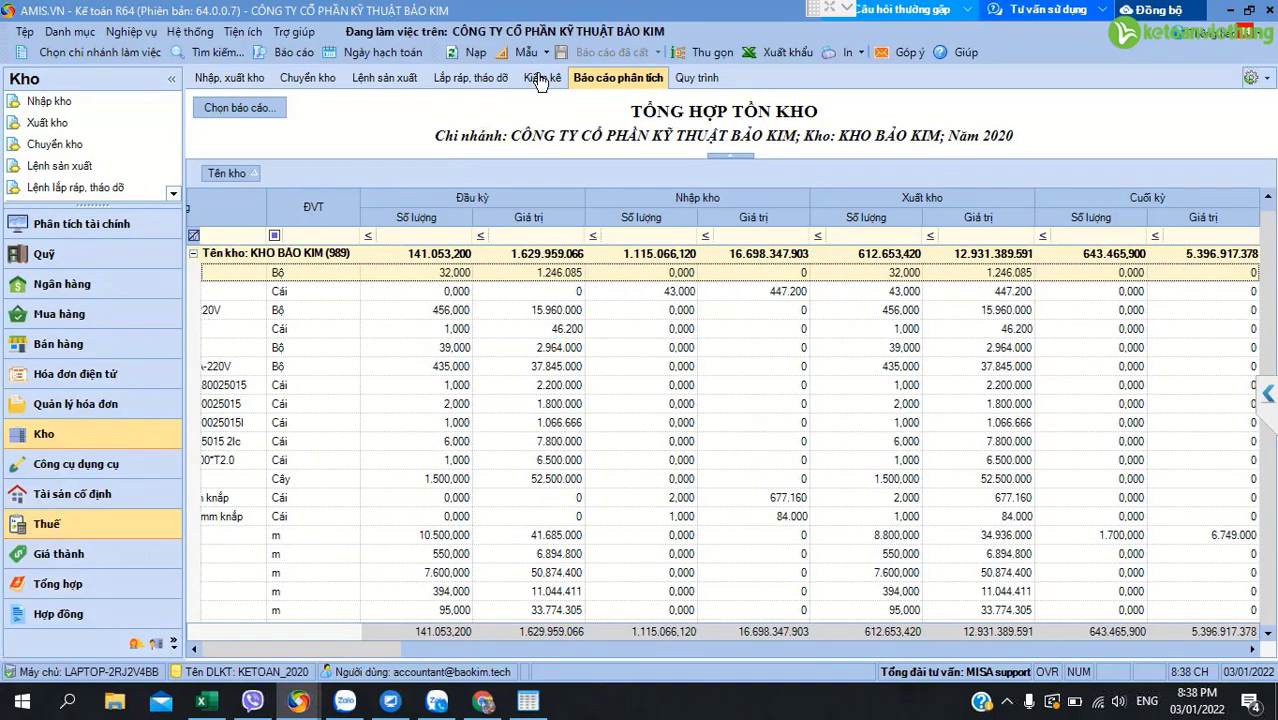
- Generate the Sổ tài sản cố định report from the Tài sản cố định report group for Năm nay
click(294, 53)
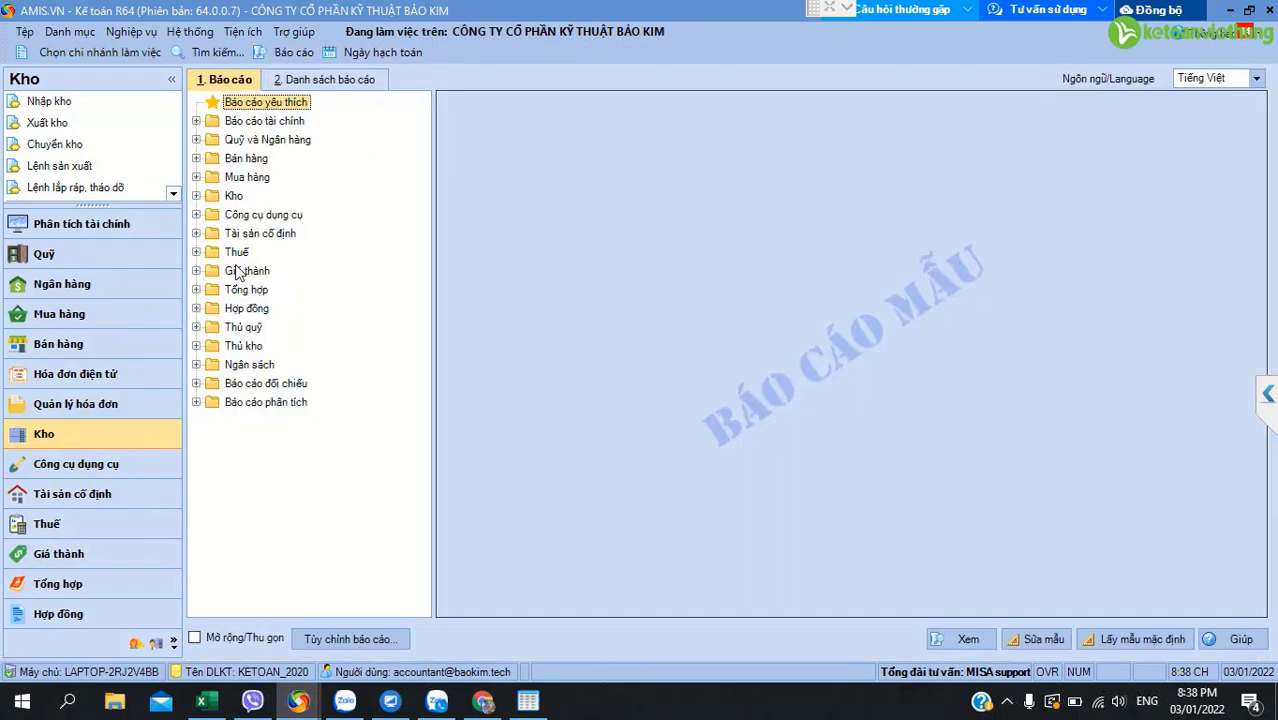
click(196, 233)
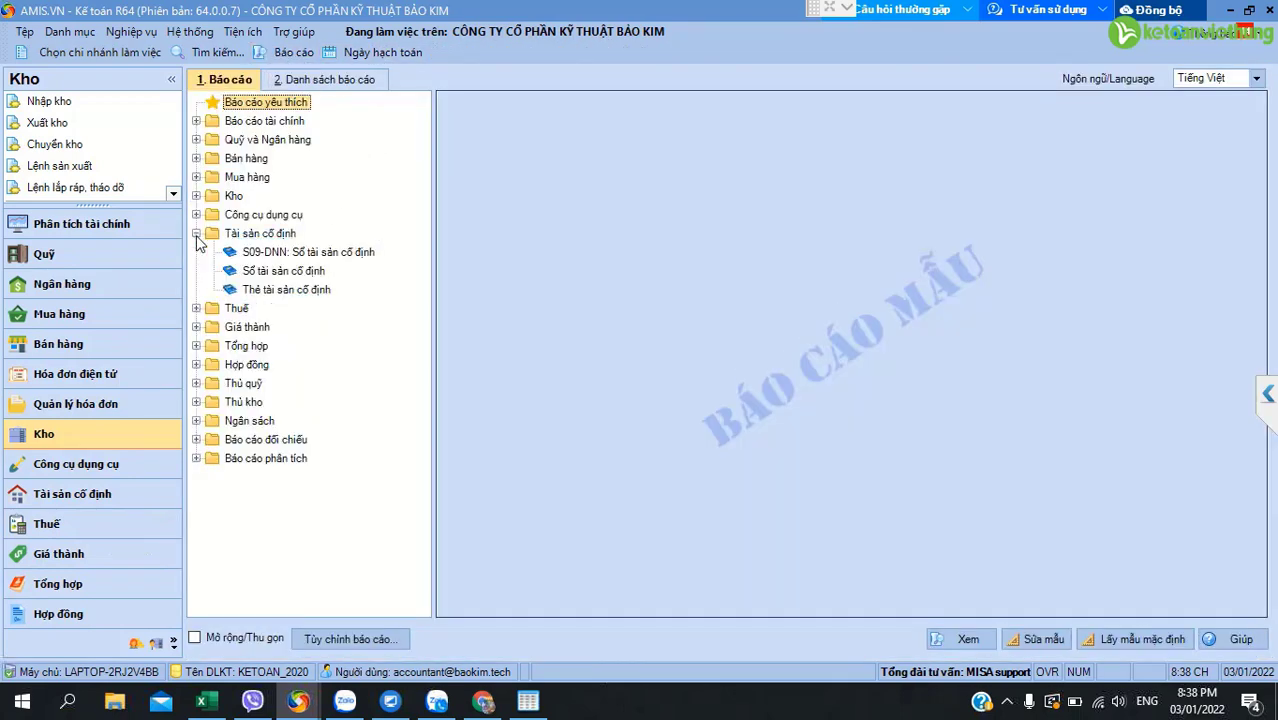
double_click(299, 274)
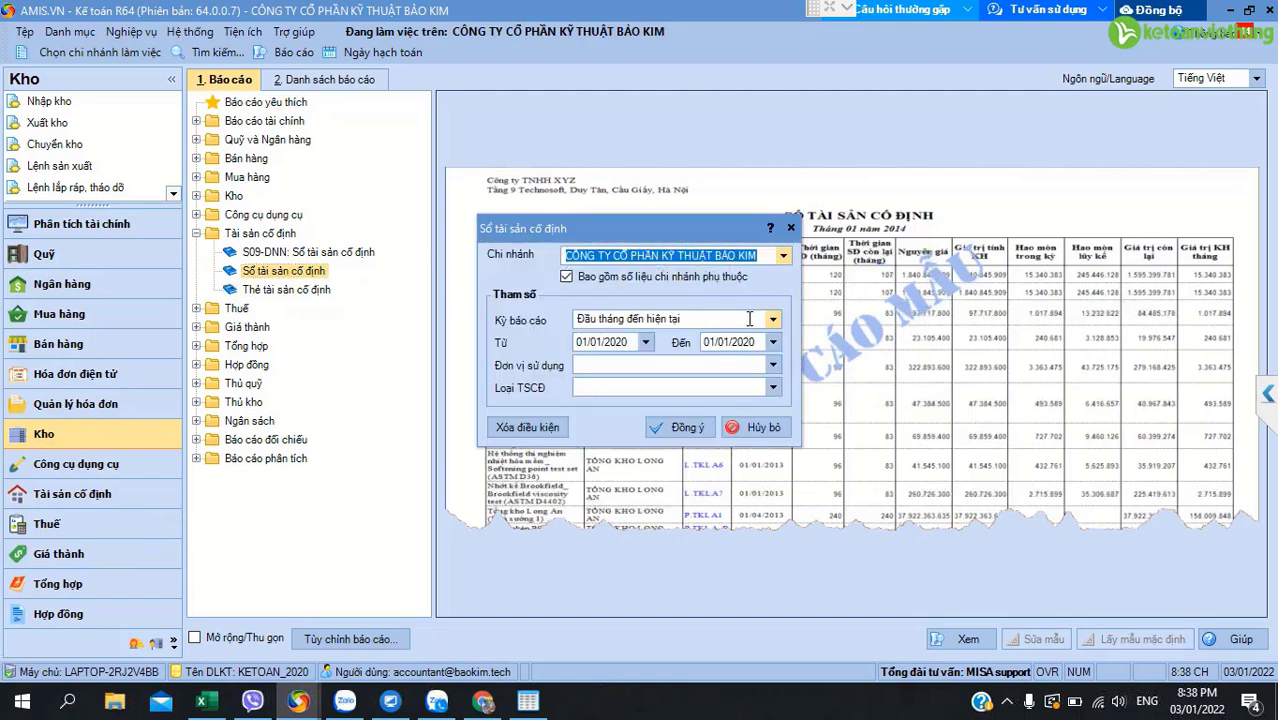
click(773, 320)
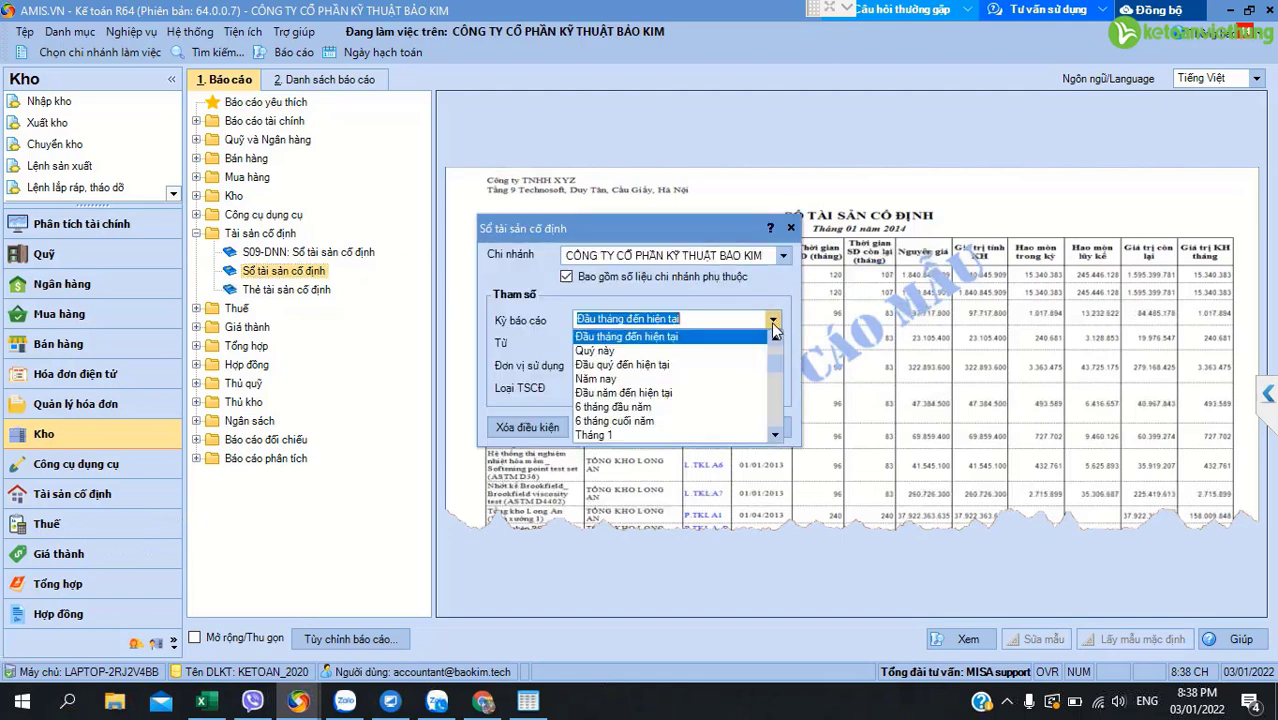
click(632, 379)
click(702, 433)
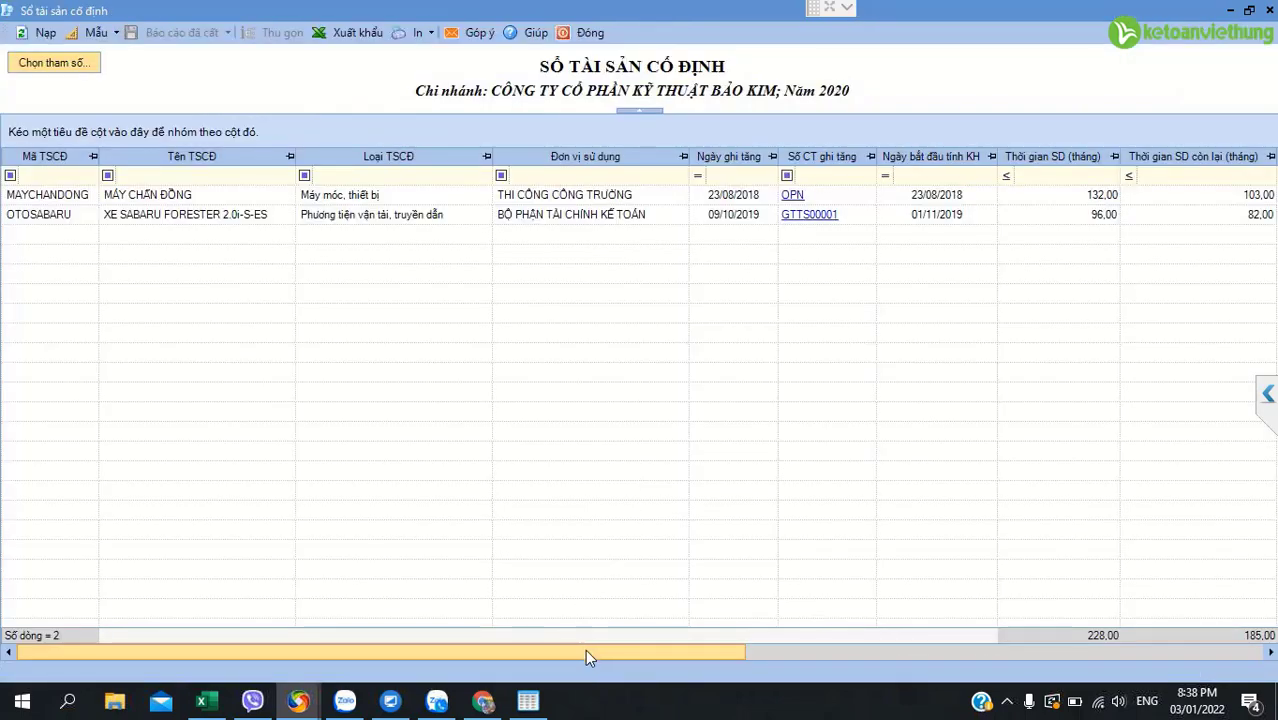
- Compare the fixed asset register's original cost, period depreciation and accumulated depreciation with accounts 211 and 214 in the trial balance
drag(588, 656, 1050, 634)
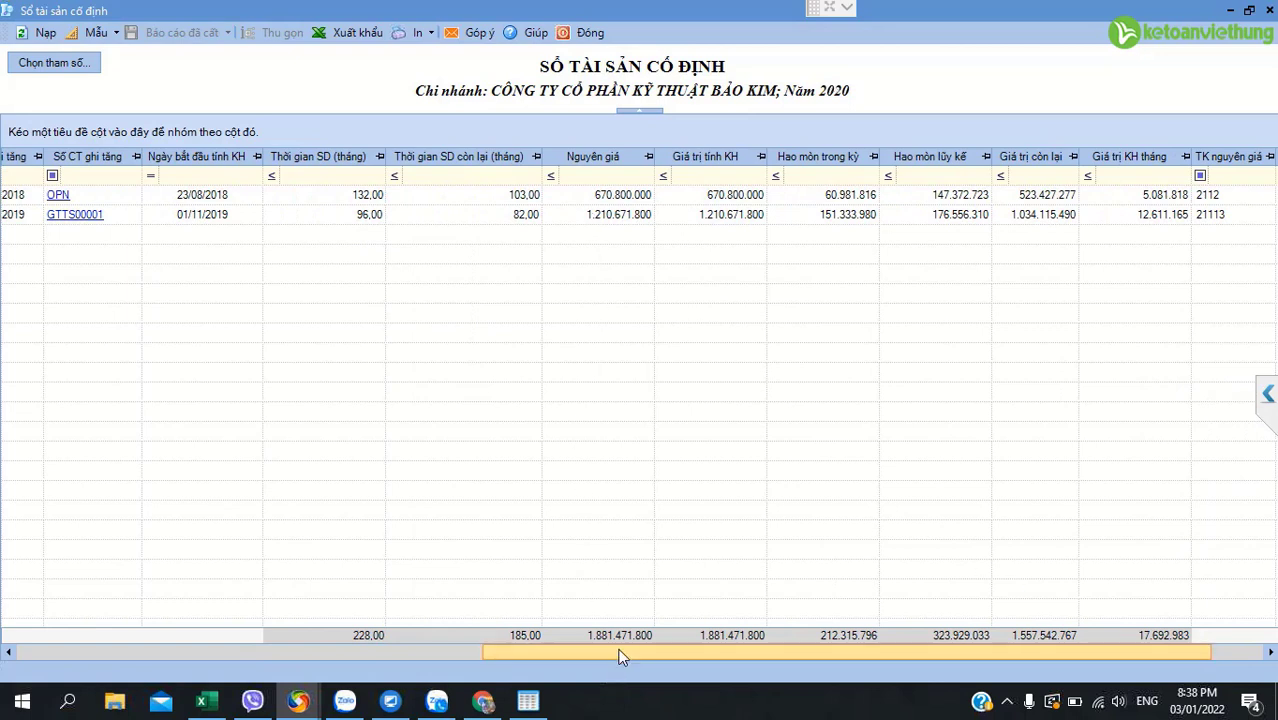
mouse_move(203, 704)
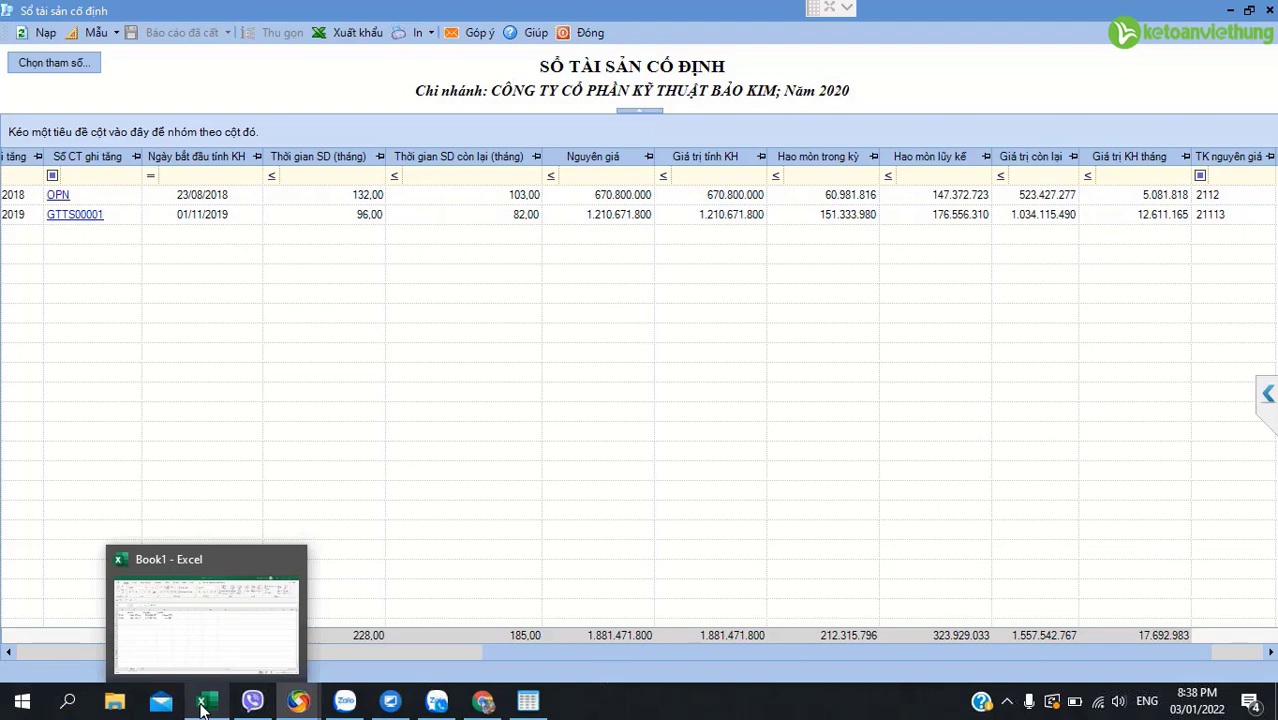
mouse_move(236, 640)
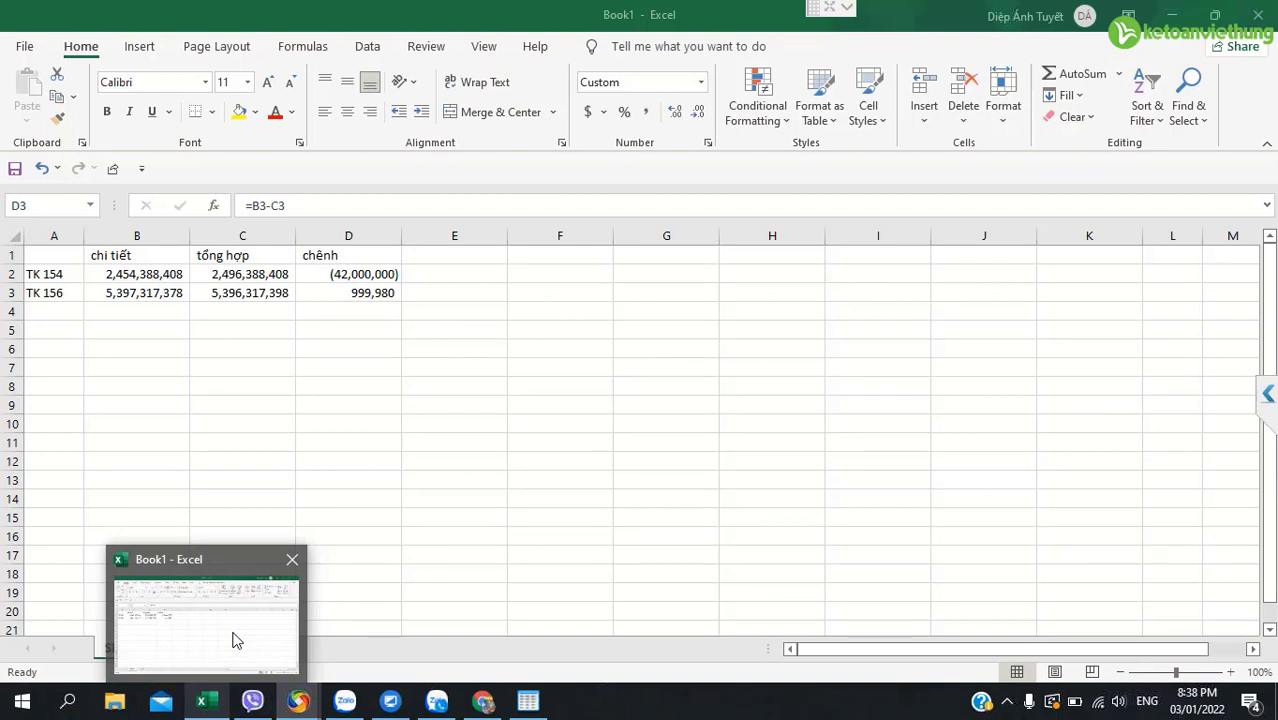
click(236, 640)
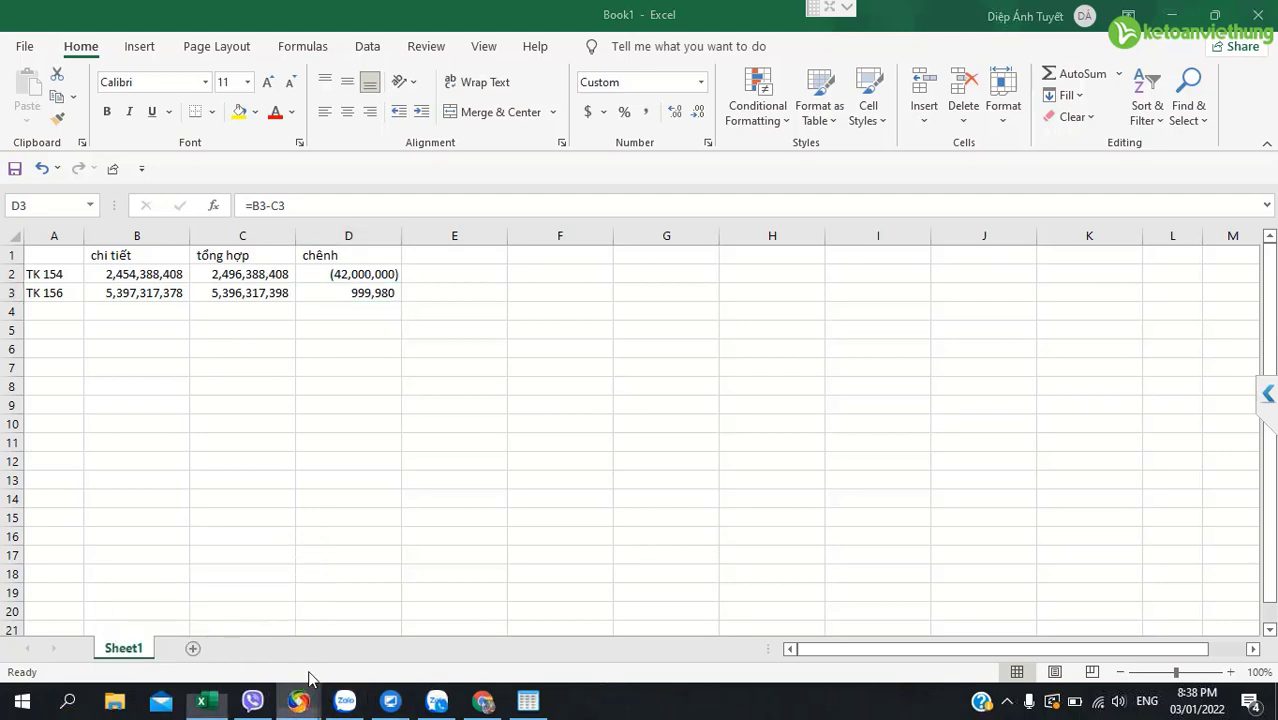
mouse_move(297, 705)
click(320, 628)
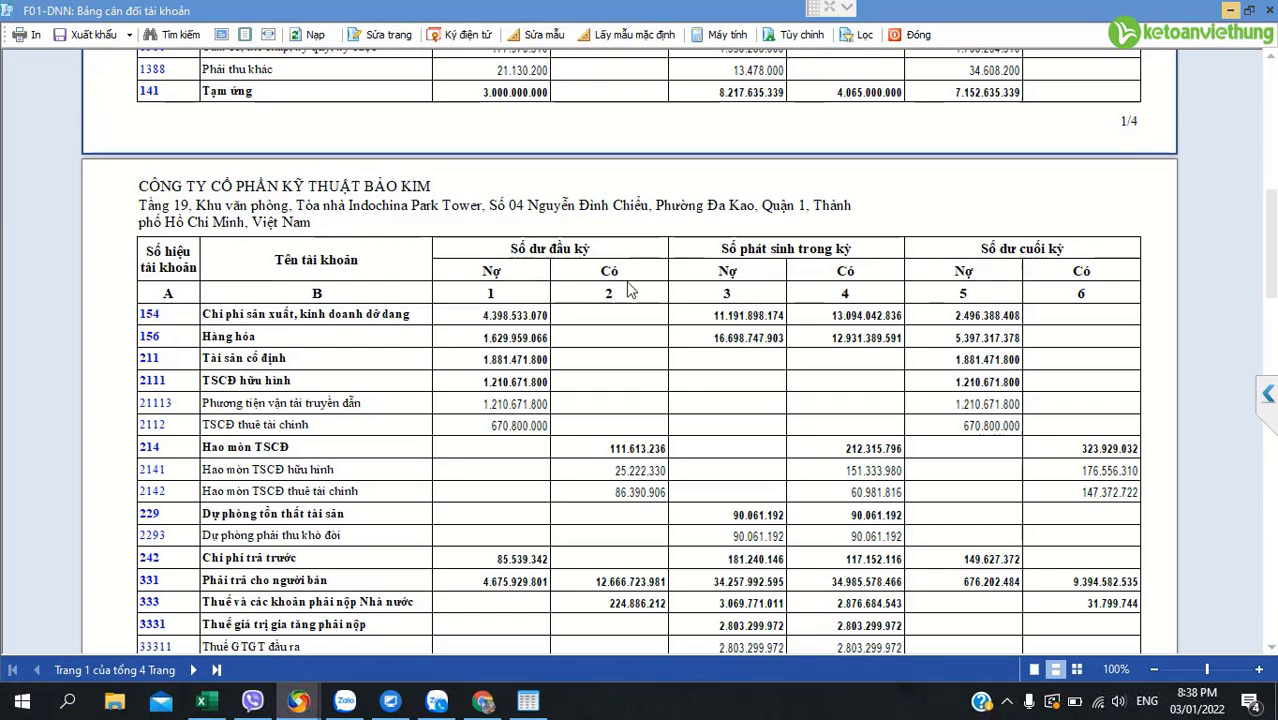
click(1229, 11)
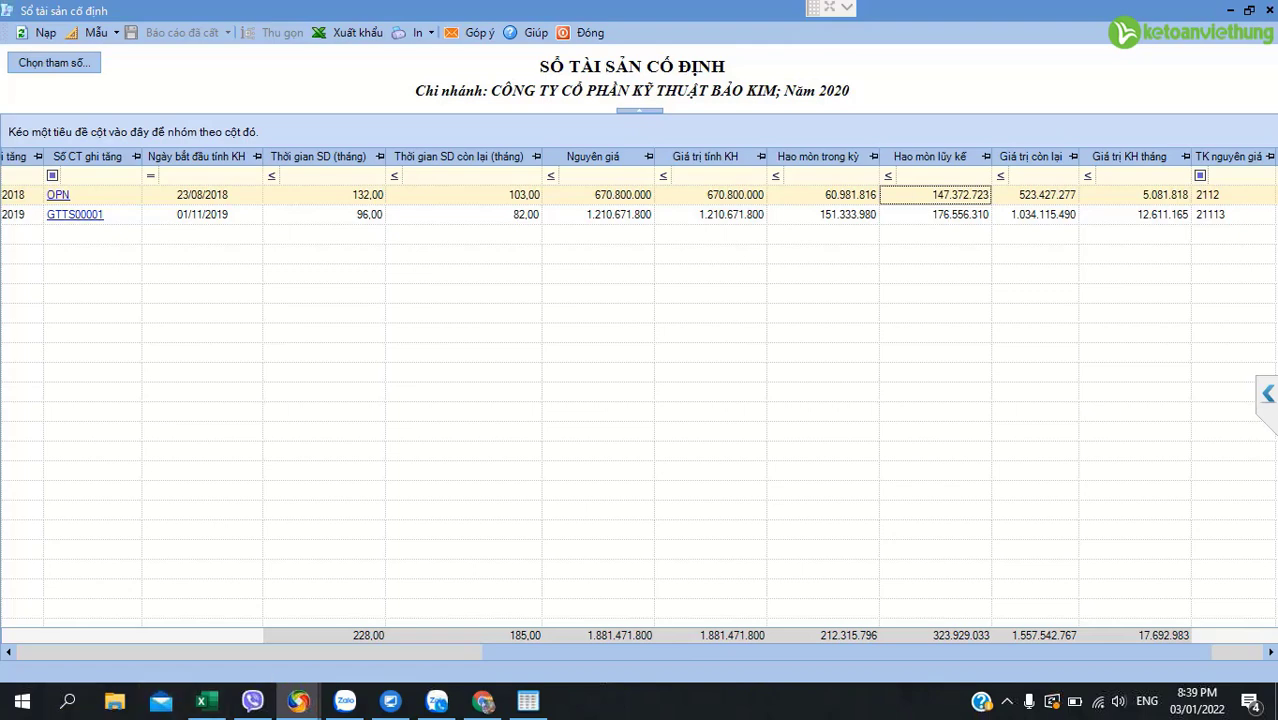
scroll(290, 673, left, 4)
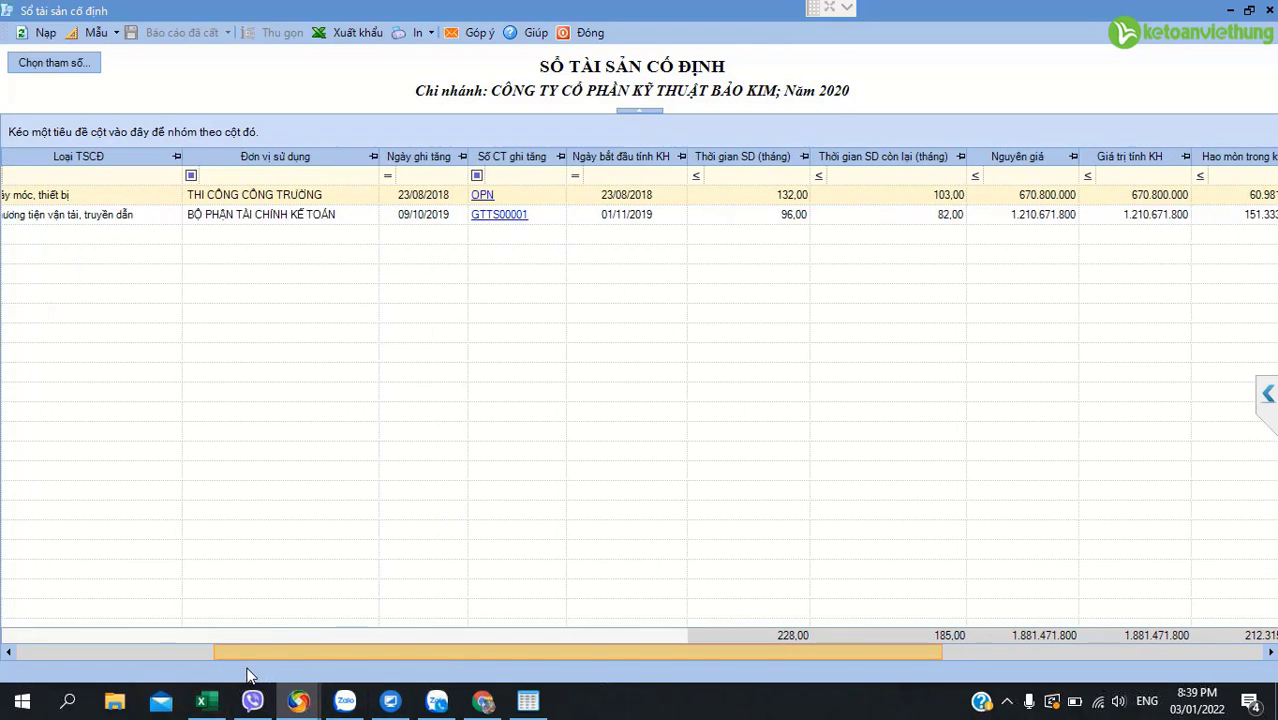
drag(250, 676, 117, 678)
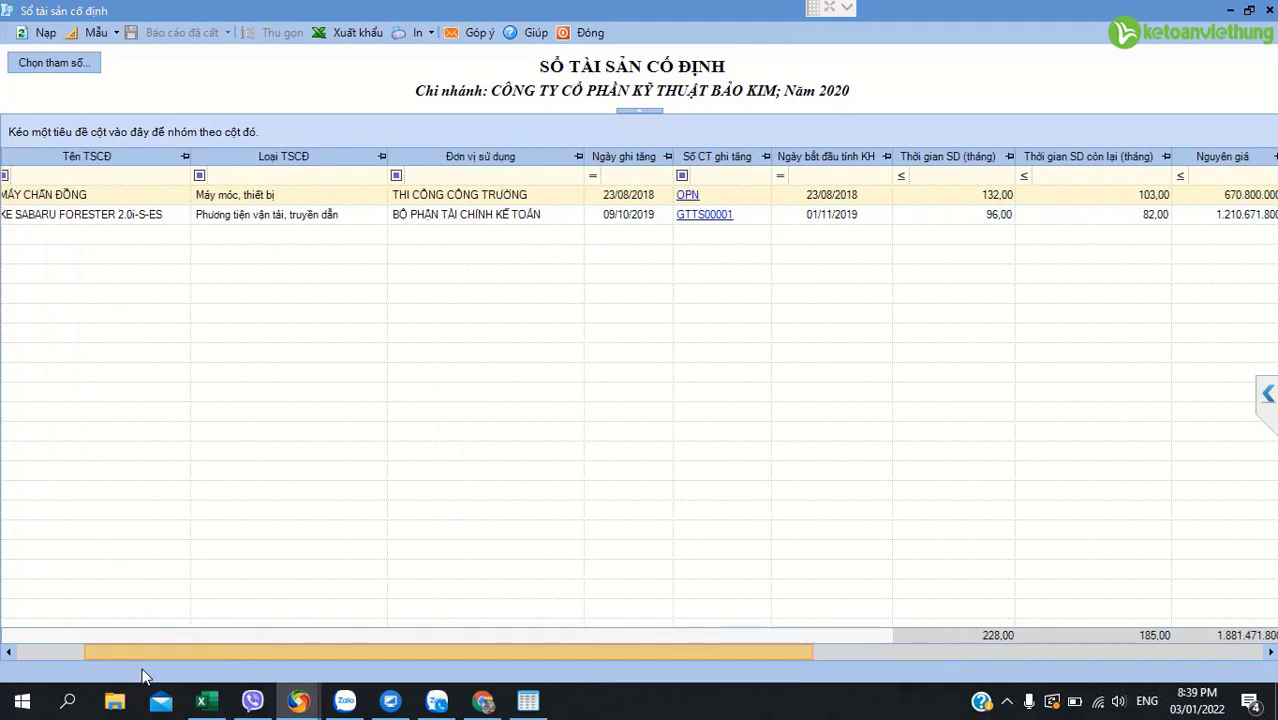
- Cross-check the register's Hao mòn trong kỳ and Hao mòn lũy kế columns against accounts 2141 and 2142 in the F01-DNN trial balance
scroll(143, 677, right, 2)
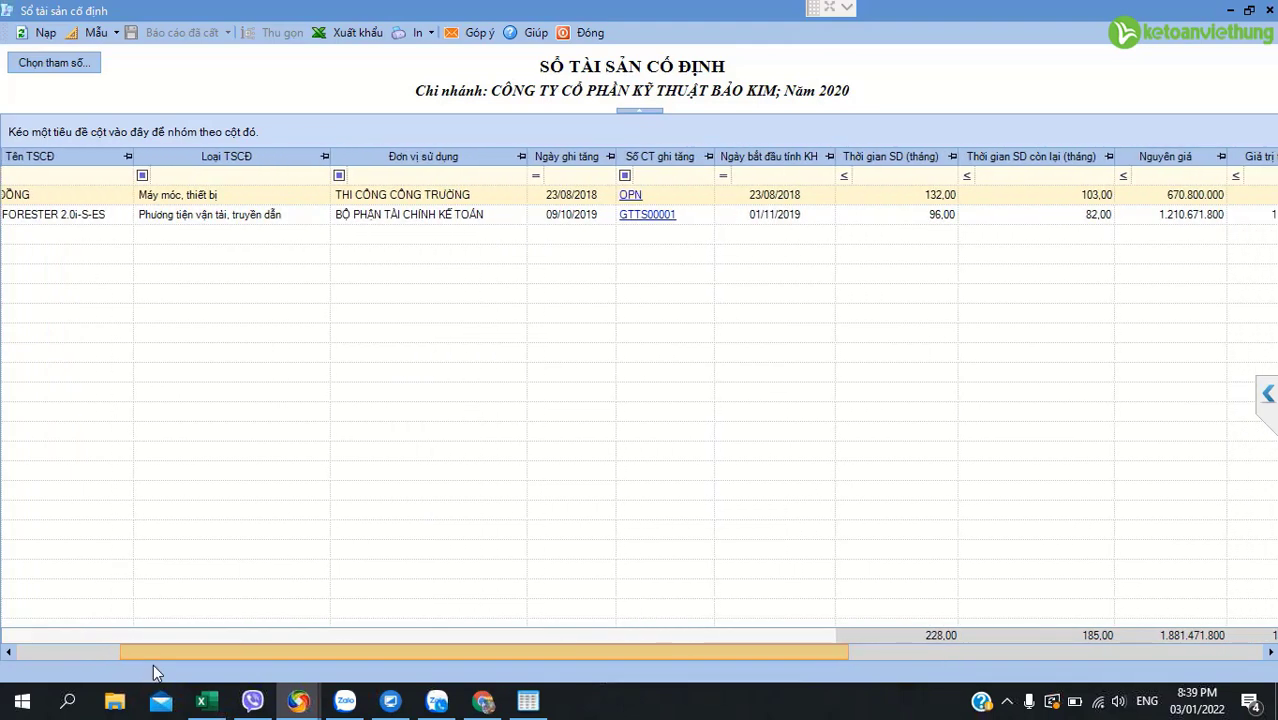
drag(153, 660, 588, 615)
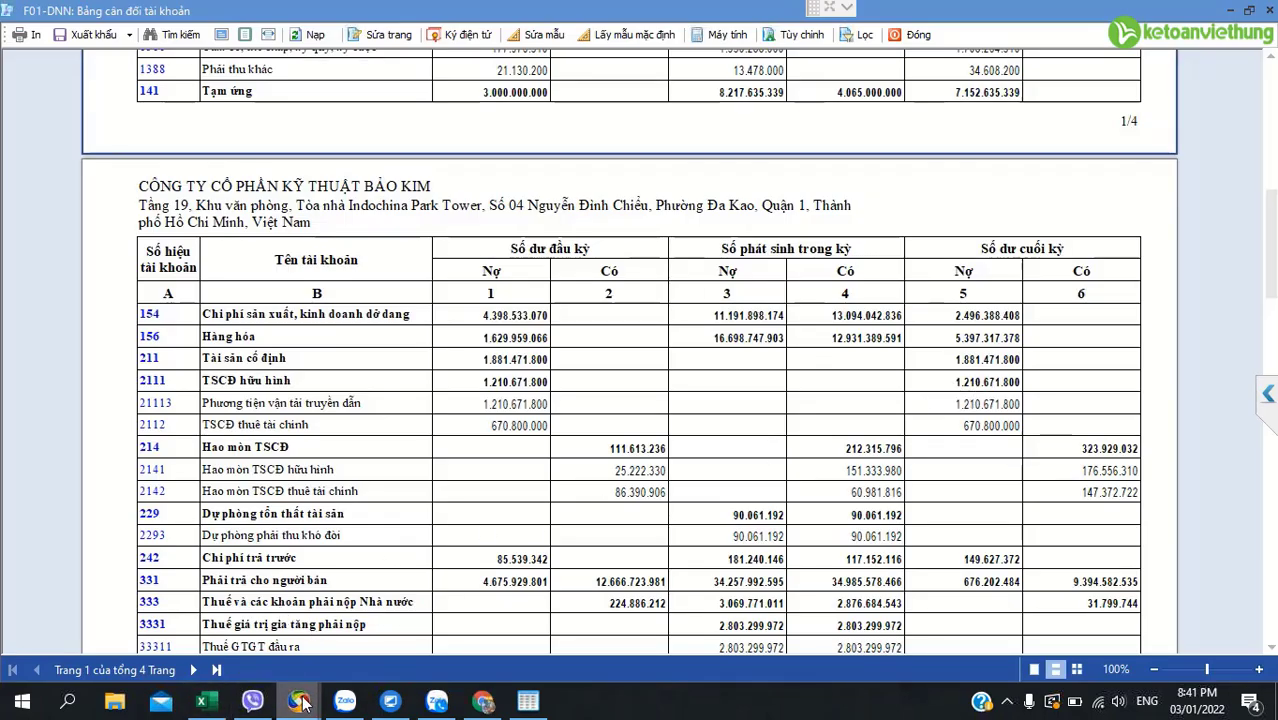
mouse_move(301, 702)
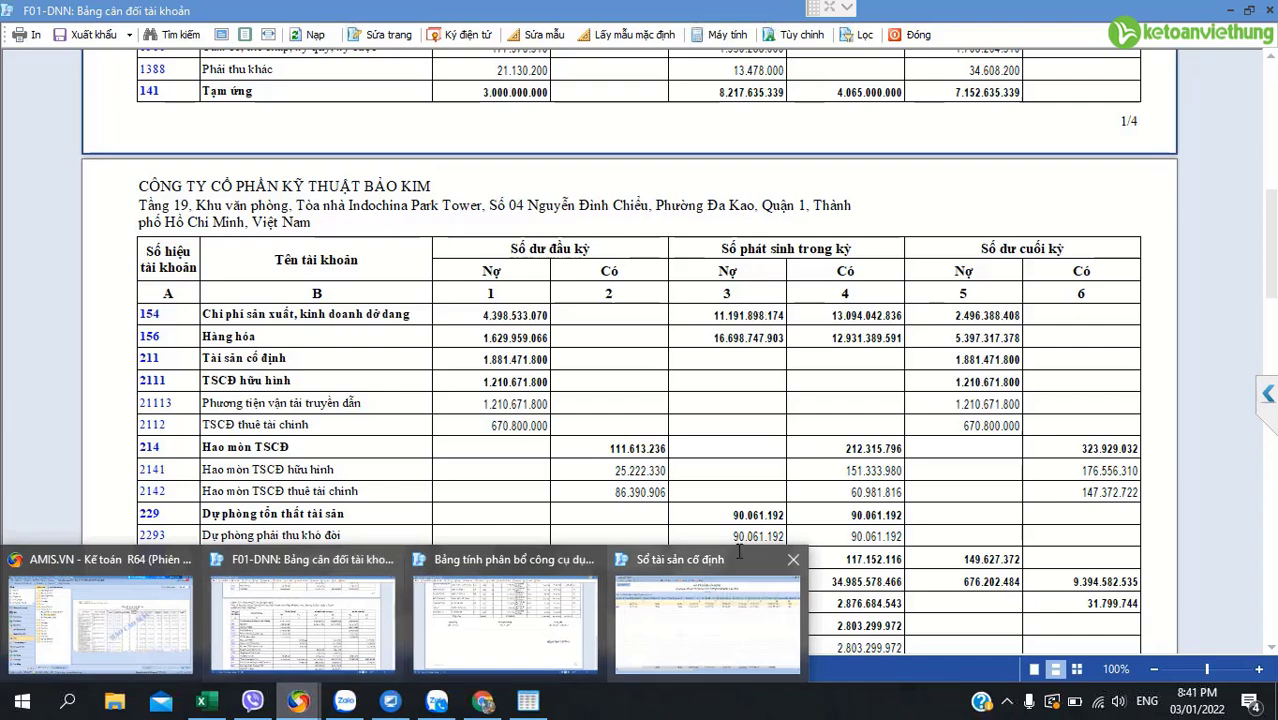
mouse_move(676, 605)
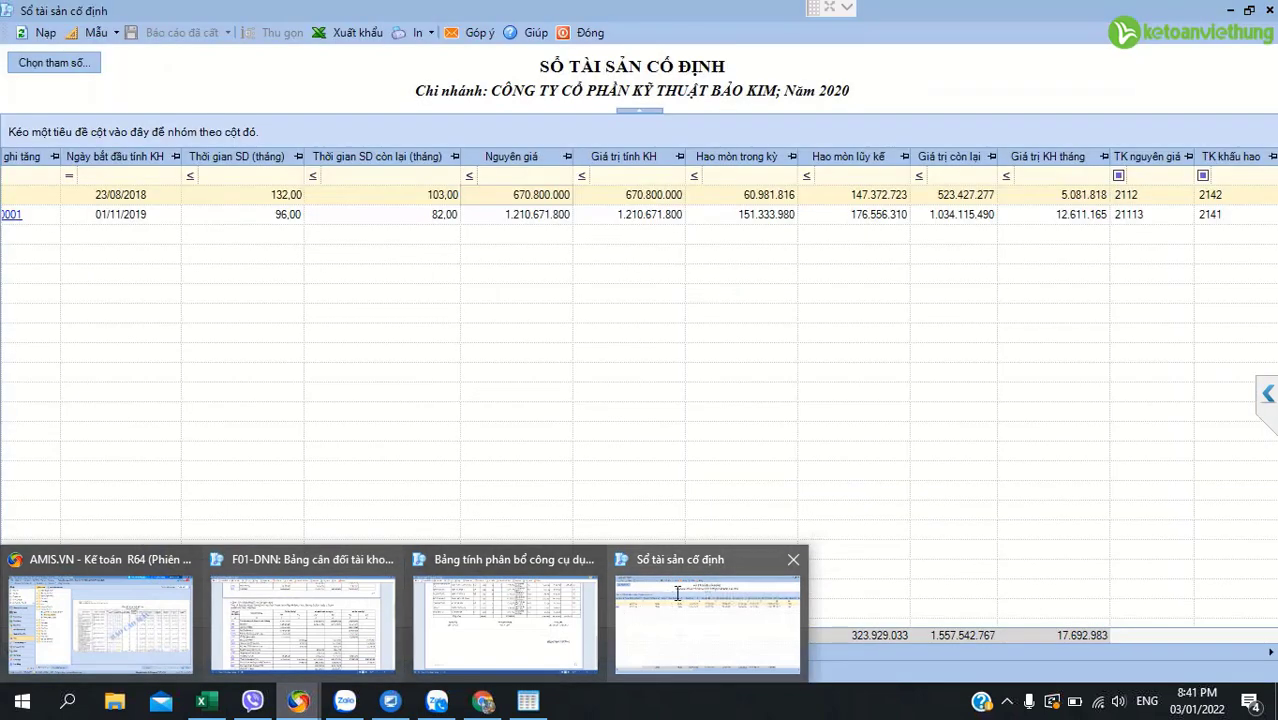
click(677, 595)
mouse_move(308, 703)
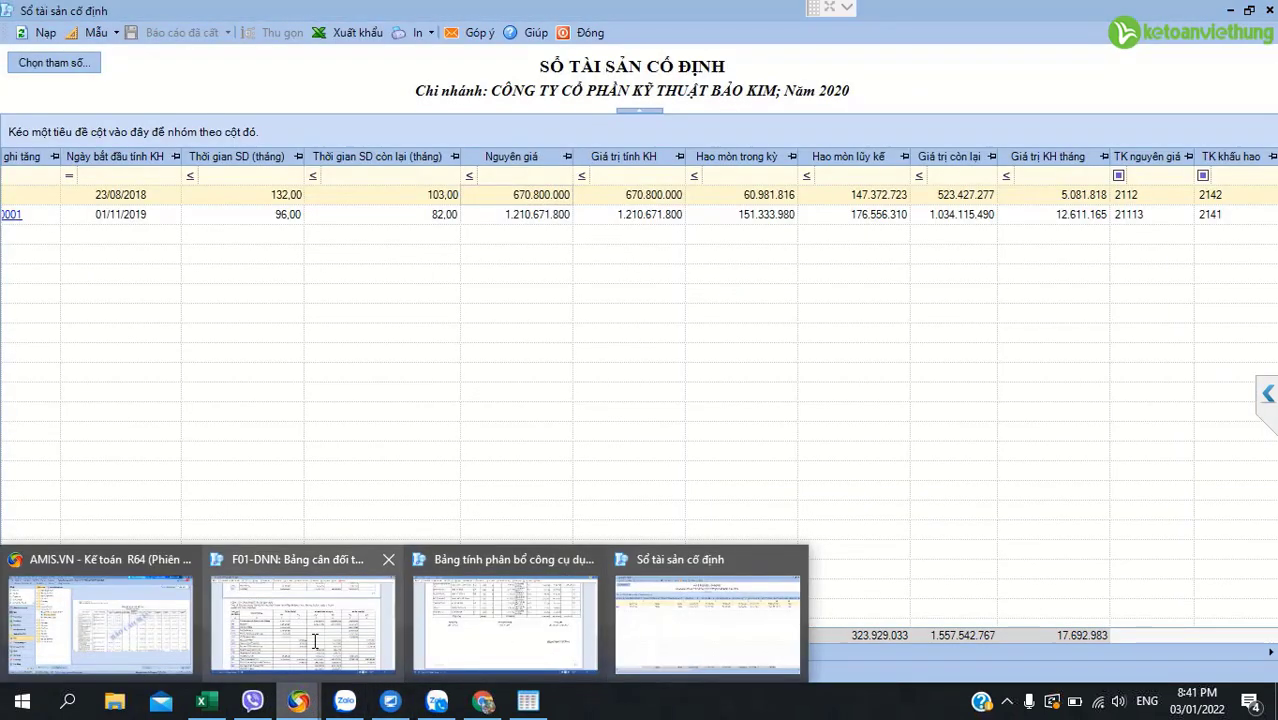
click(300, 612)
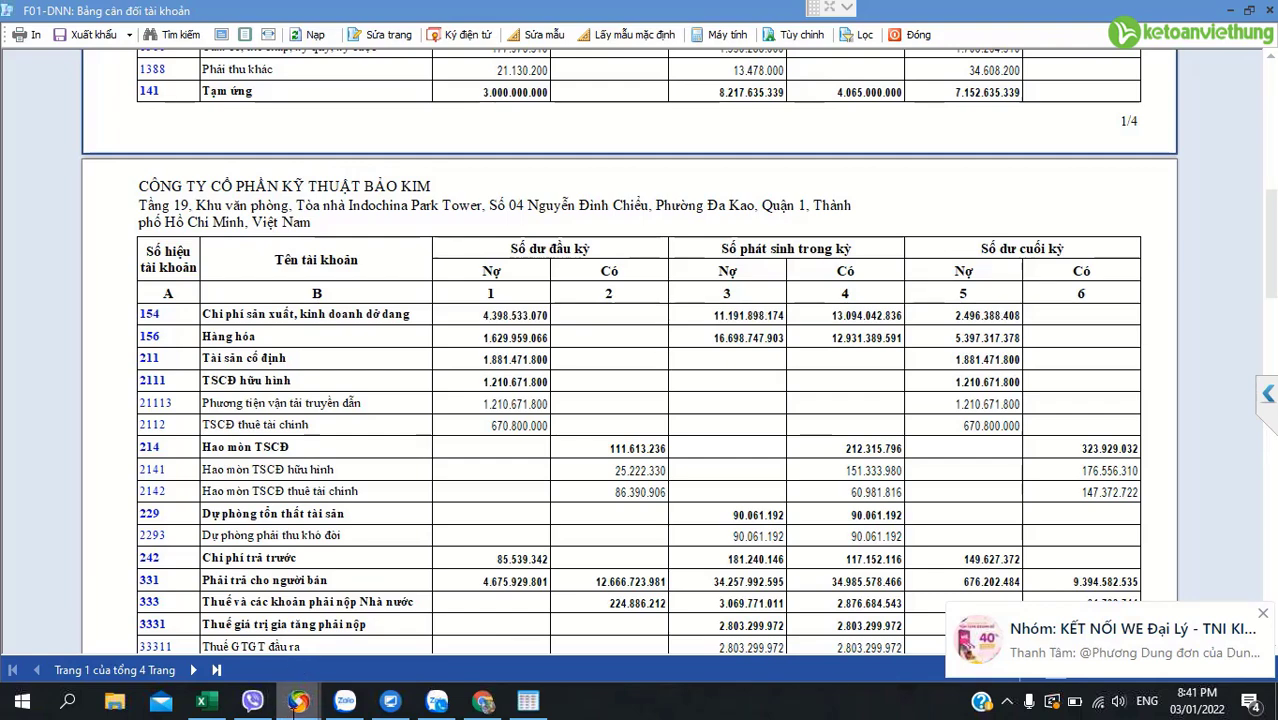
mouse_move(298, 700)
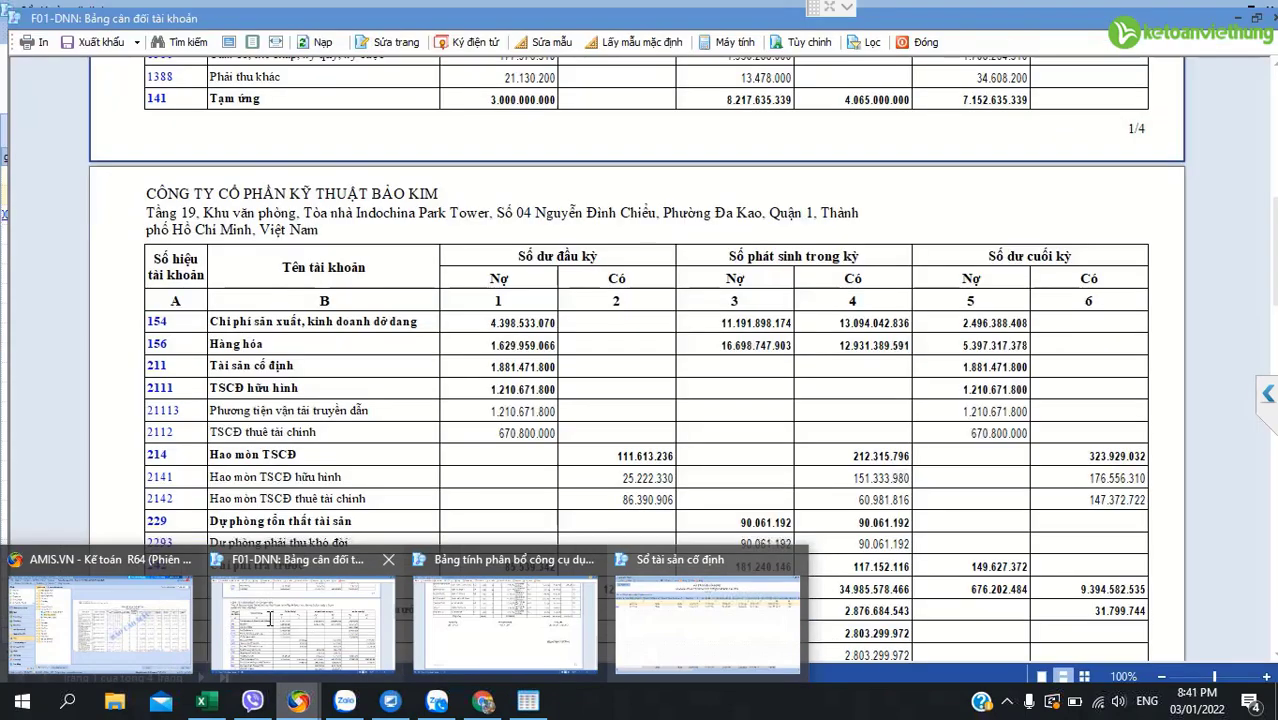
click(269, 618)
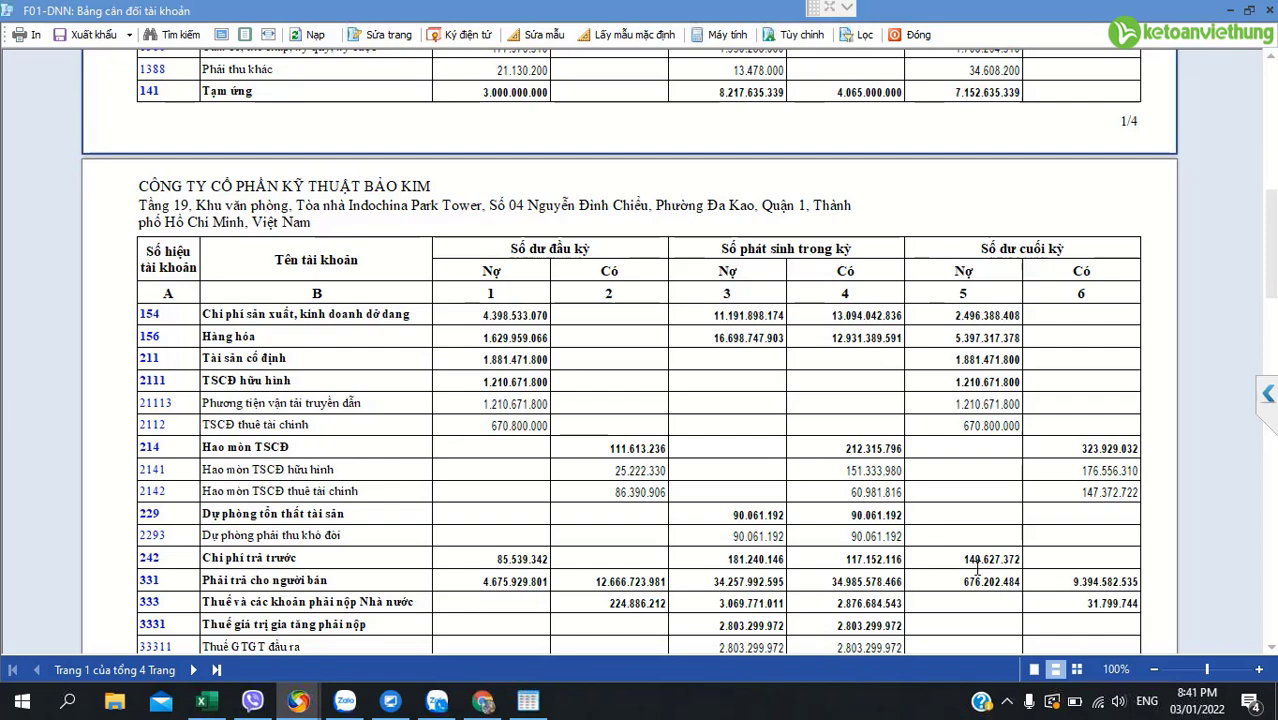
- Close the fixed asset register and generate the Bảng tính phân bổ công cụ dụng cụ report for Năm nay
click(1231, 10)
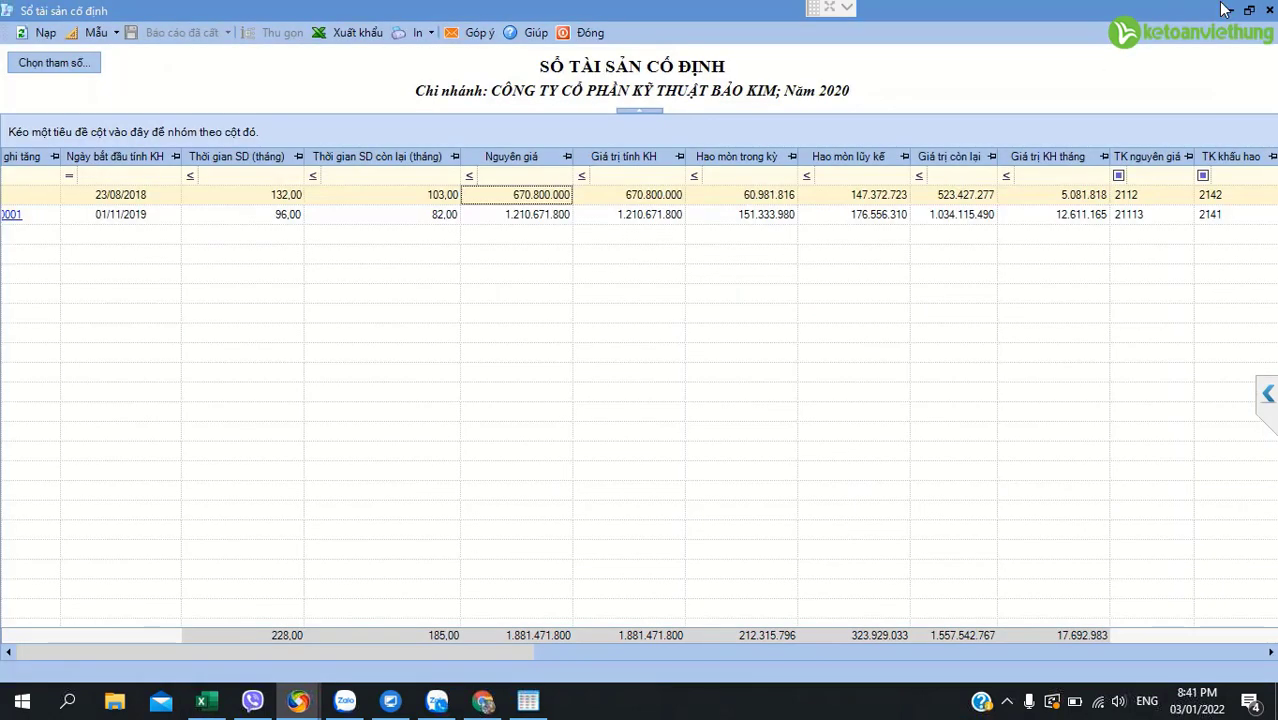
click(588, 33)
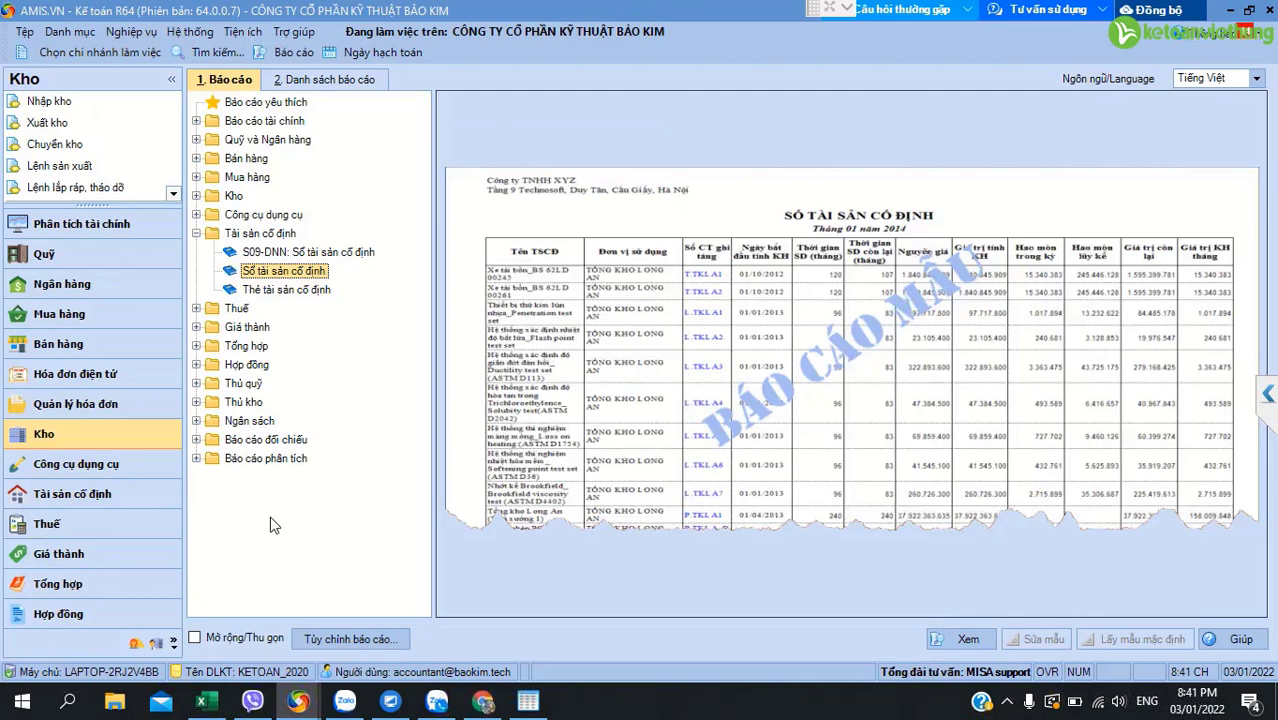
click(196, 214)
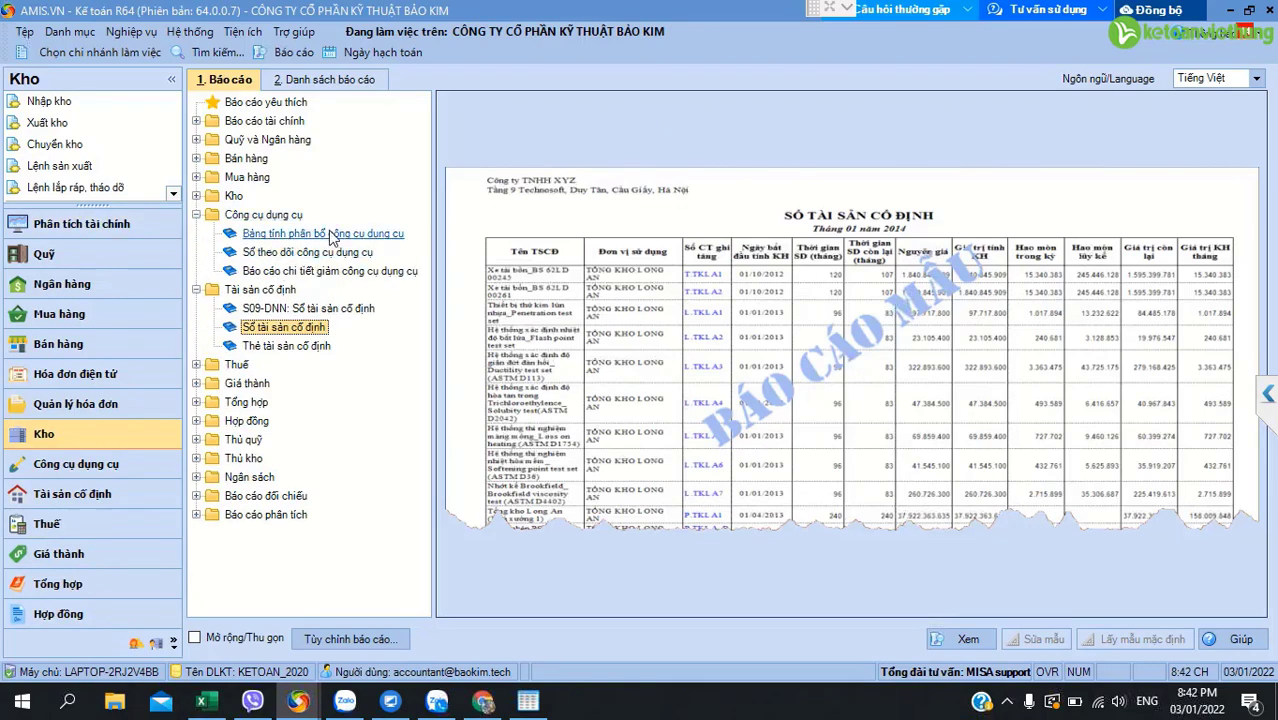
double_click(330, 234)
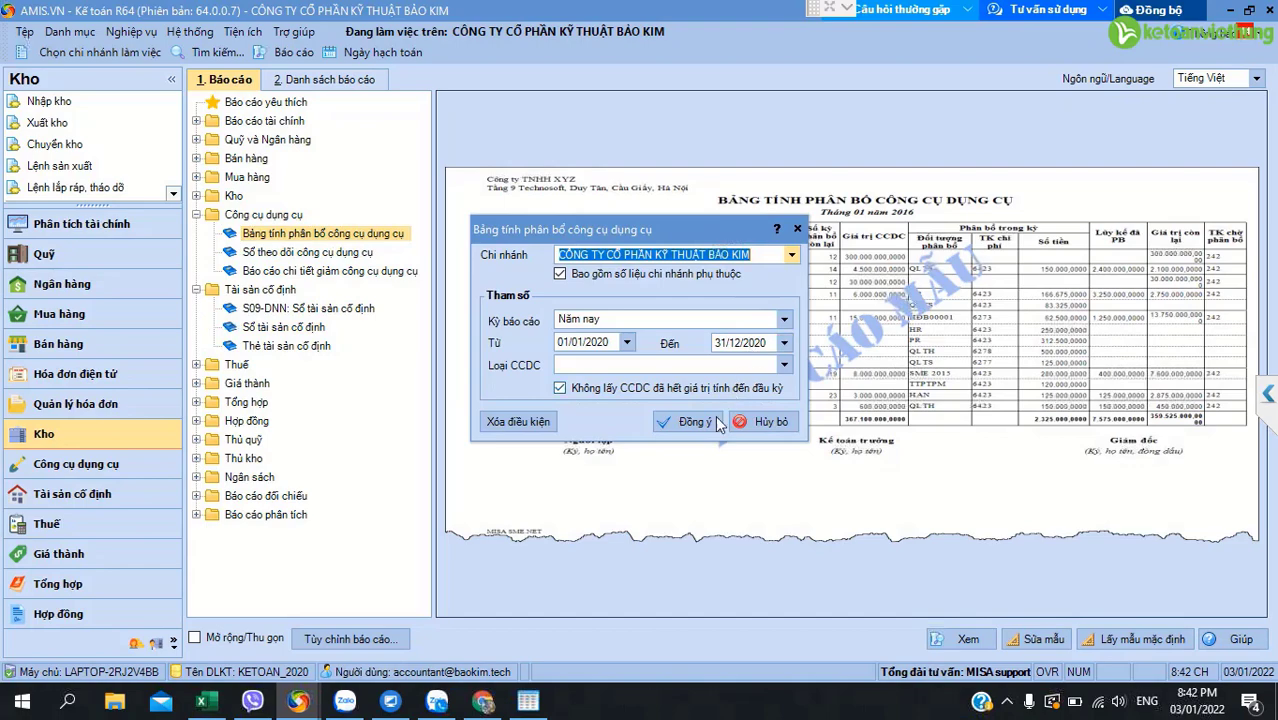
click(694, 422)
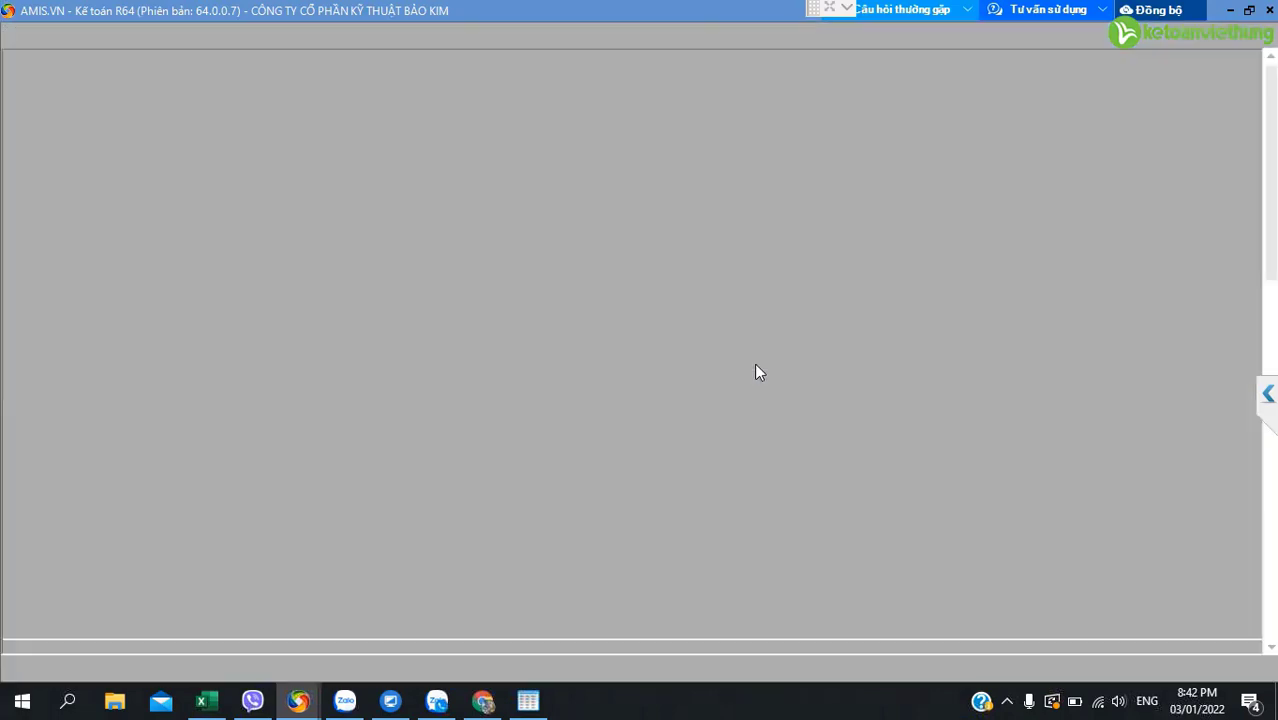
- Review the tool allocation table's items and remaining value, and compare them with account 242 in the F01-DNN trial balance
scroll(762, 393, down, 10)
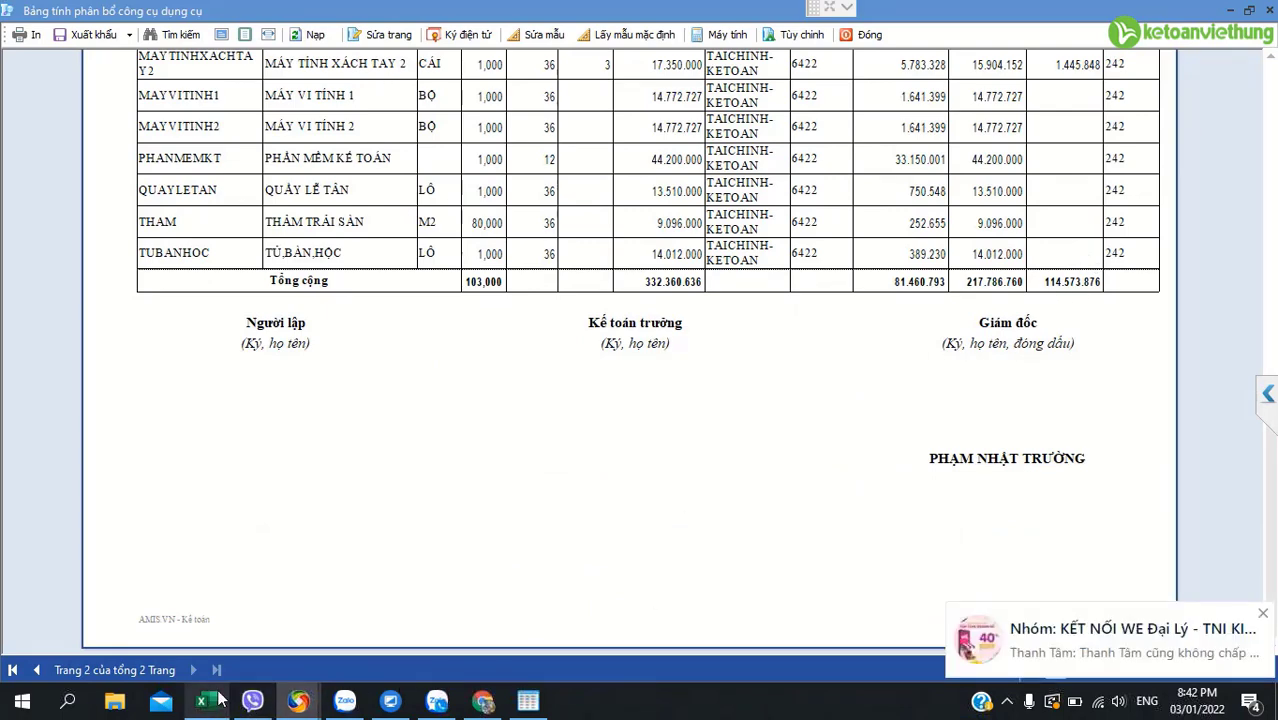
mouse_move(220, 700)
scroll(211, 632, up, 3)
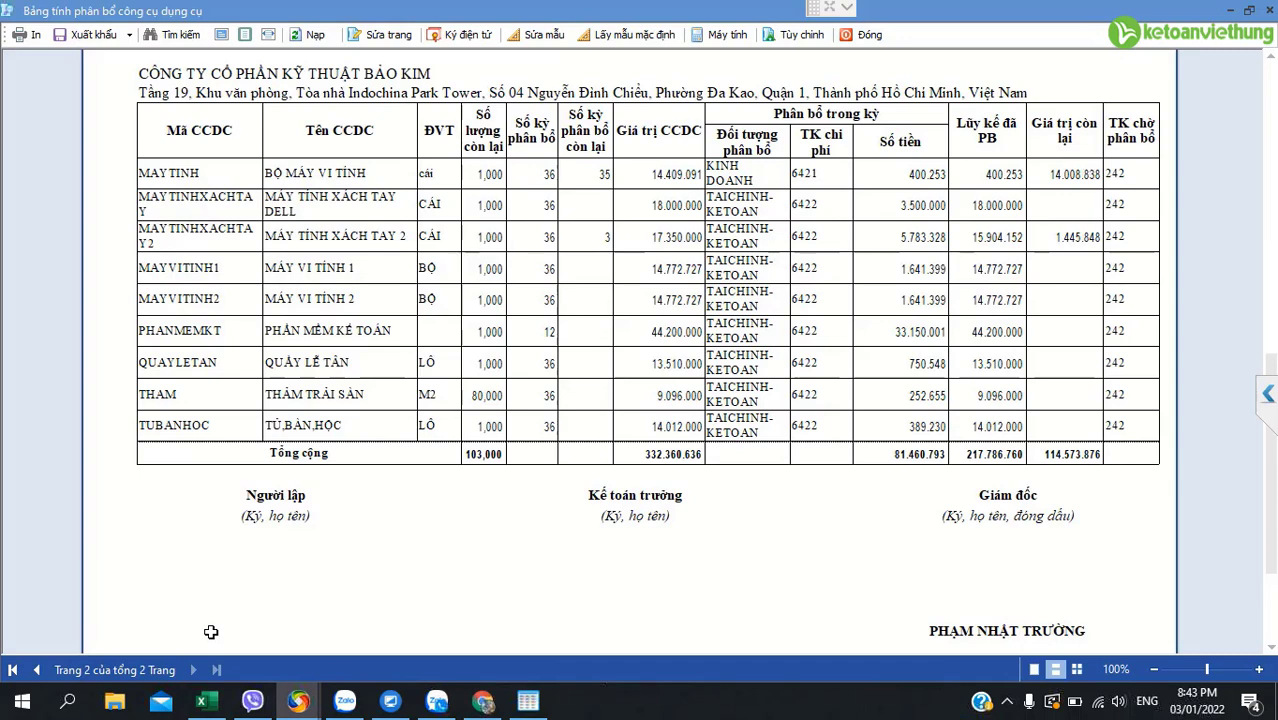
scroll(211, 632, up, 1)
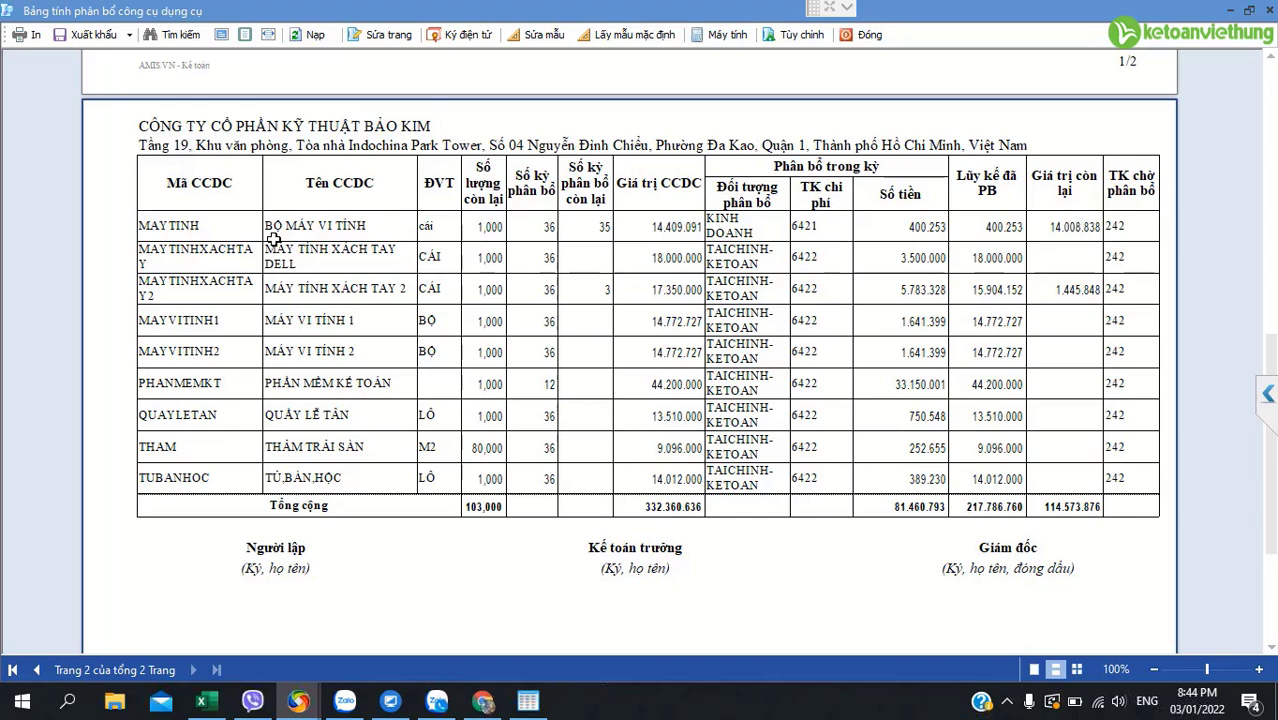
scroll(272, 238, up, 1)
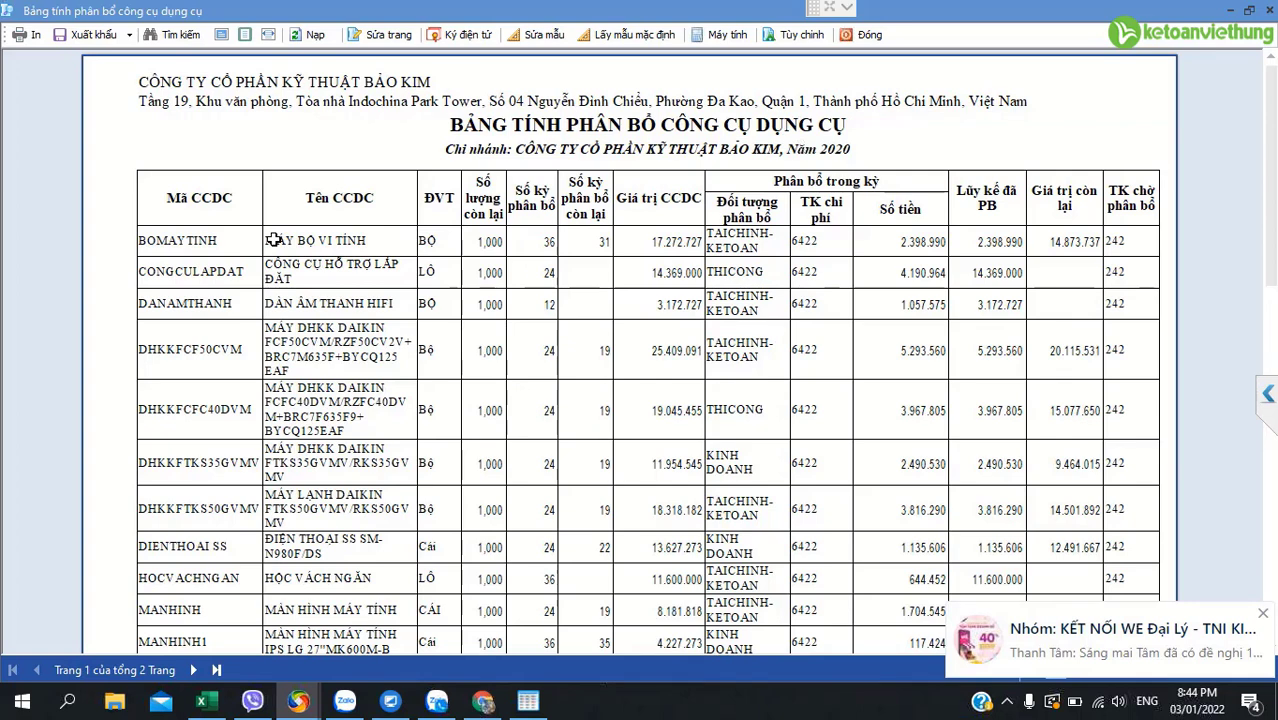
click(298, 702)
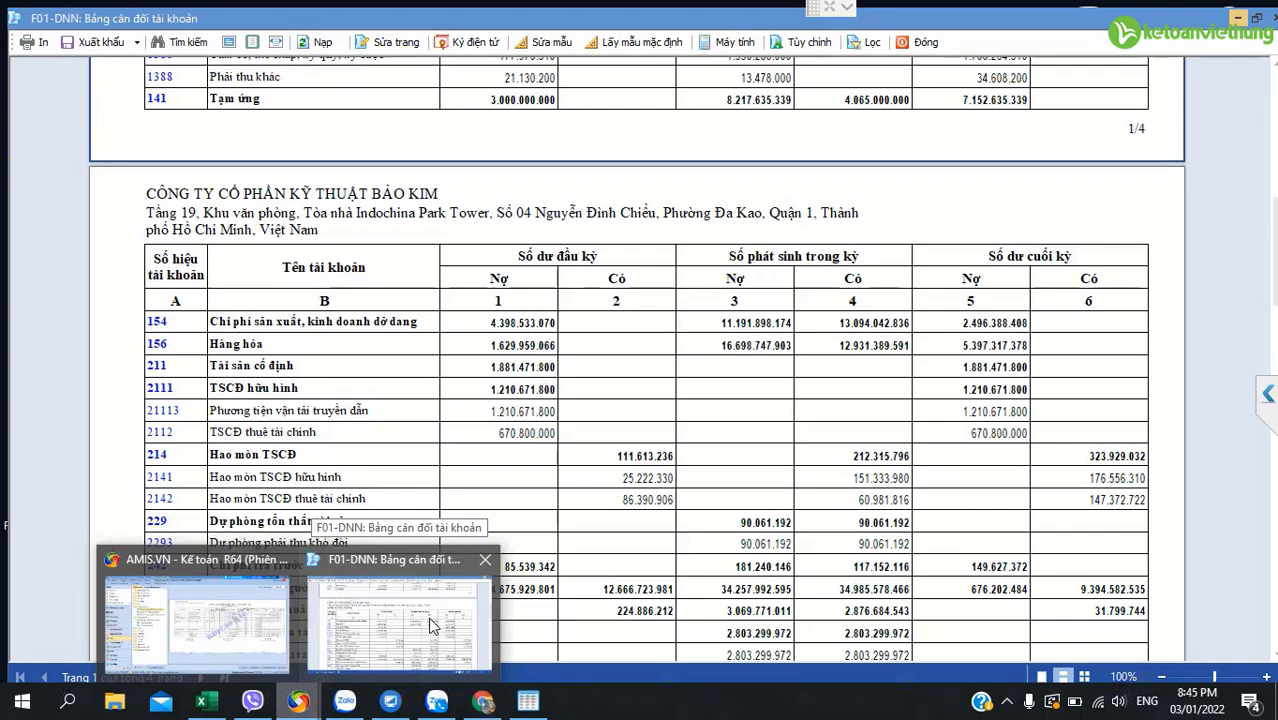
click(432, 622)
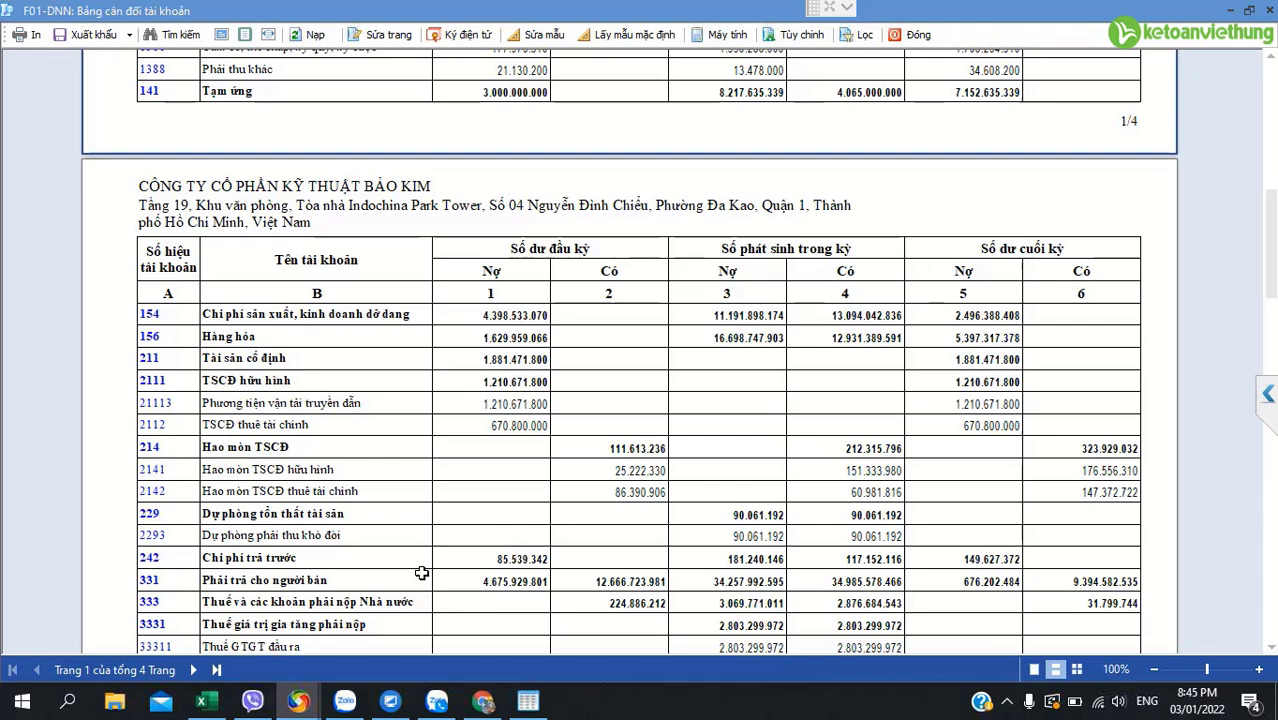
- Switch to the Excel reconciliation sheet and add the row label TK 242 in A4
key(alt+Tab)
text(T)
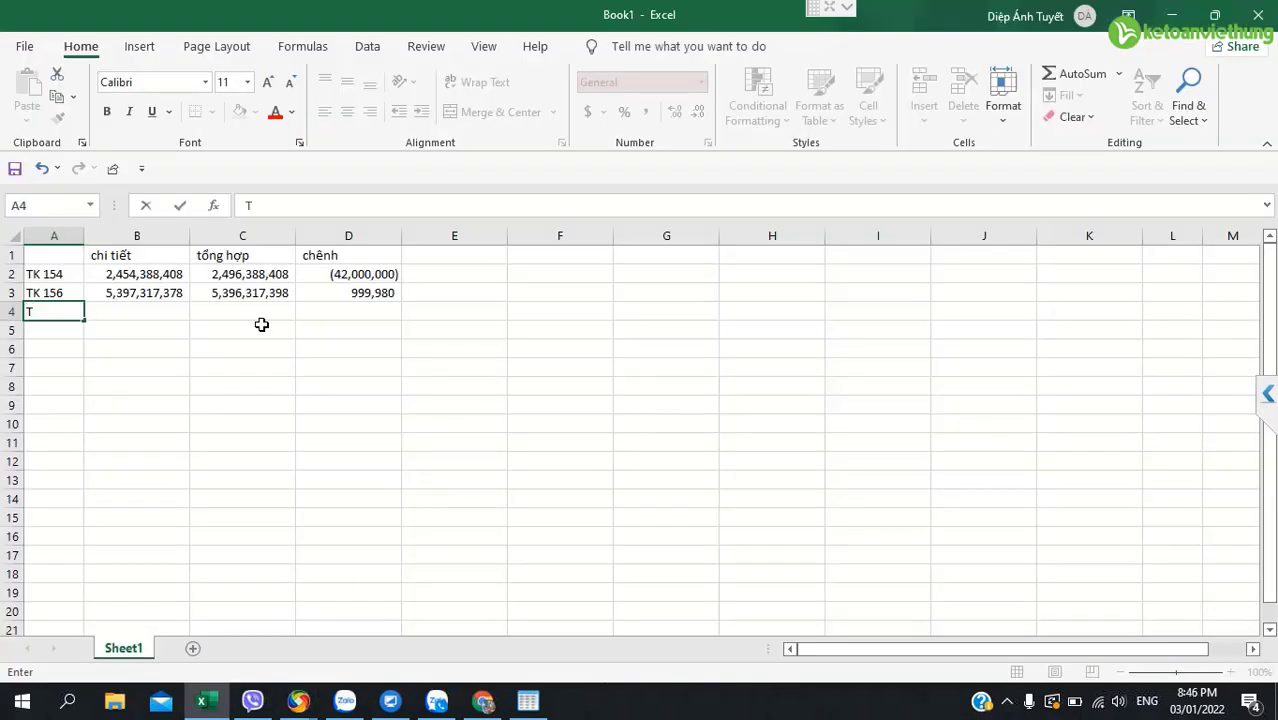
text(k)
key(BackSpace)
text(K 242)
key(Return)
key(Up)
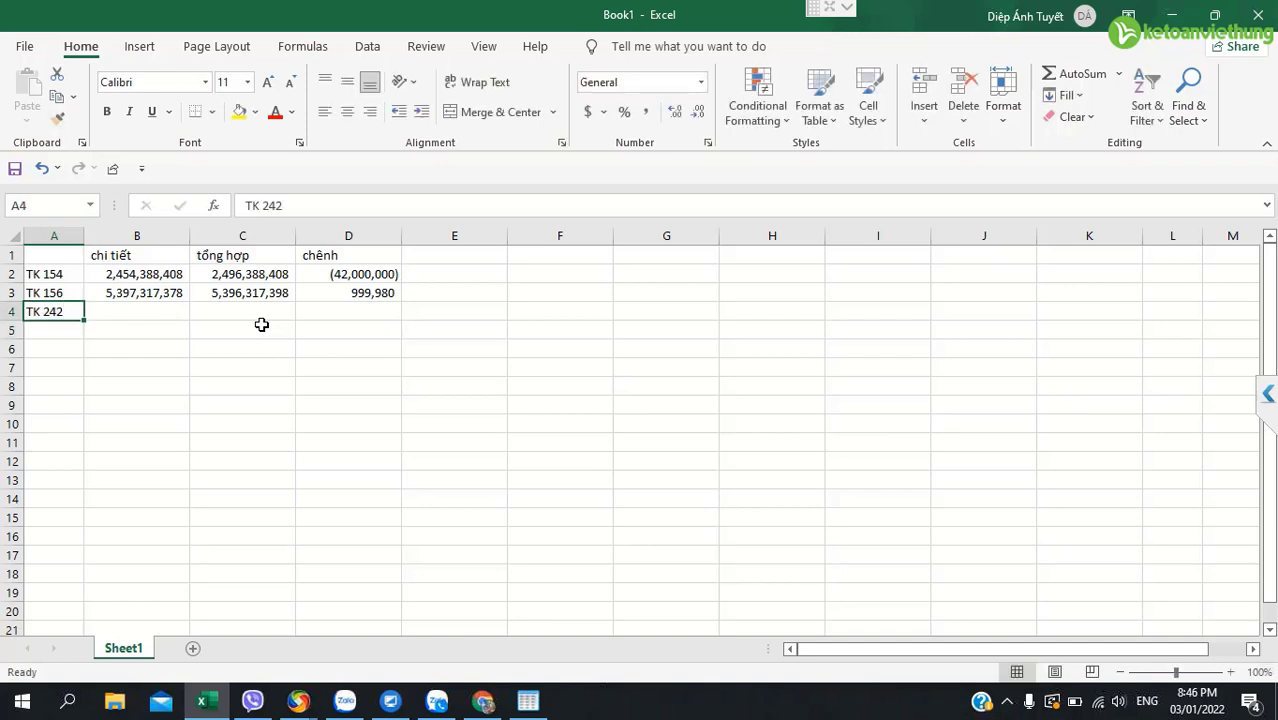
- Enter 114573876 as the TK 242 chi tiết amount in B4 and 149627372 as its tổng hợp amount in C4
key(Right)
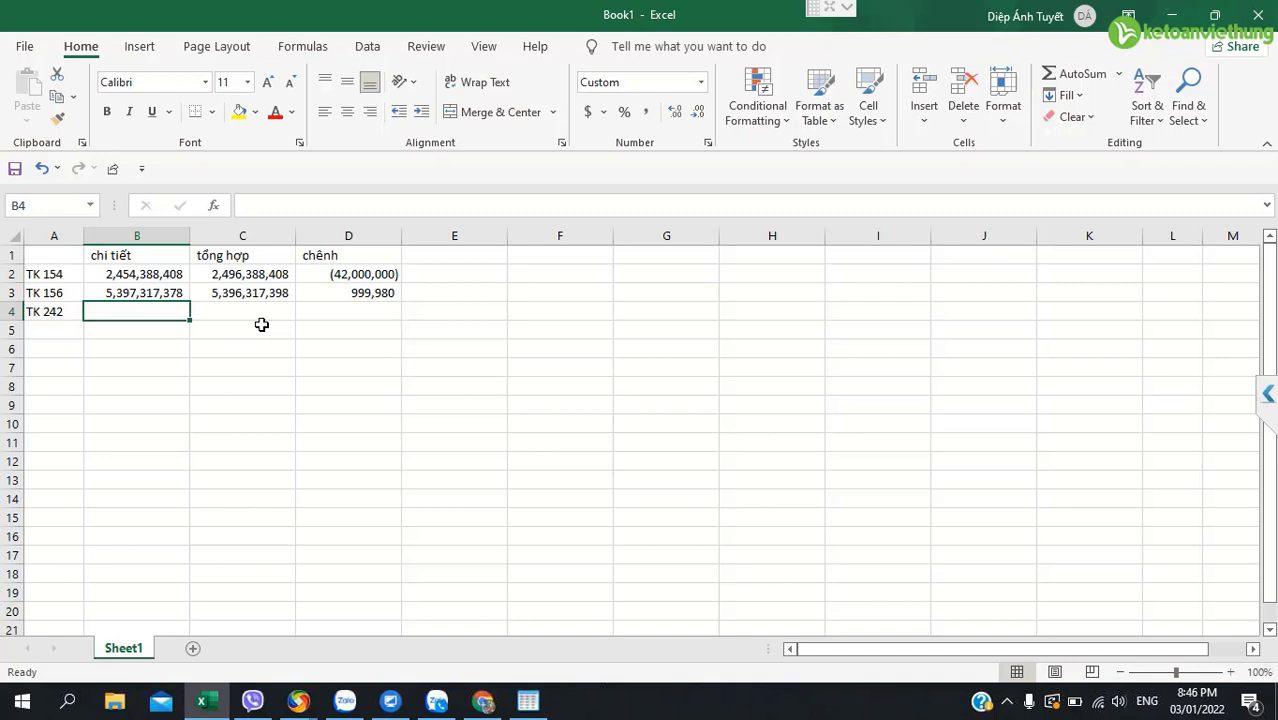
text(114,573,)
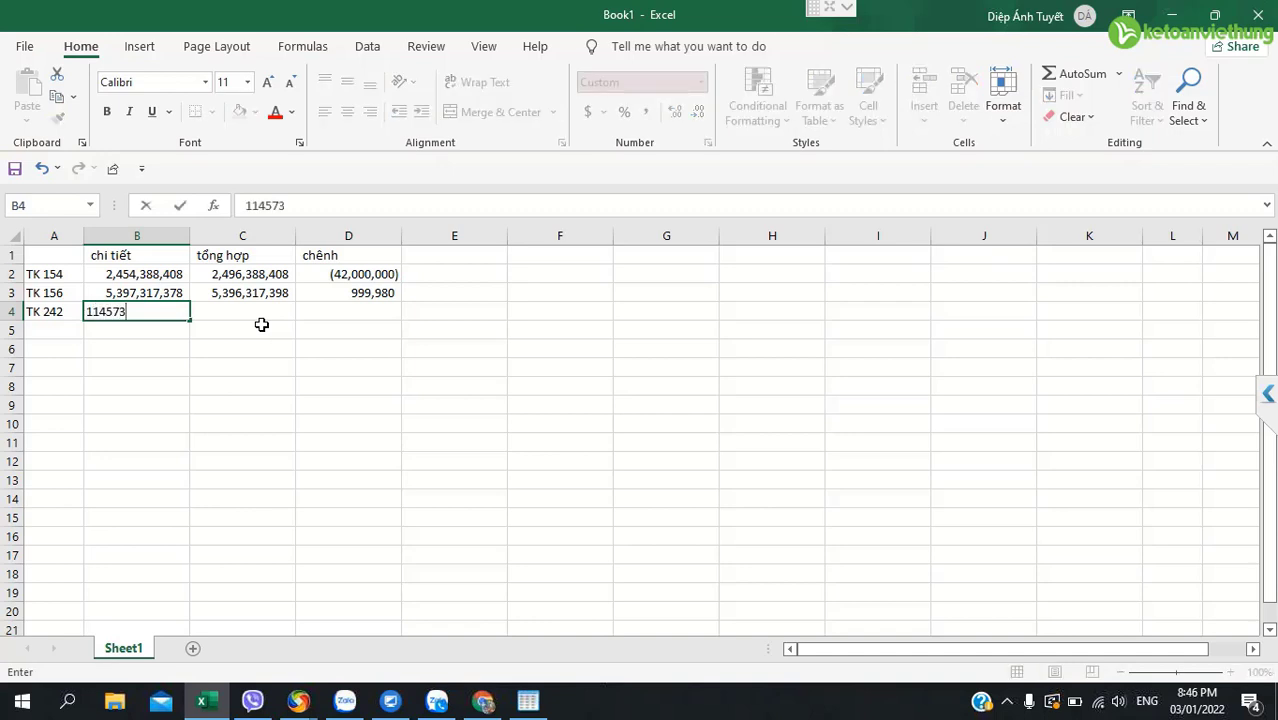
text(876)
key(Tab)
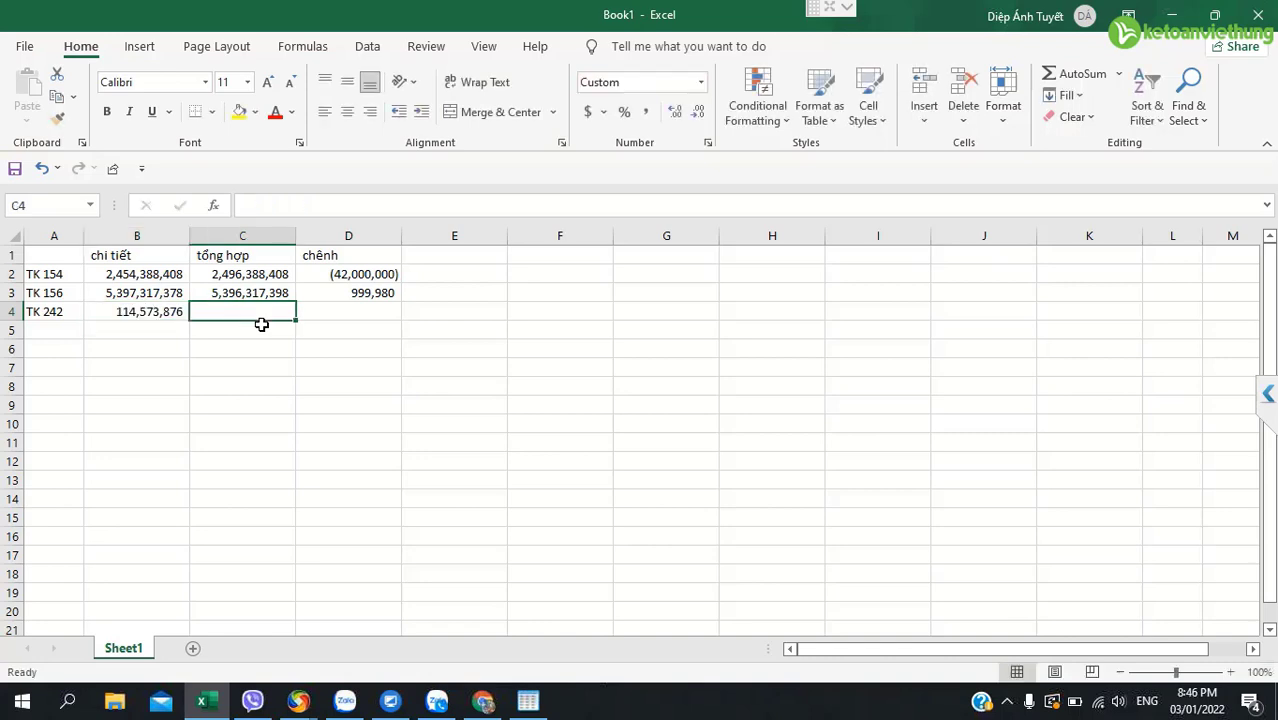
text(1)
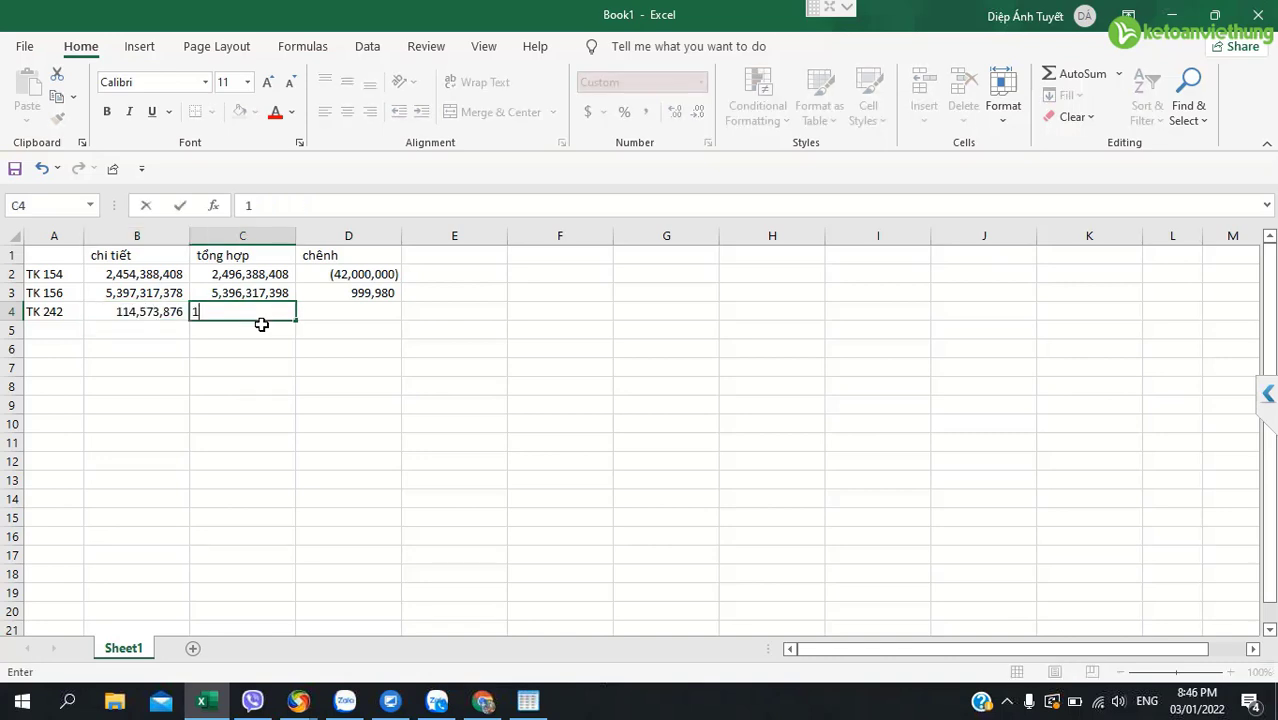
text(49,627,37)
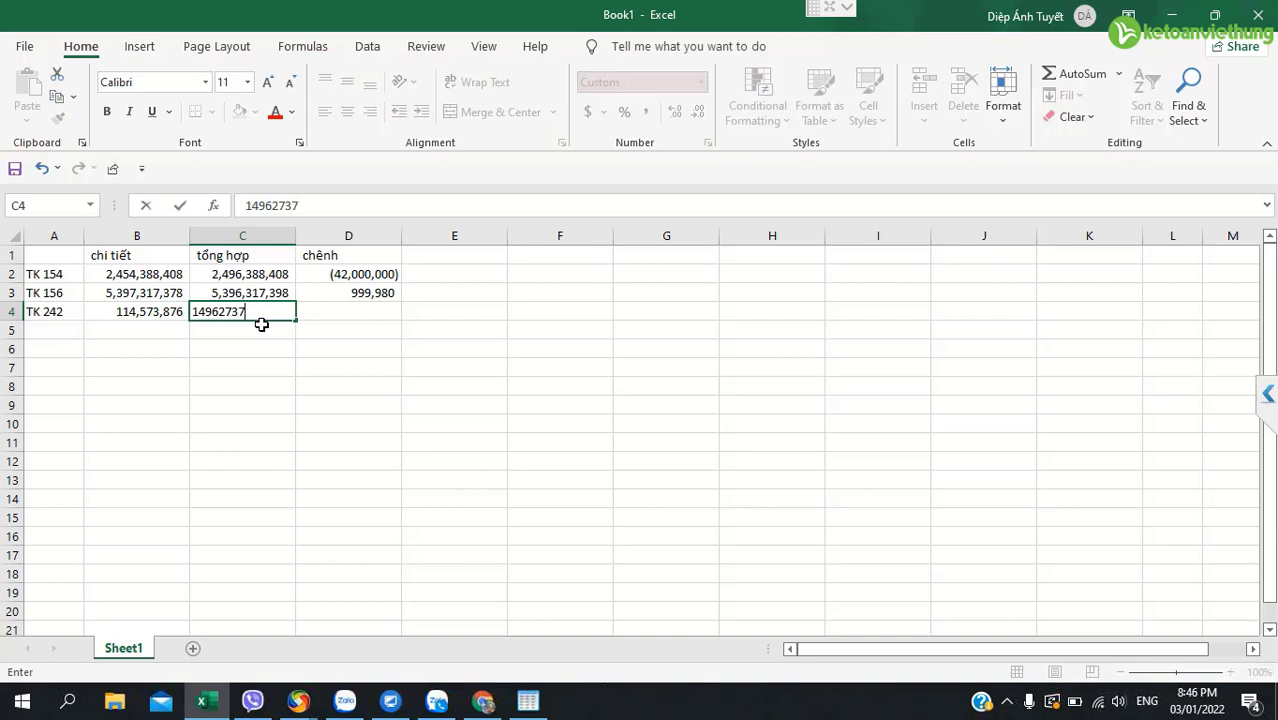
text(2)
key(Return)
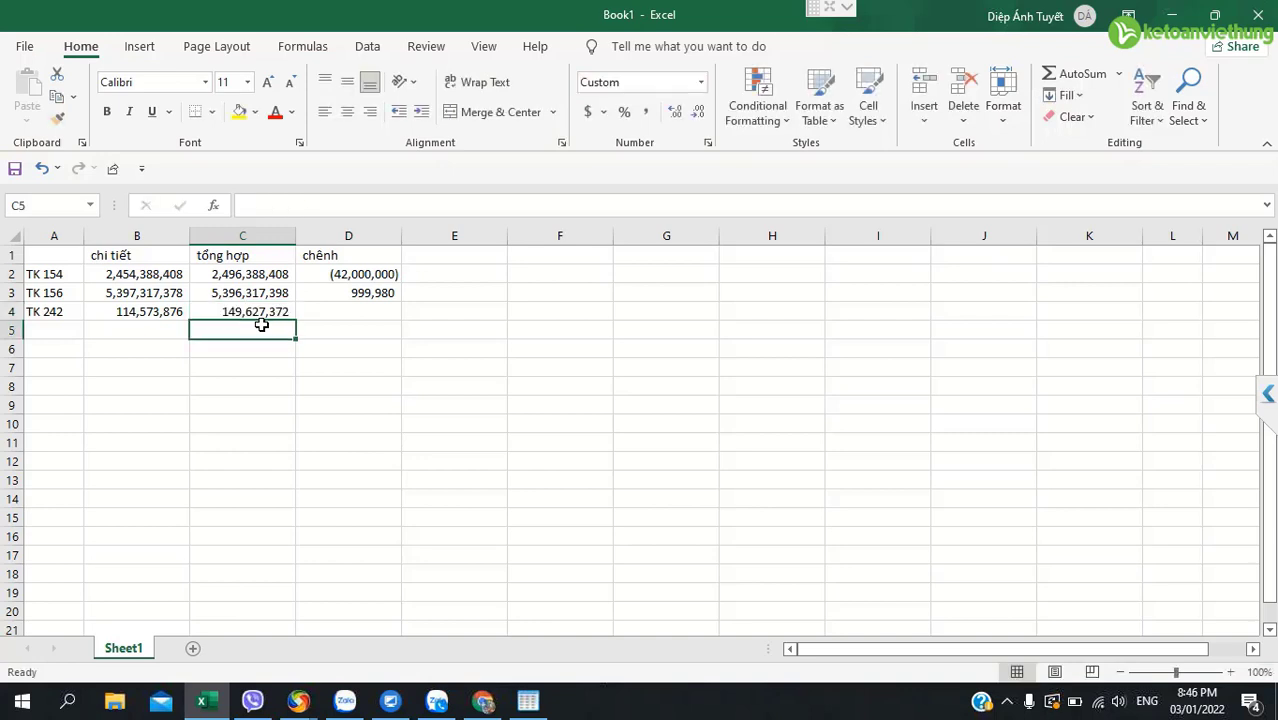
- Copy the chênh formula from D3 down into D4 for TK 242
key(Up)
key(Right)
key(ctrl+d)
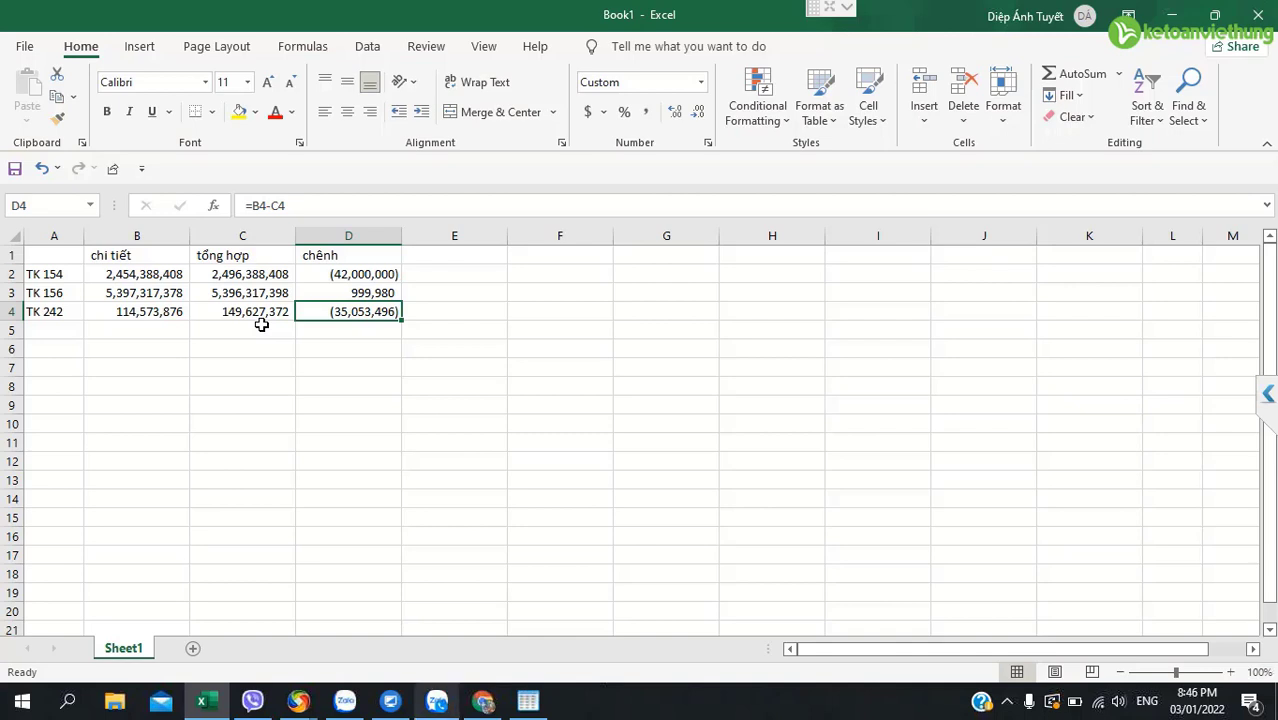
- Return to the trial balance, open the Tổng hợp công nợ phải trả detail of account 331, review the supplier balances and close it
key(alt+Tab)
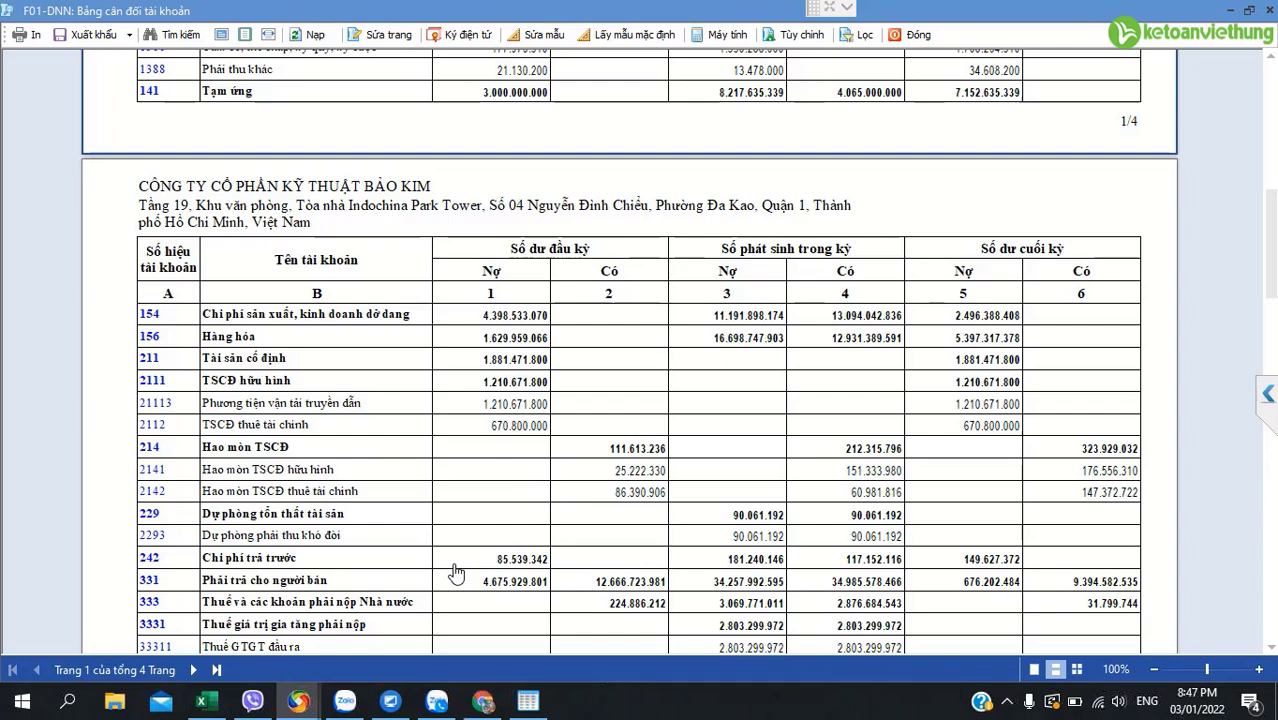
click(151, 584)
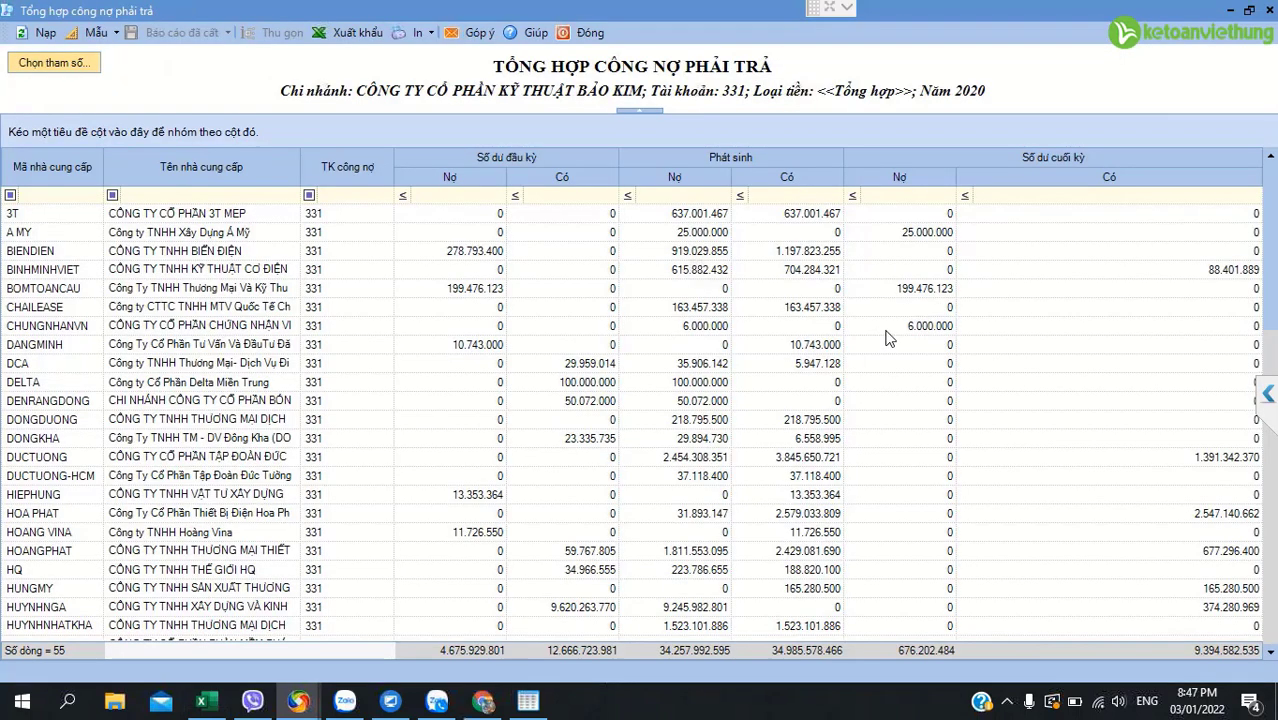
click(888, 333)
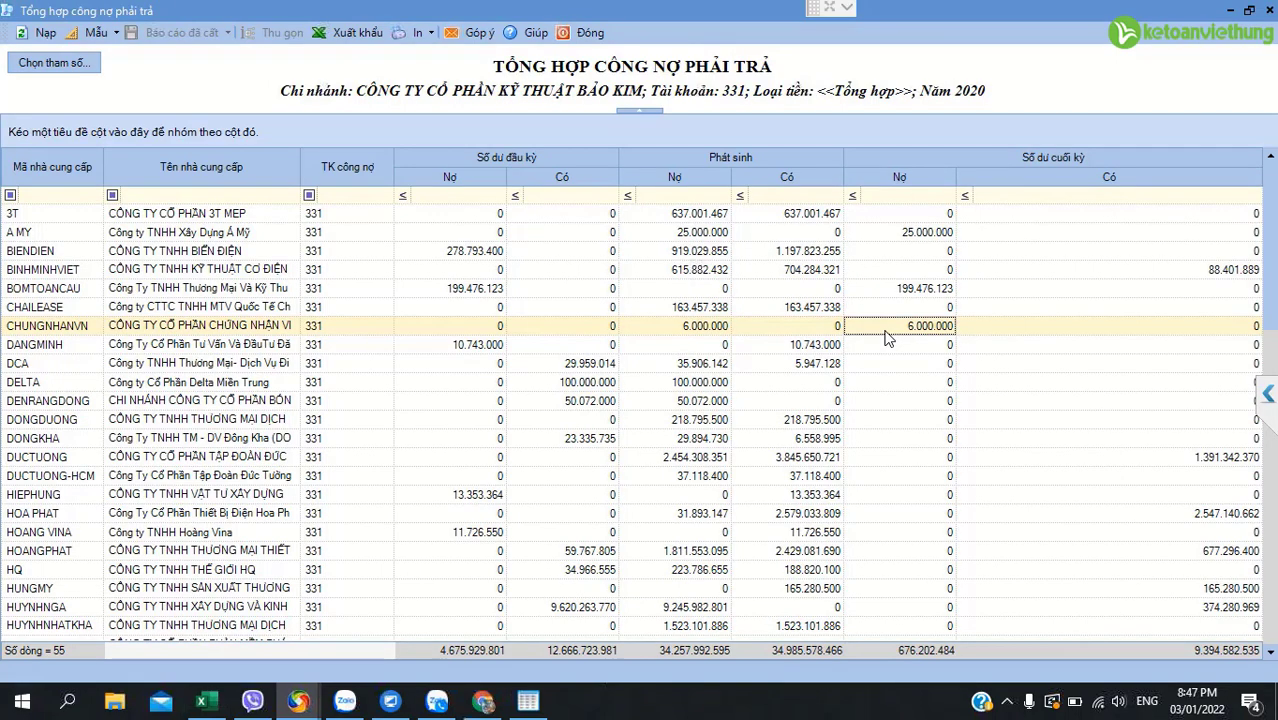
scroll(888, 338, down, 4)
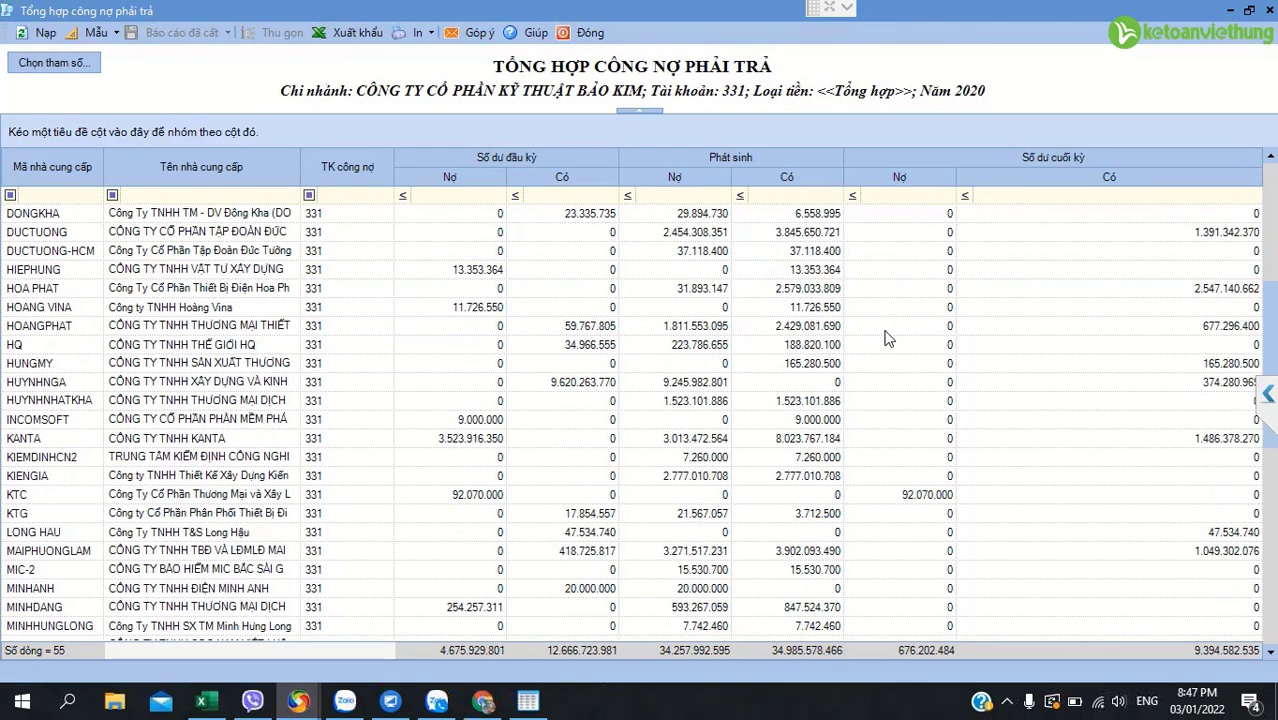
scroll(888, 338, down, 5)
scroll(888, 338, down, 2)
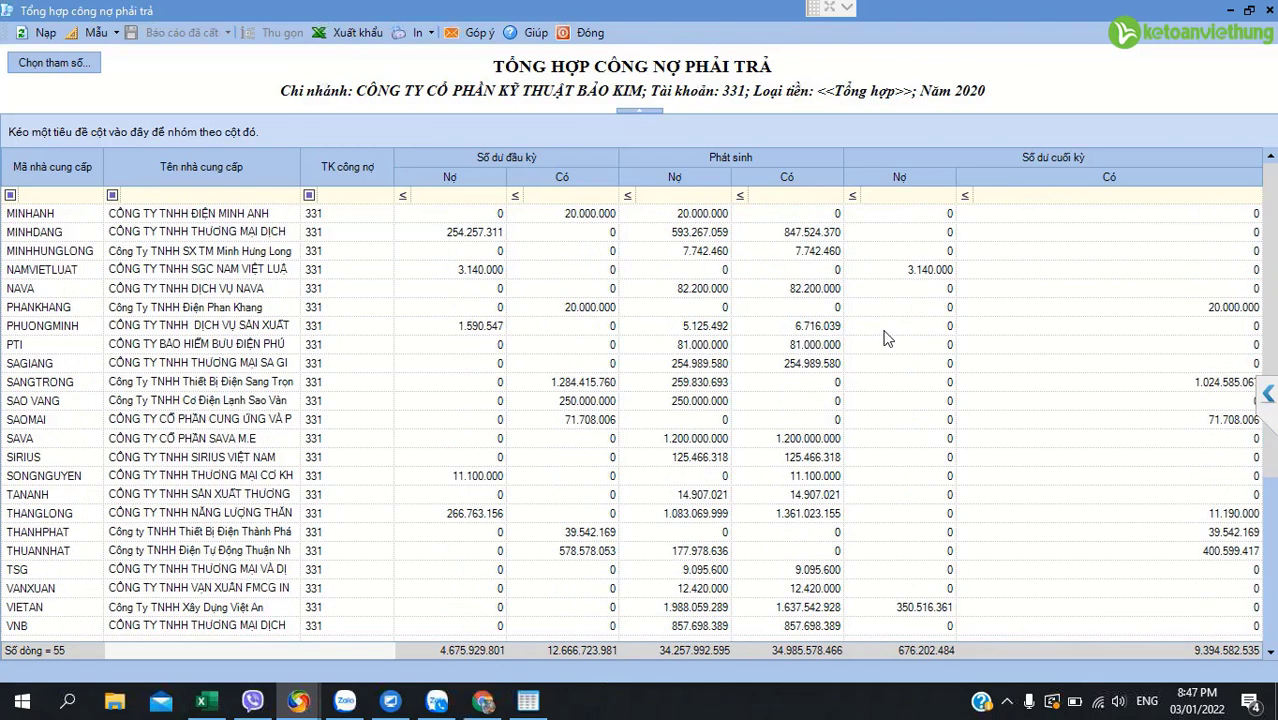
click(596, 38)
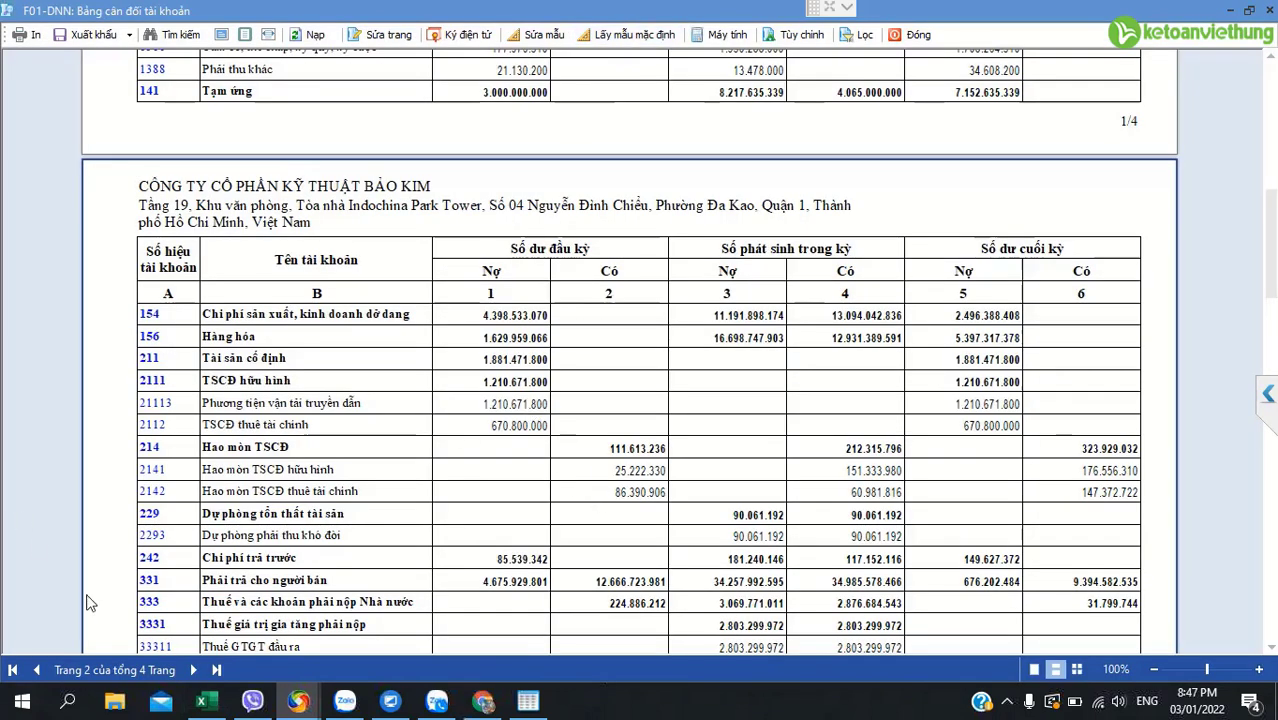
- Review the rest of the trial balance from account 331 through account 911 and the Cộng total row
scroll(186, 588, down, 2)
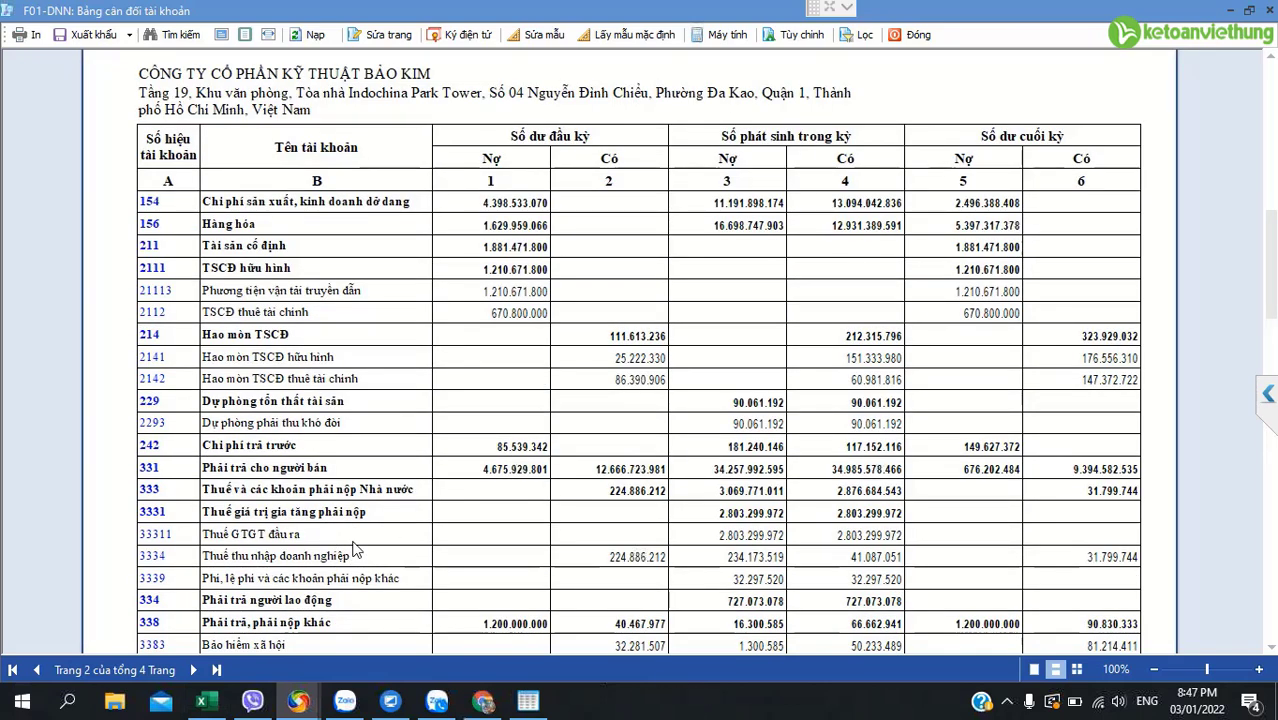
scroll(536, 570, down, 4)
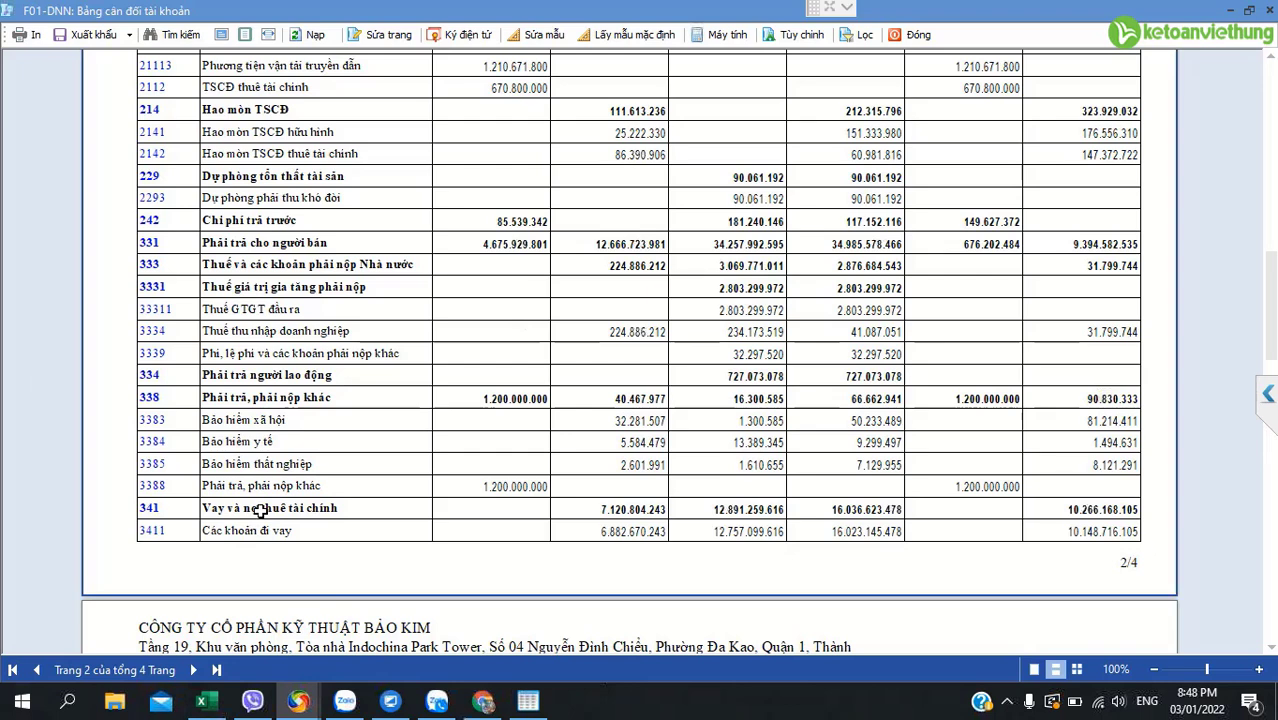
scroll(258, 510, down, 3)
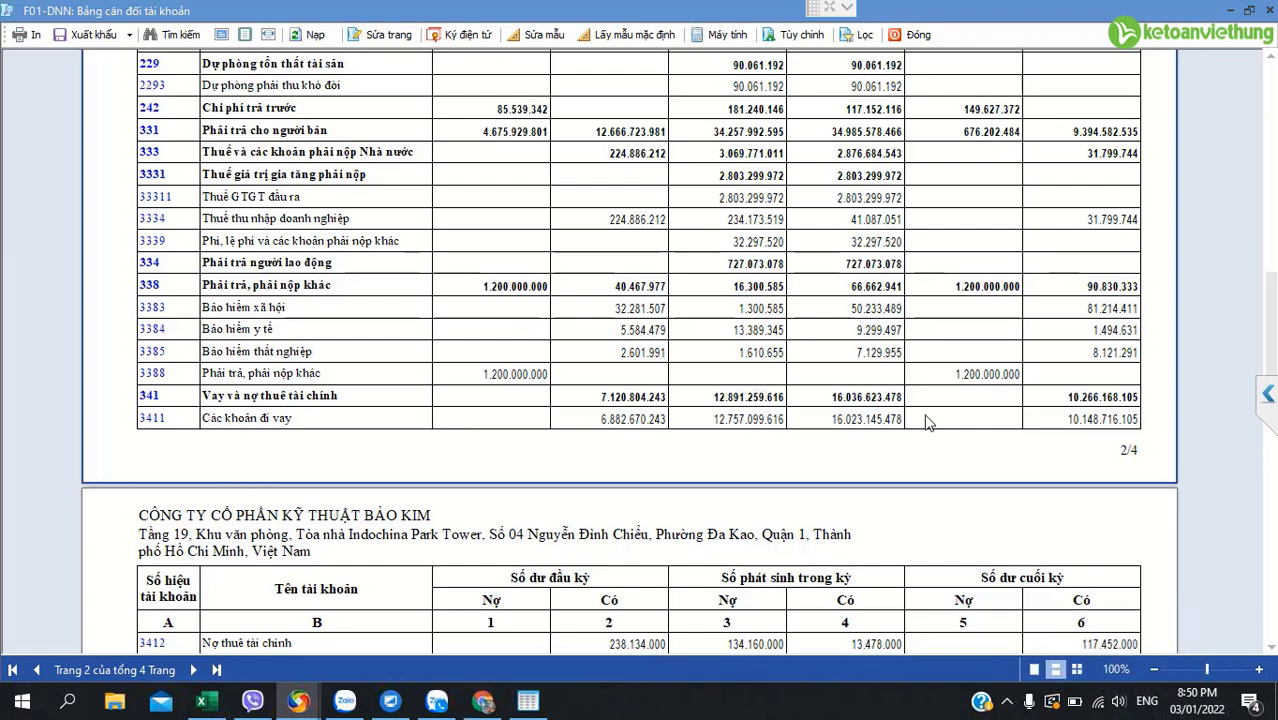
scroll(926, 422, down, 5)
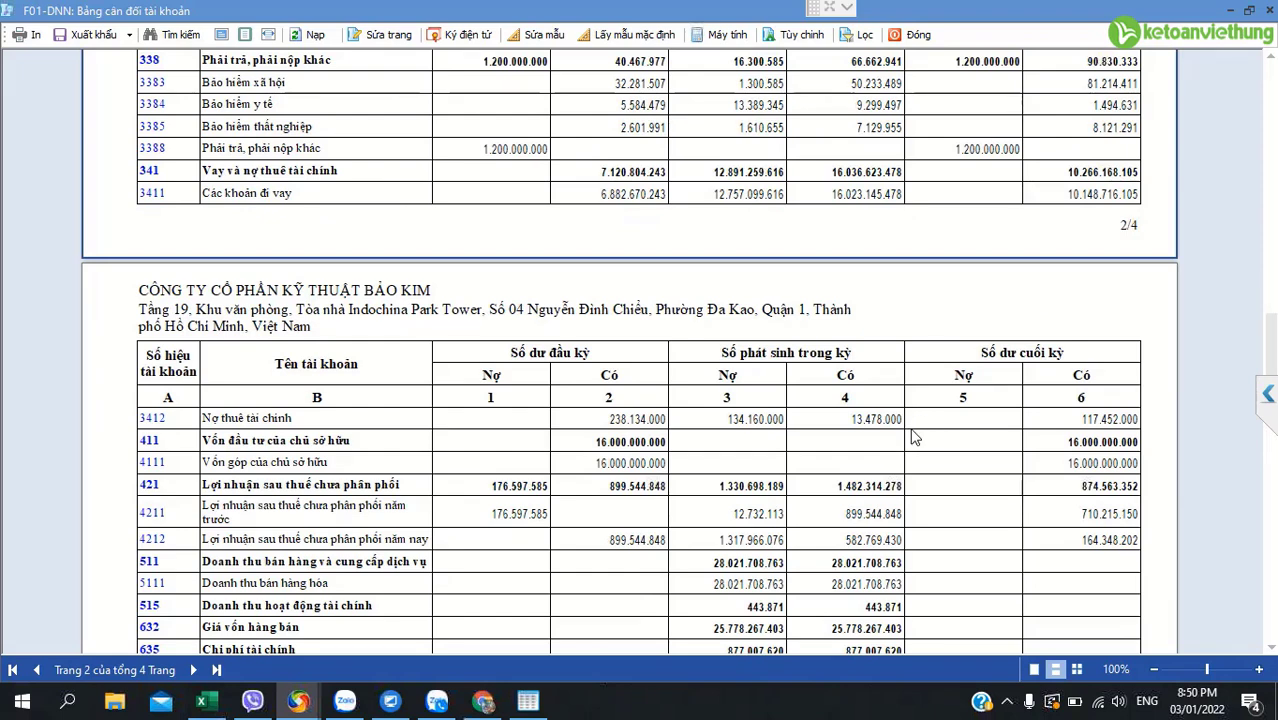
scroll(912, 436, down, 5)
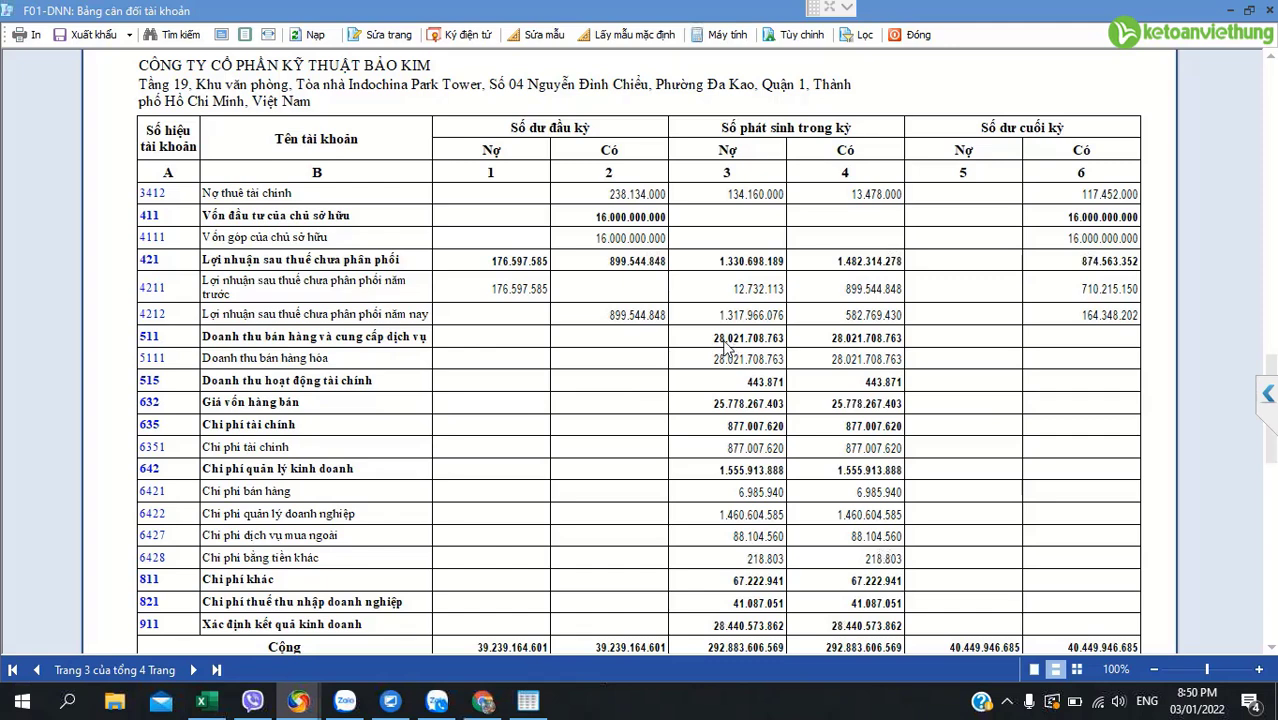
scroll(720, 375, up, 1)
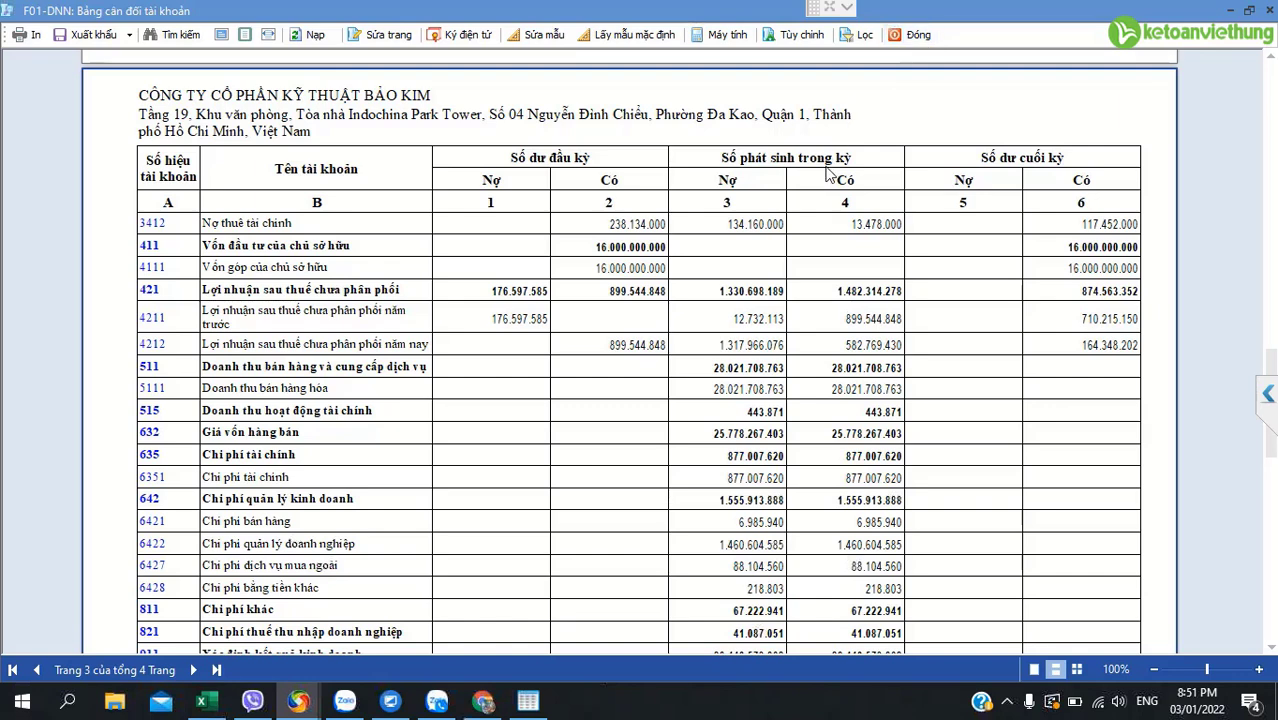
scroll(826, 175, down, 3)
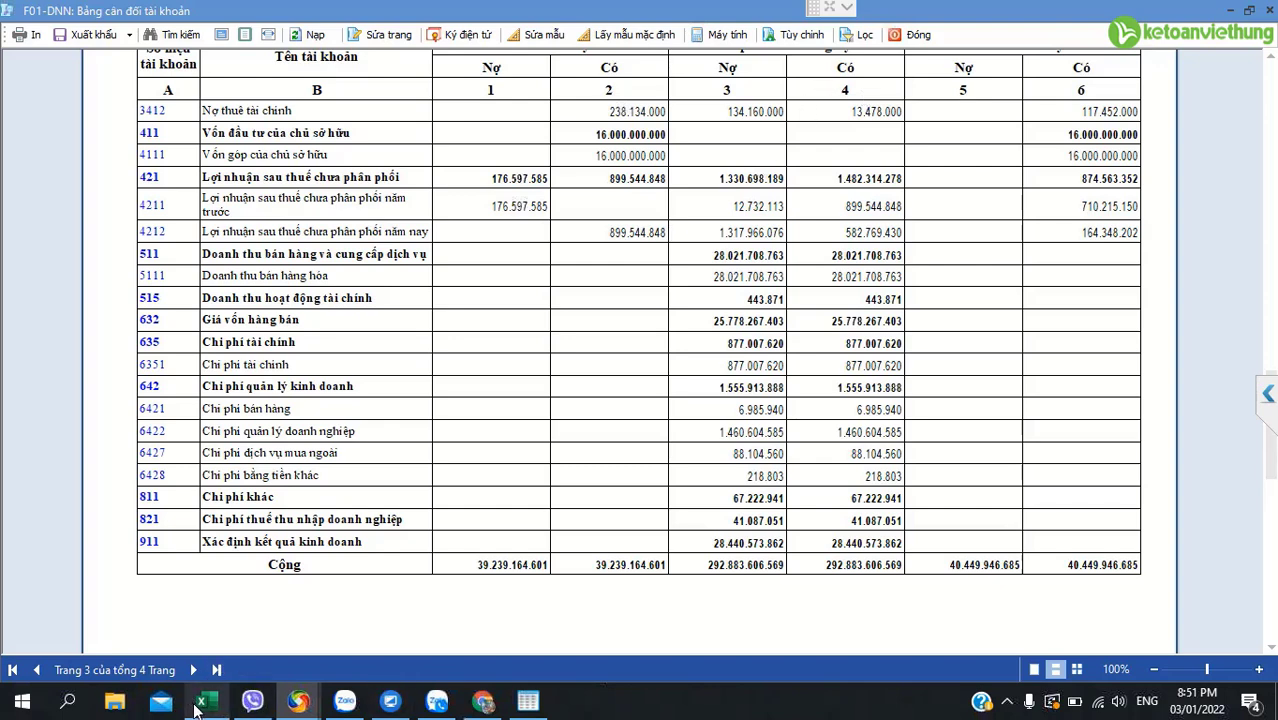
- Switch to the Excel reconciliation sheet and compare the chi tiết, tổng hợp and chênh amounts of TK 154
mouse_move(203, 706)
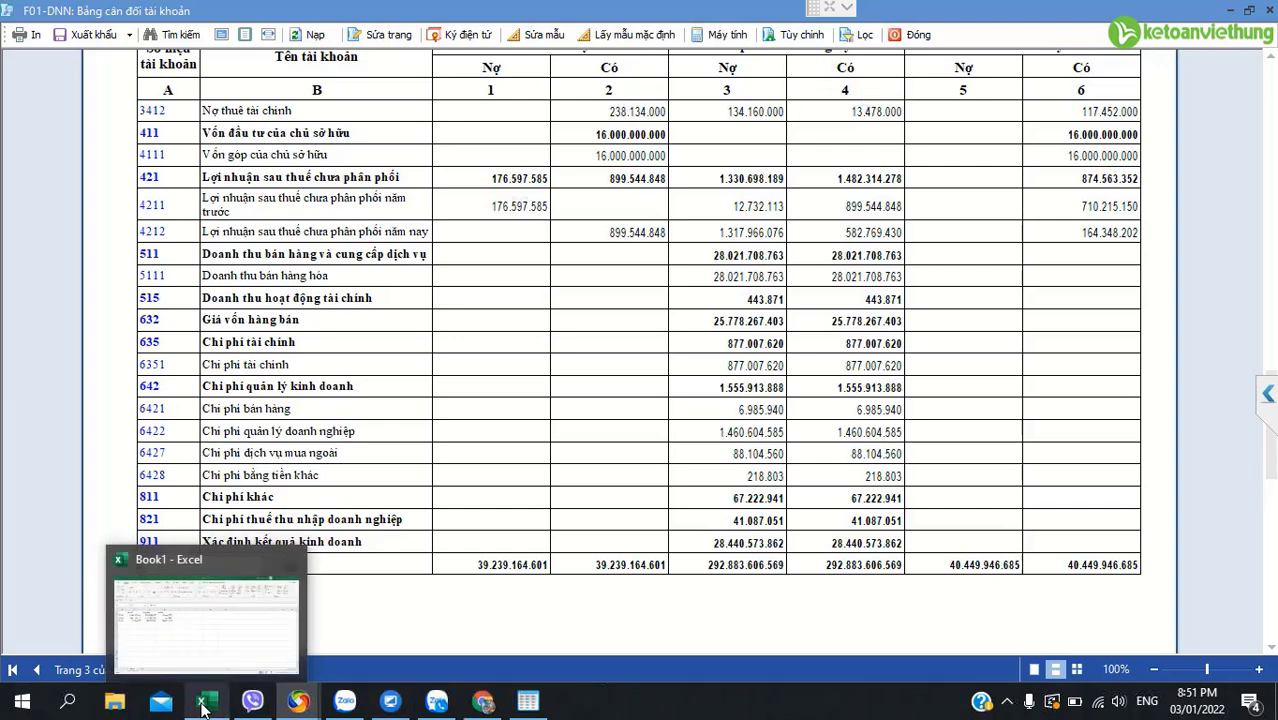
click(203, 706)
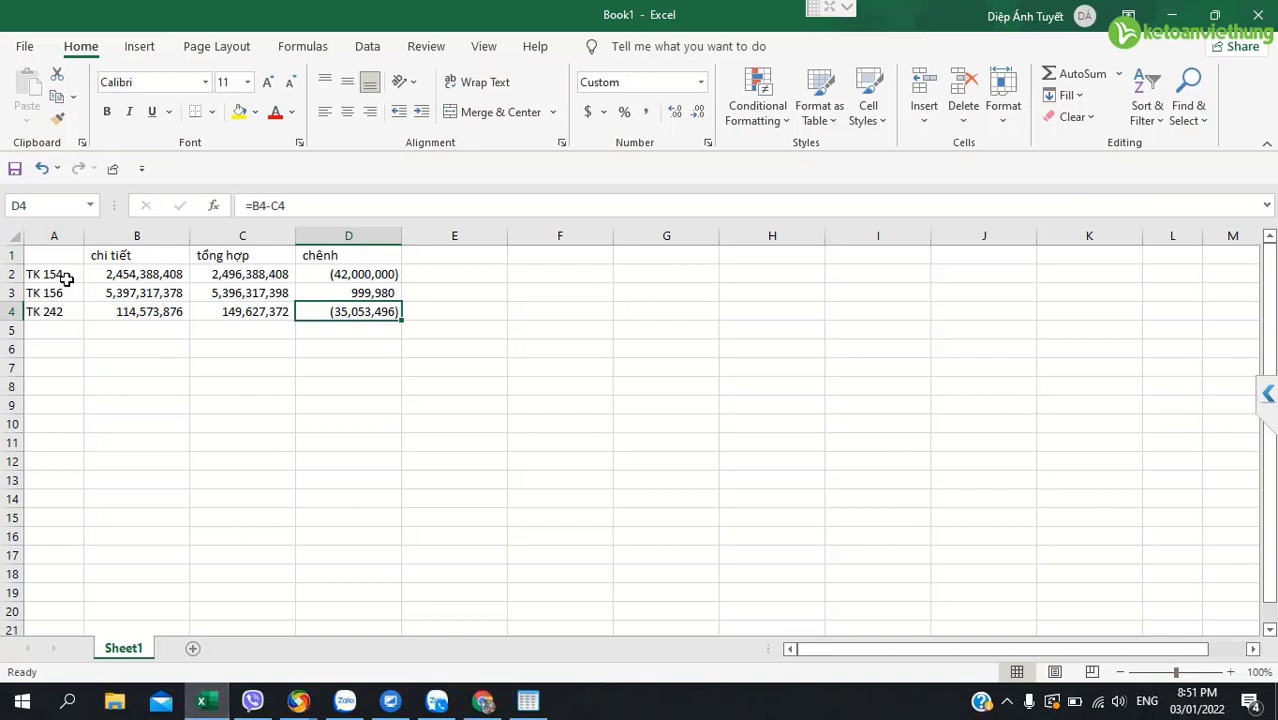
drag(66, 279, 150, 279)
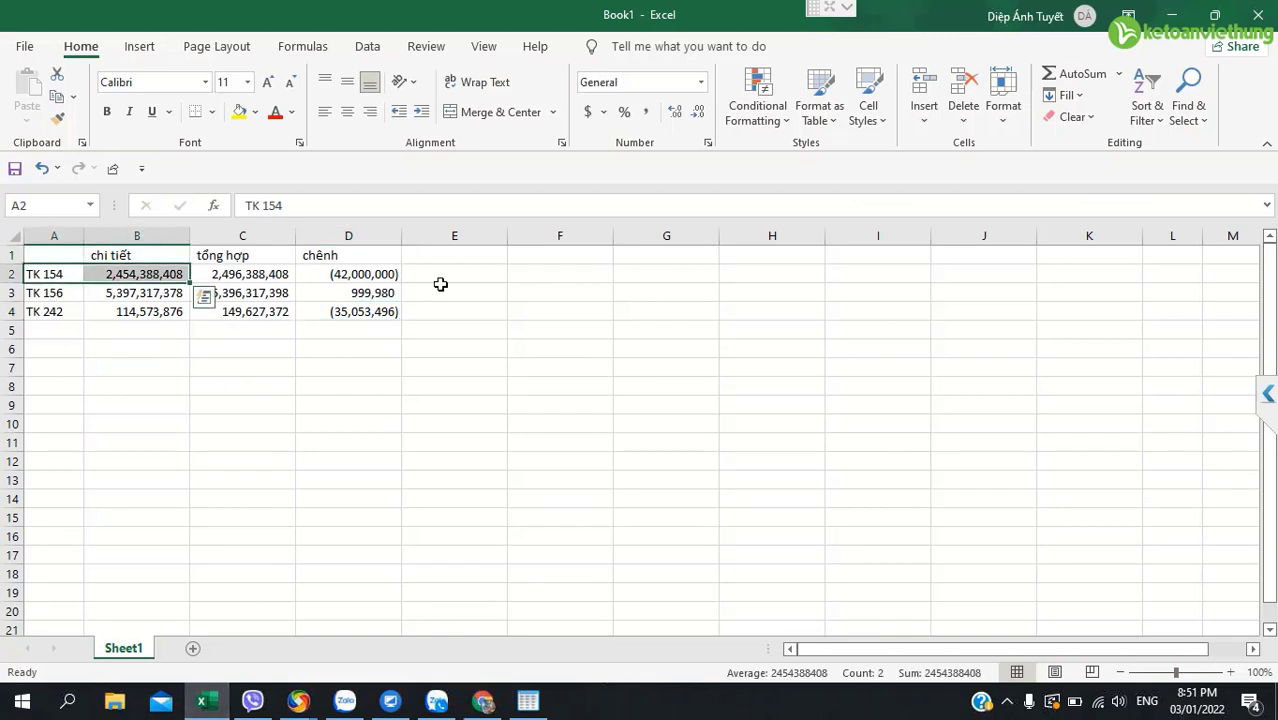
click(363, 275)
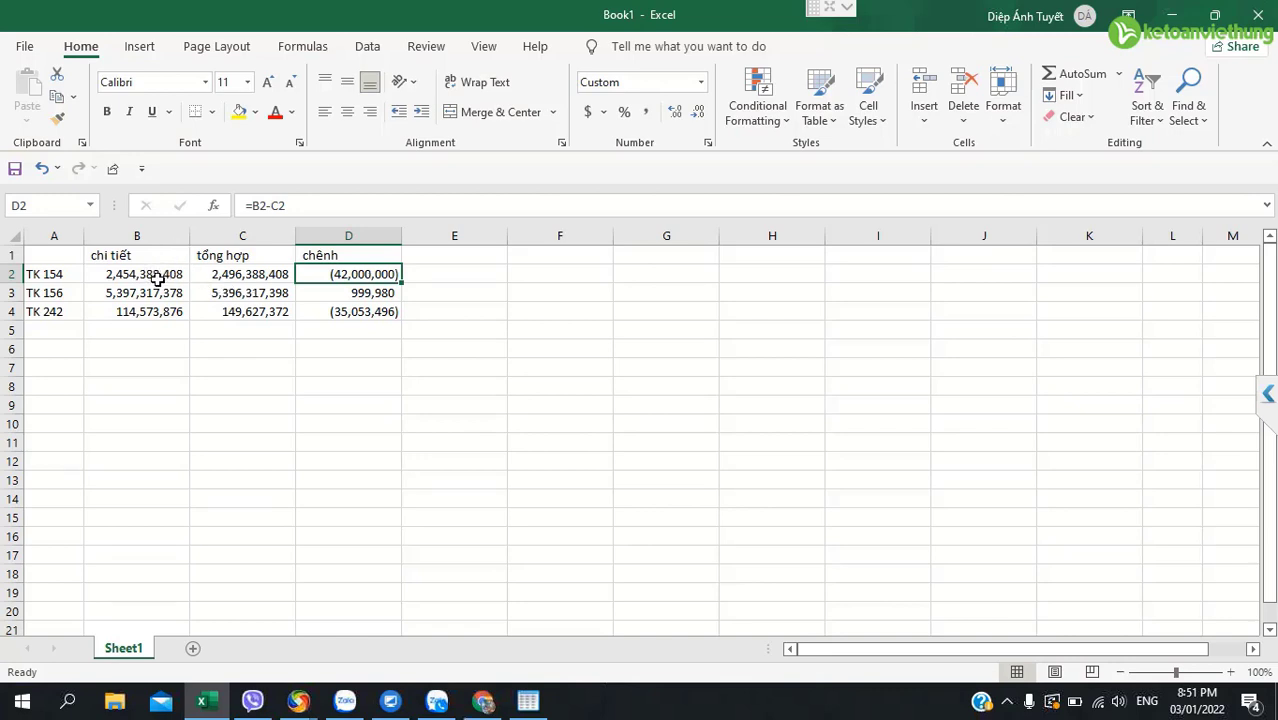
click(252, 277)
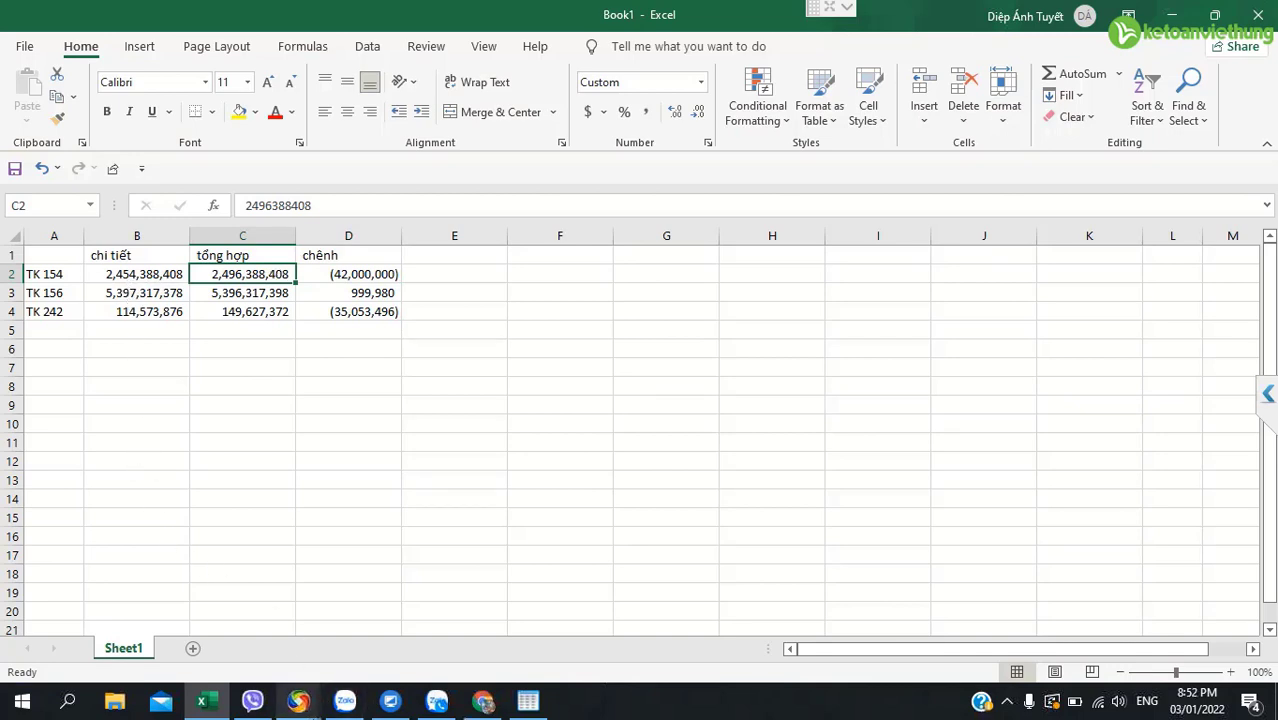
mouse_move(300, 705)
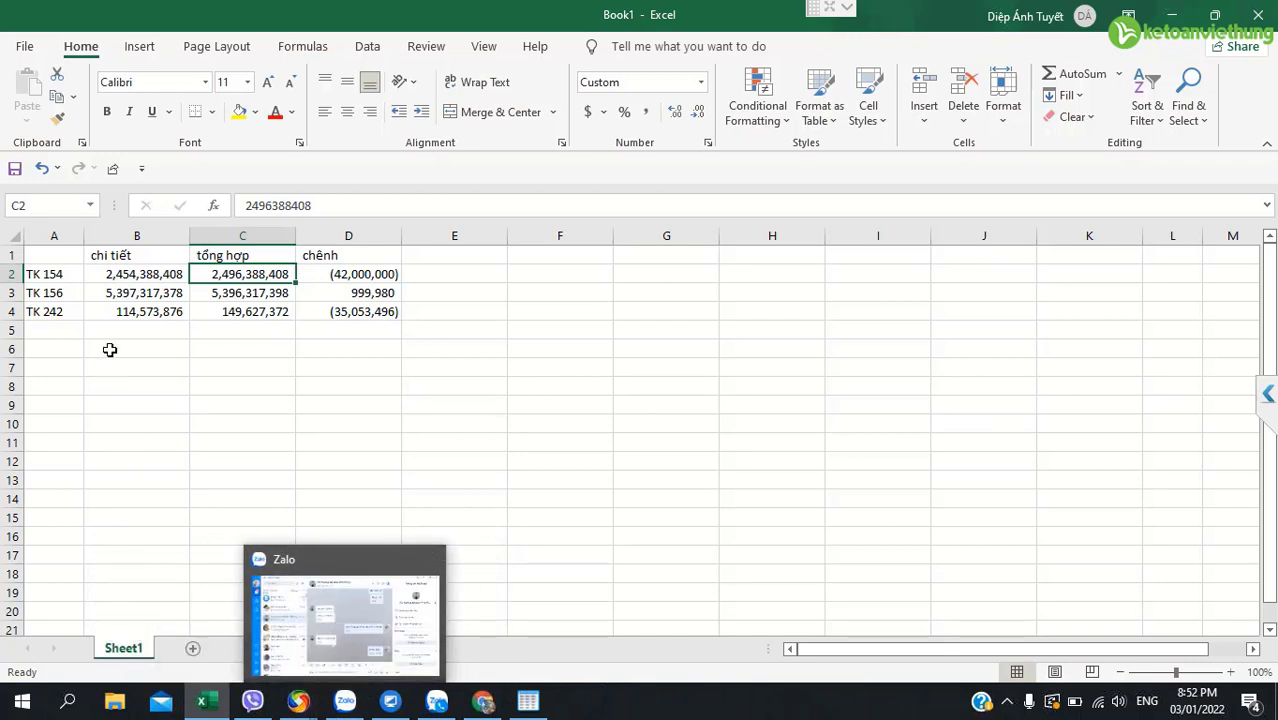
click(105, 279)
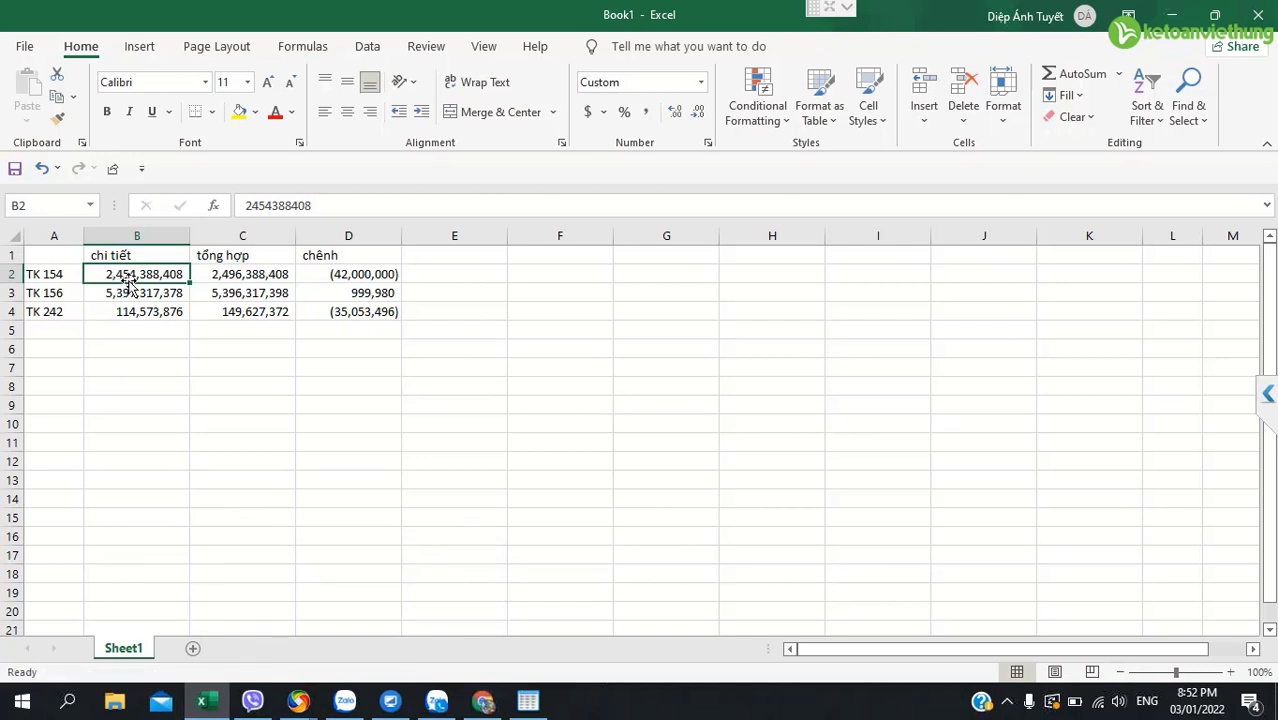
click(244, 280)
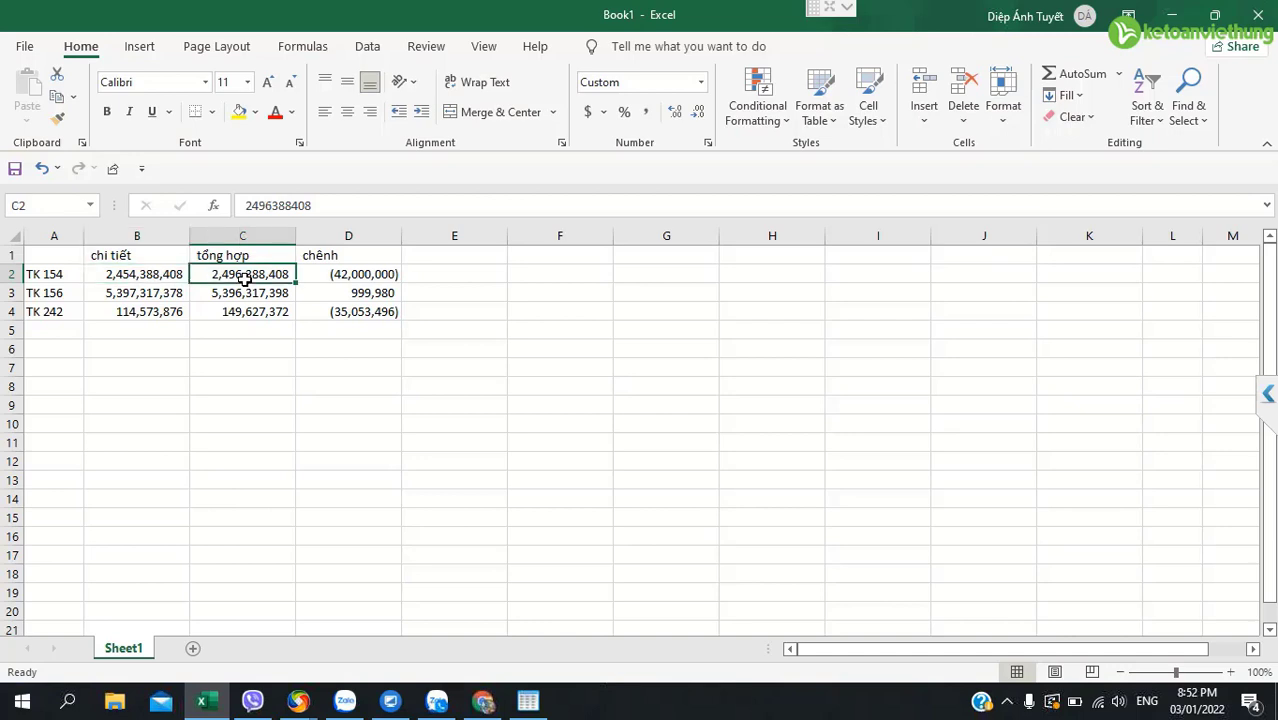